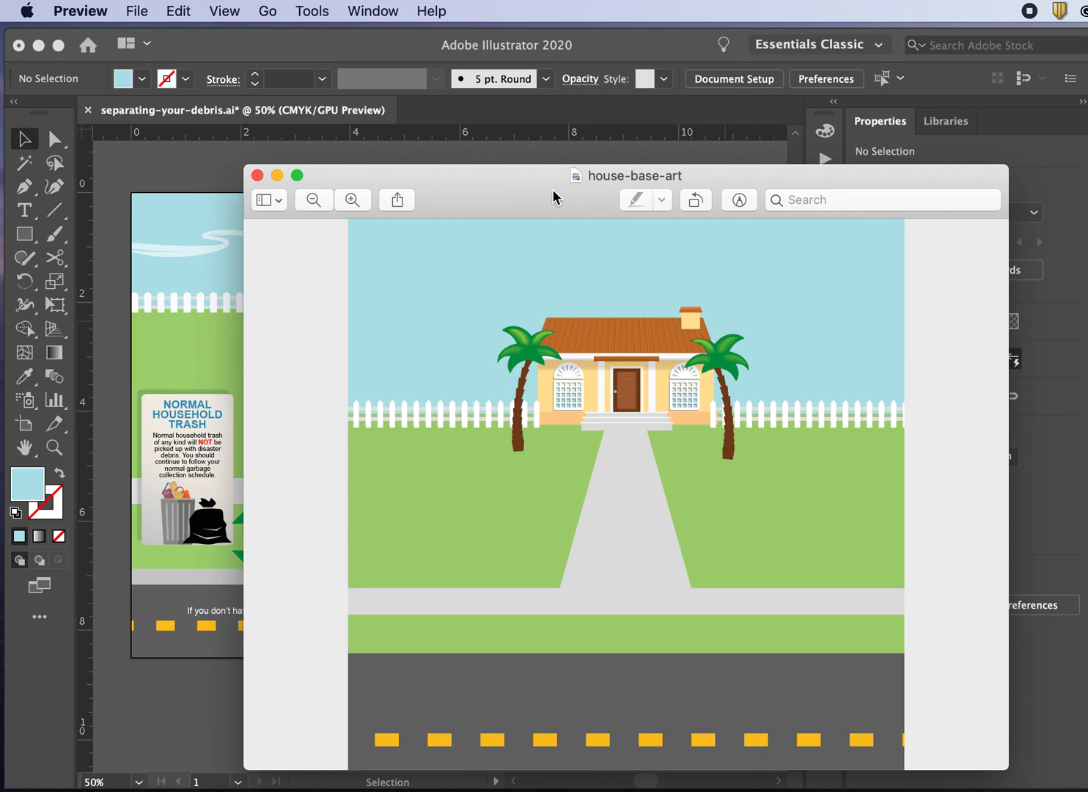
- Compare the house-base-art reference image with the house scene in the separating-your-debris.ai flyer, ending back in Illustrator
left_click_drag(555, 196, 446, 157)
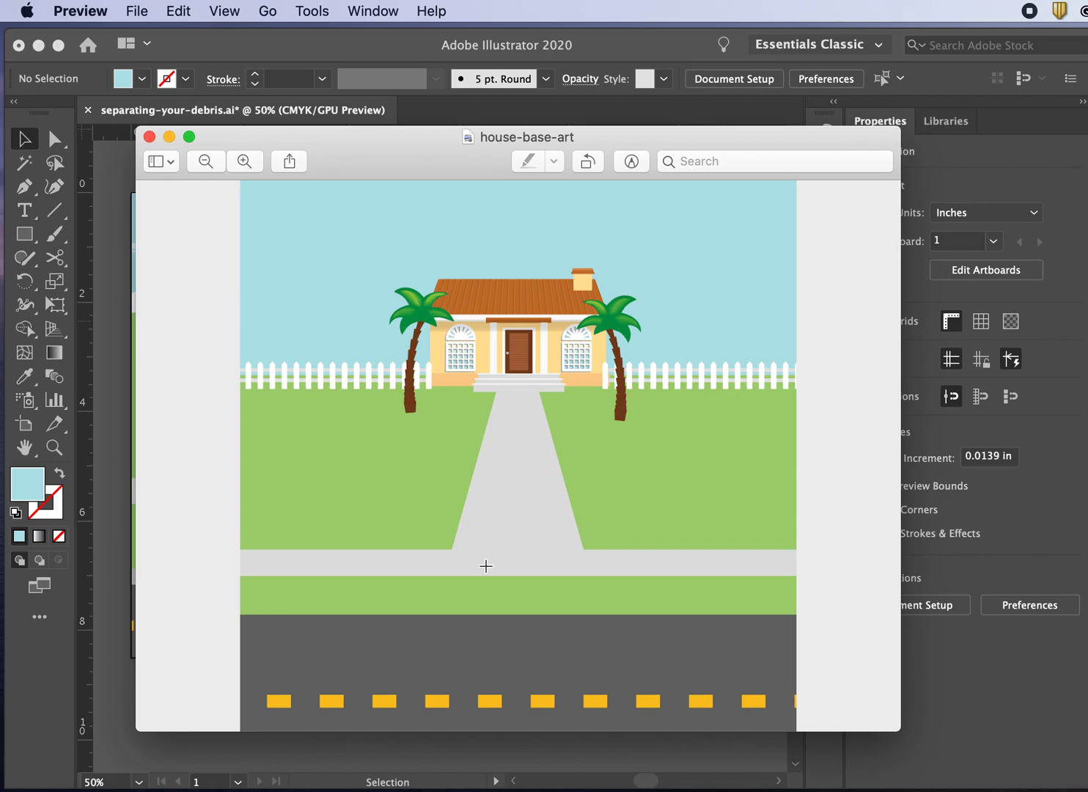
left_click_drag(357, 165, 660, 185)
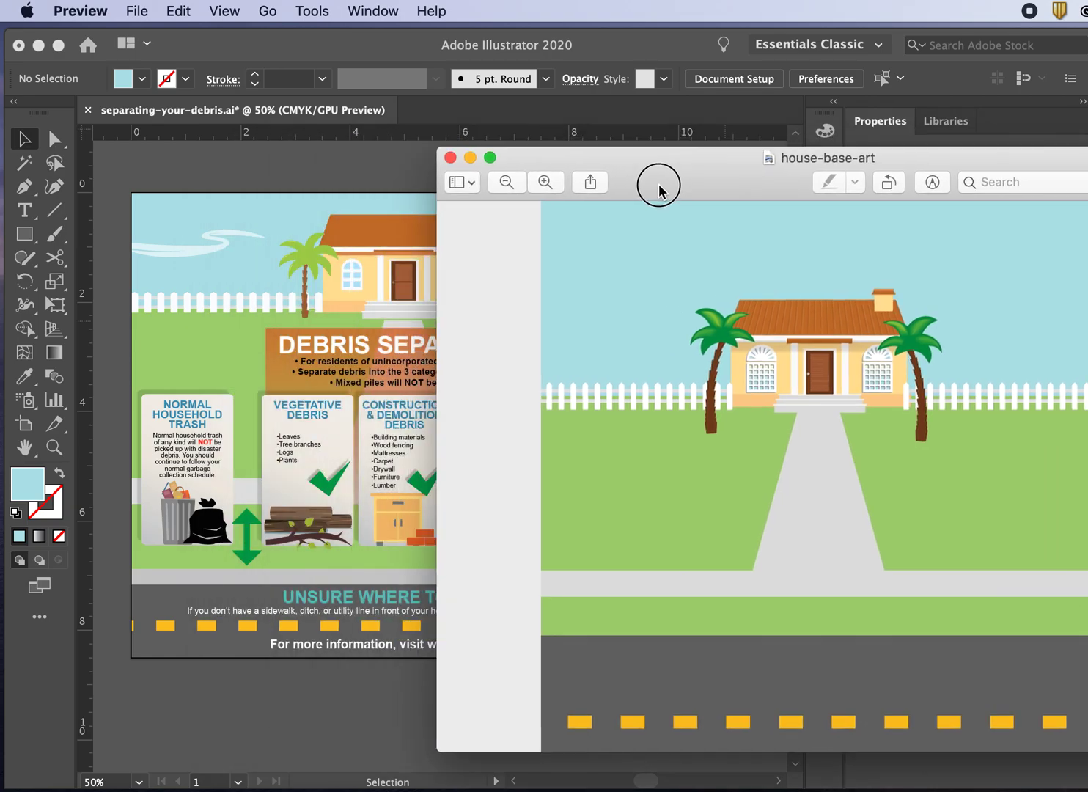
left_click(298, 107)
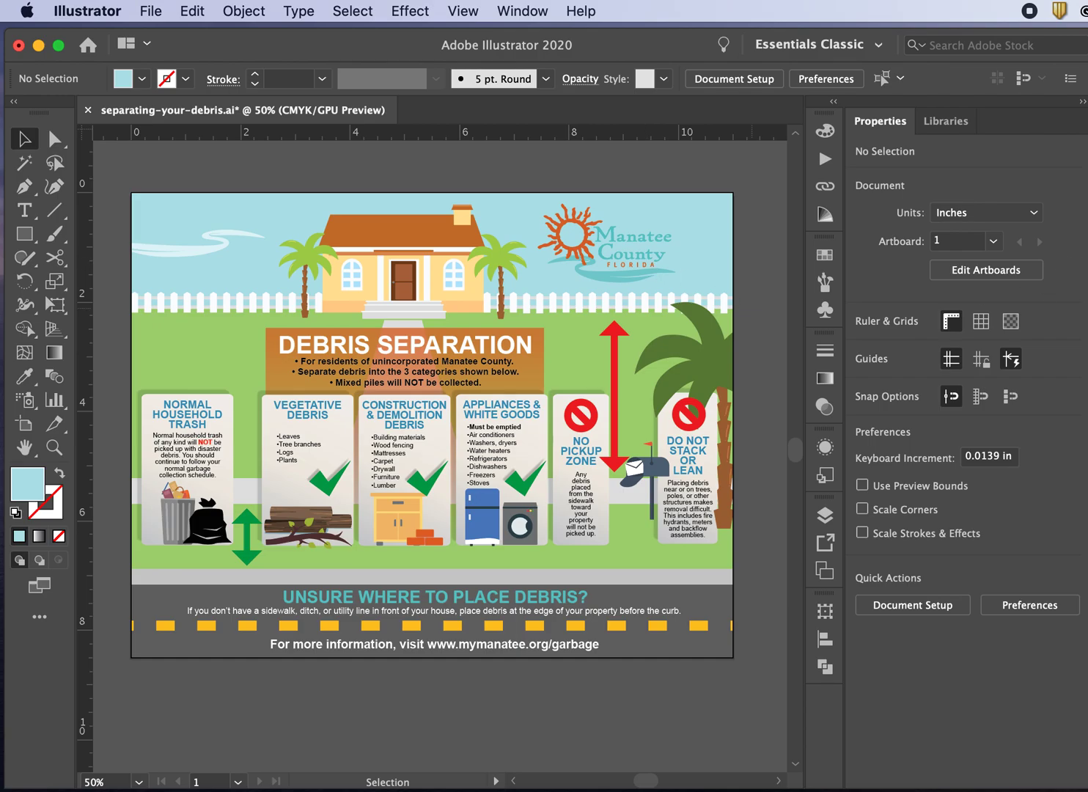
key("ctrl+Up")
left_click(806, 239)
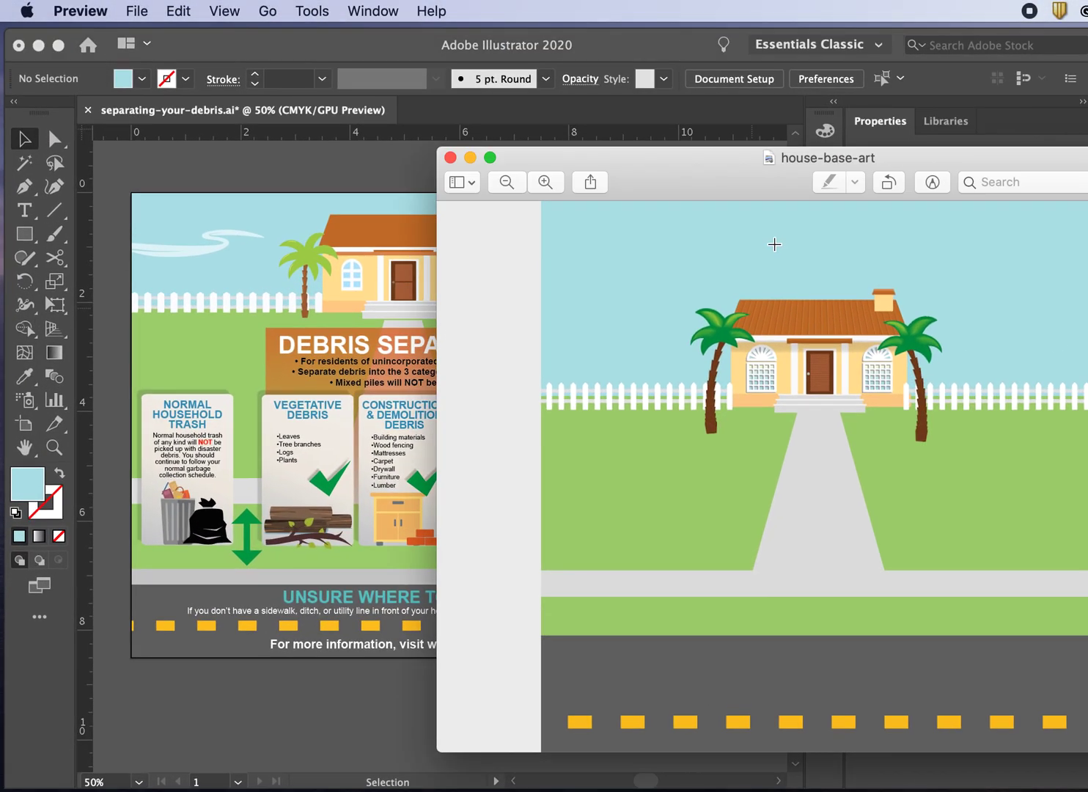
left_click_drag(650, 185, 419, 174)
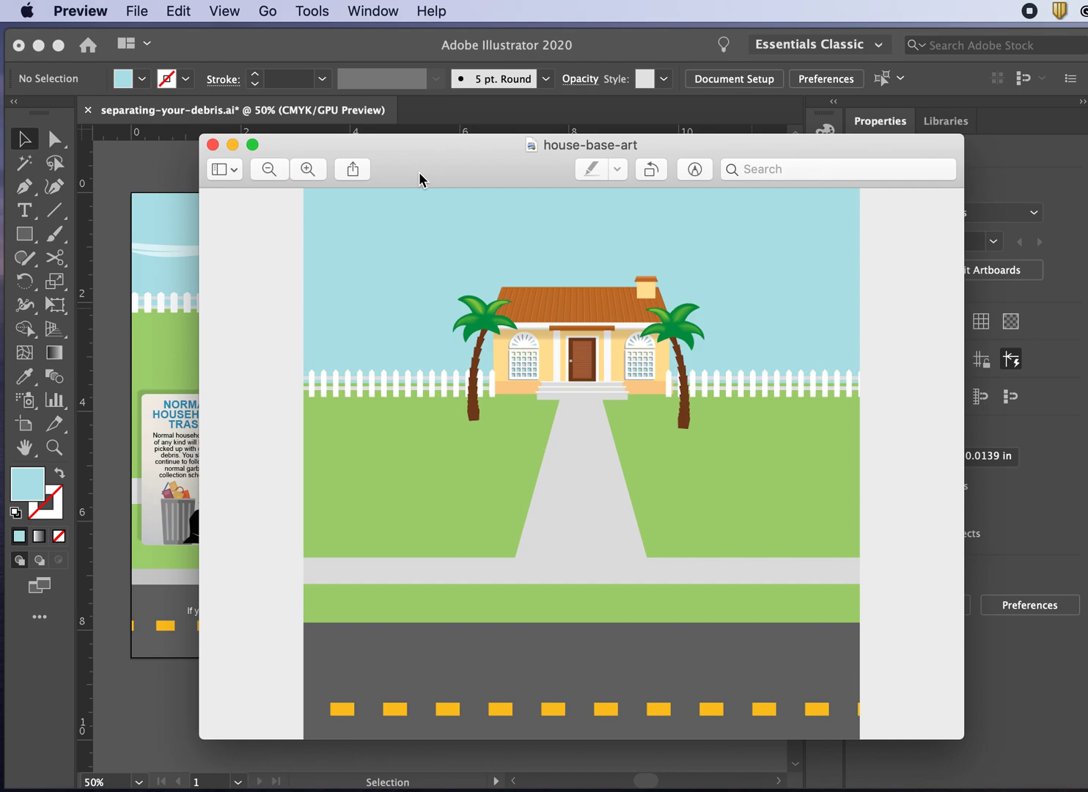
left_click_drag(412, 158, 493, 228)
left_click(403, 150)
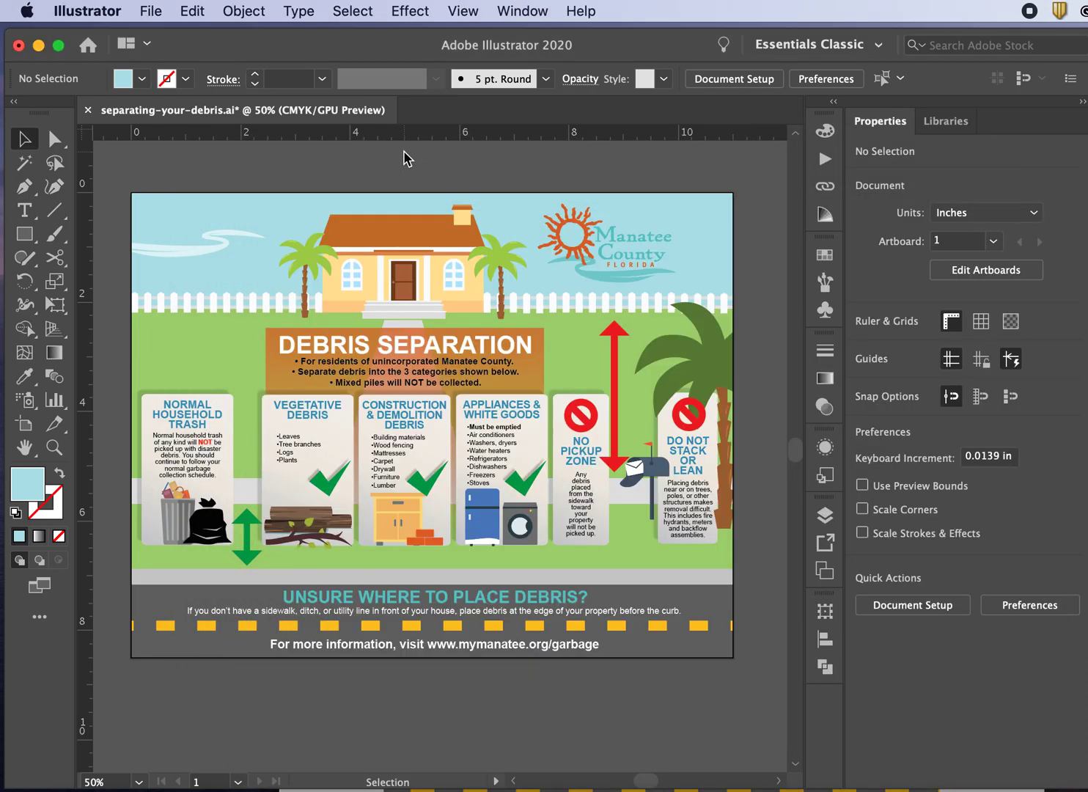
- Close the separating-your-debris.ai document
left_click(88, 110)
left_click(597, 457)
- Create an 8 x 8 in document with one artboard, 0 in bleed and RGB color mode, and dock its window
left_click(166, 11)
left_click(165, 40)
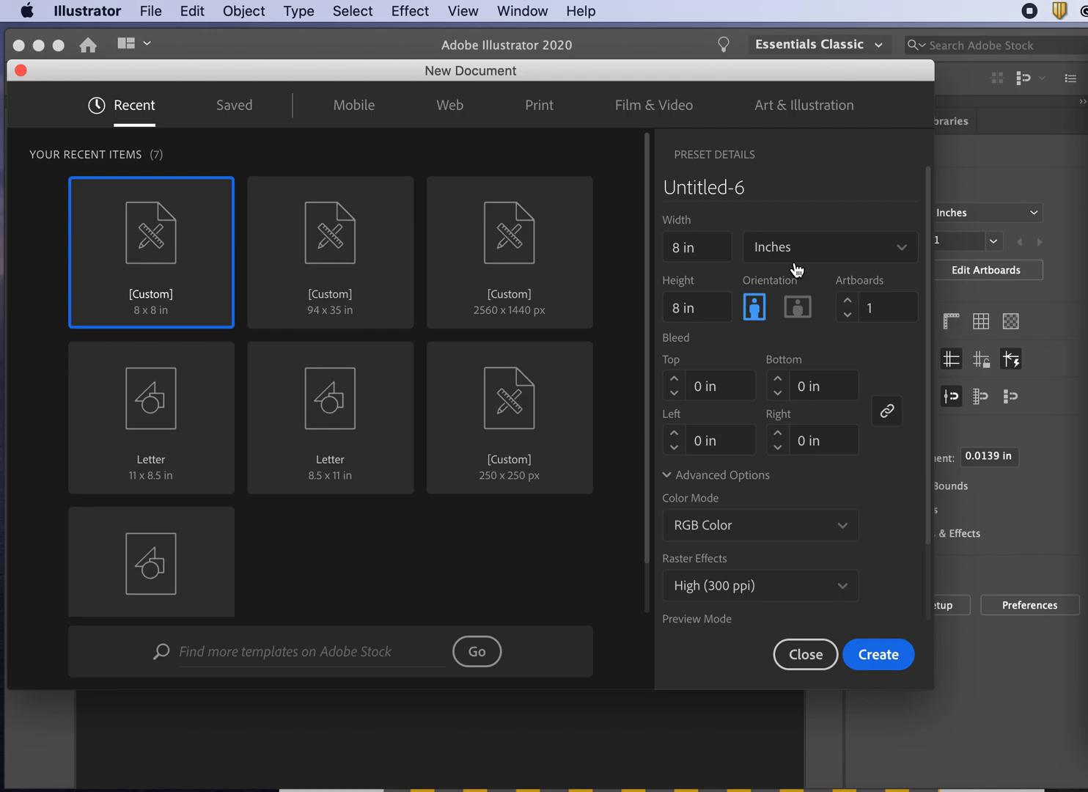
left_click(674, 378)
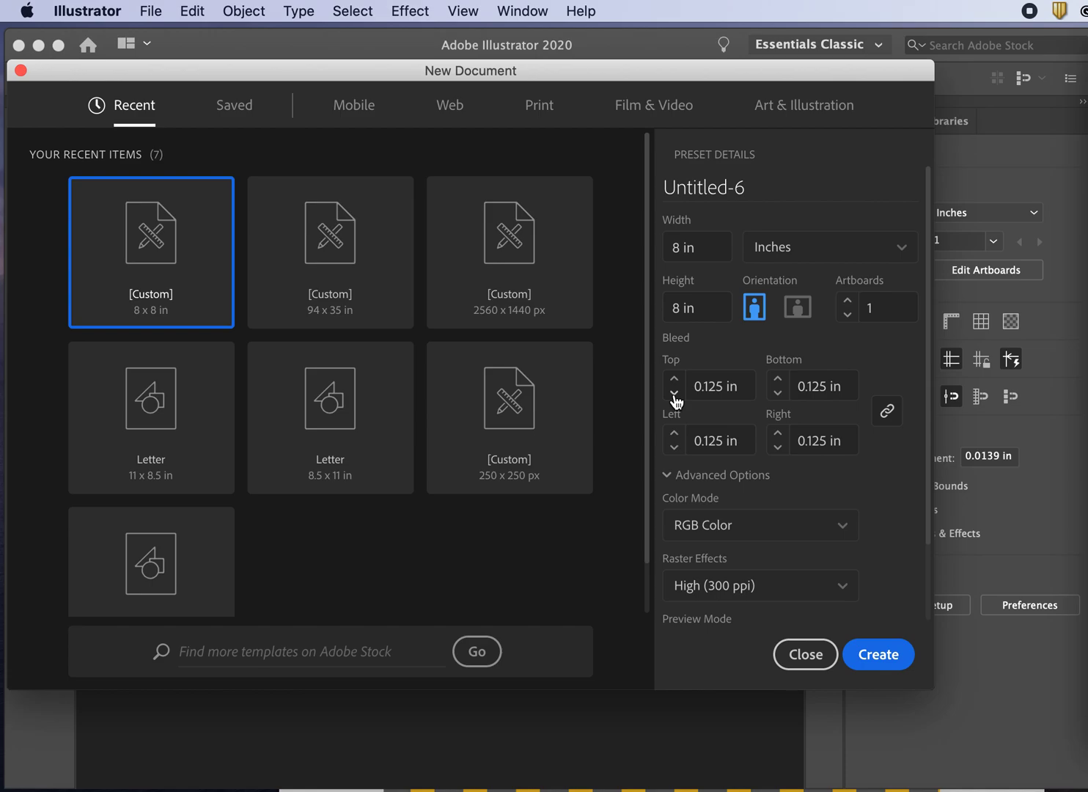
left_click(674, 395)
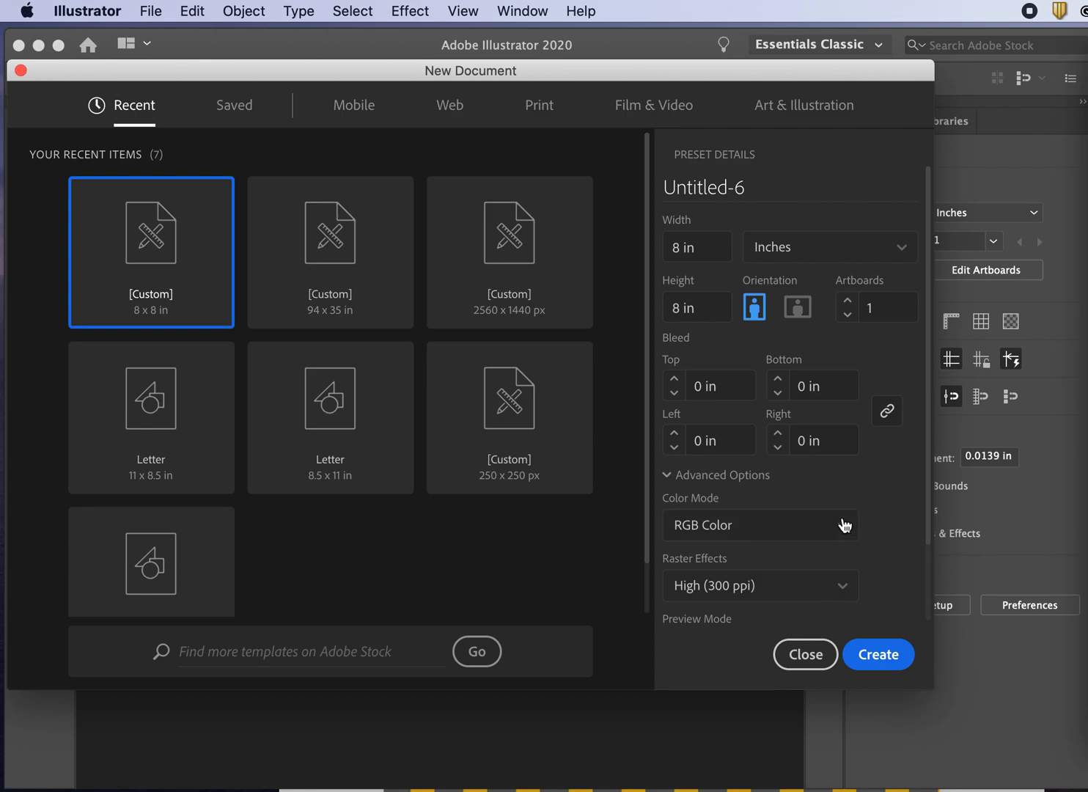
scroll(843, 522, "down", 3)
left_click(700, 440)
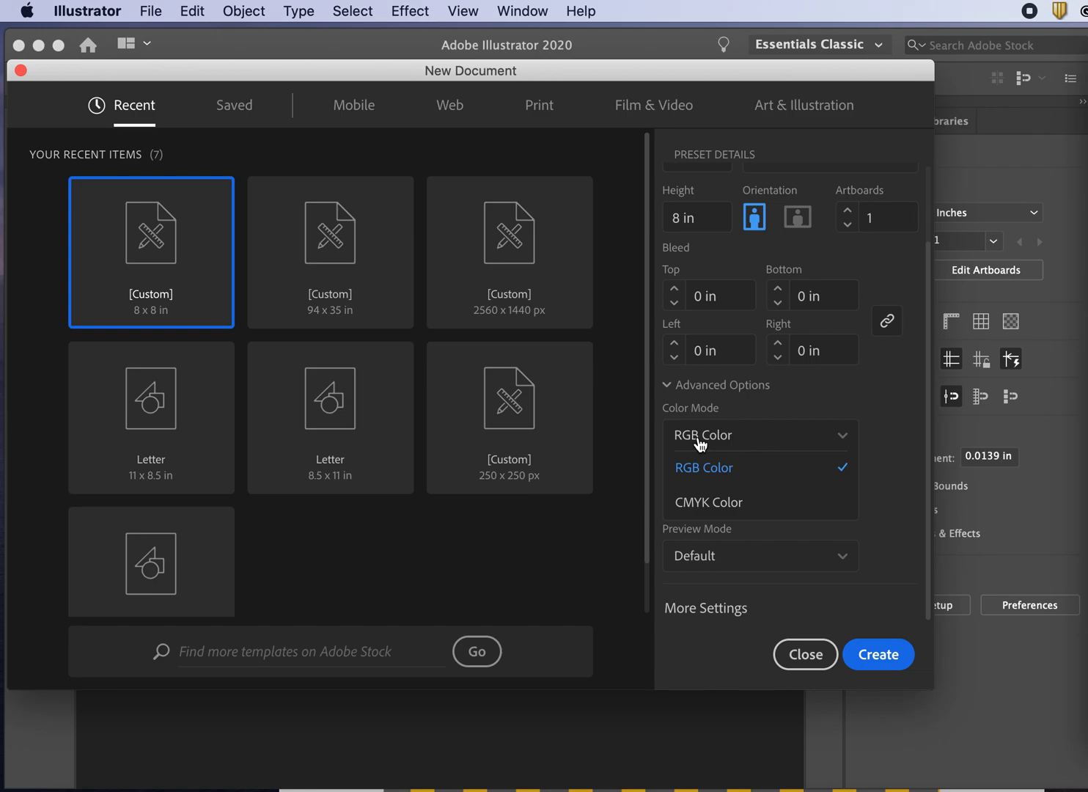
left_click(843, 412)
left_click(745, 440)
left_click(879, 660)
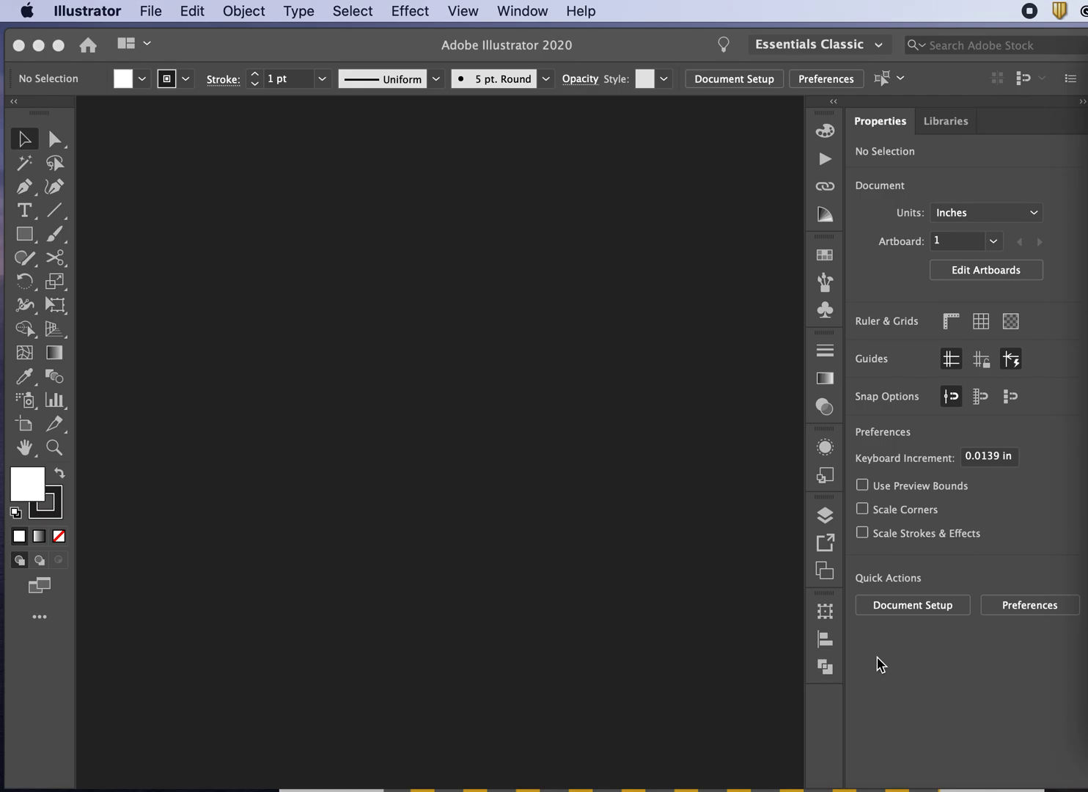
left_click_drag(445, 187, 282, 108)
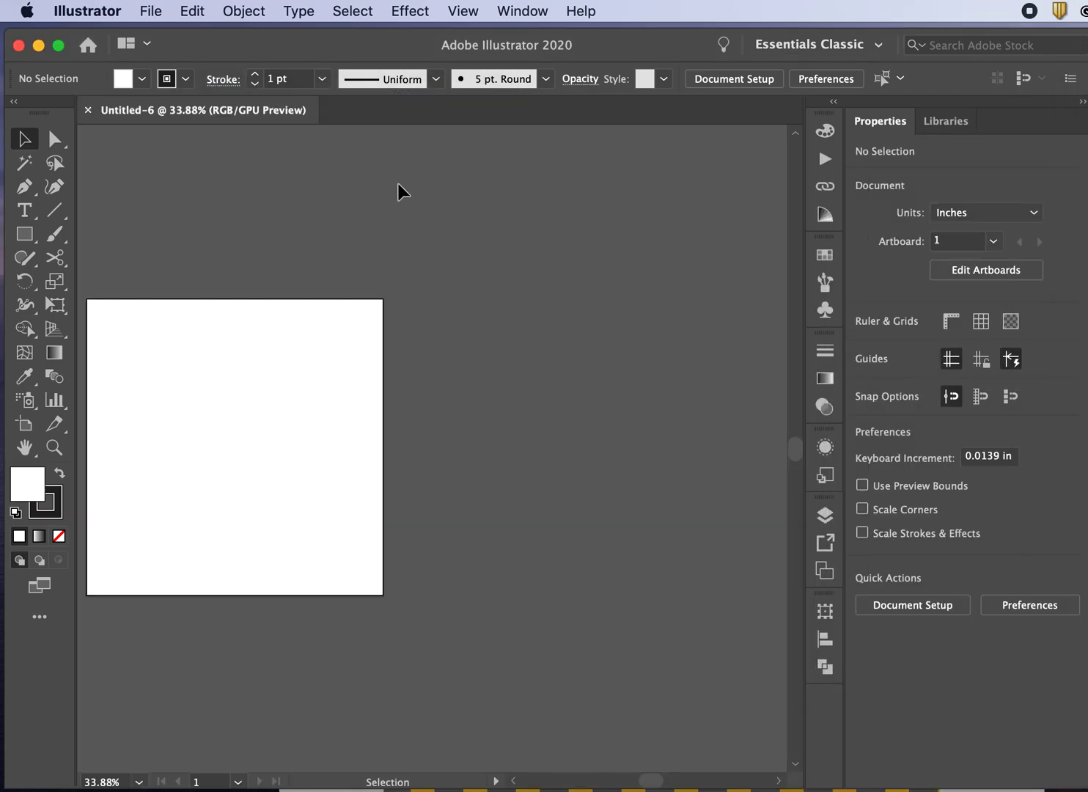
key("super+0")
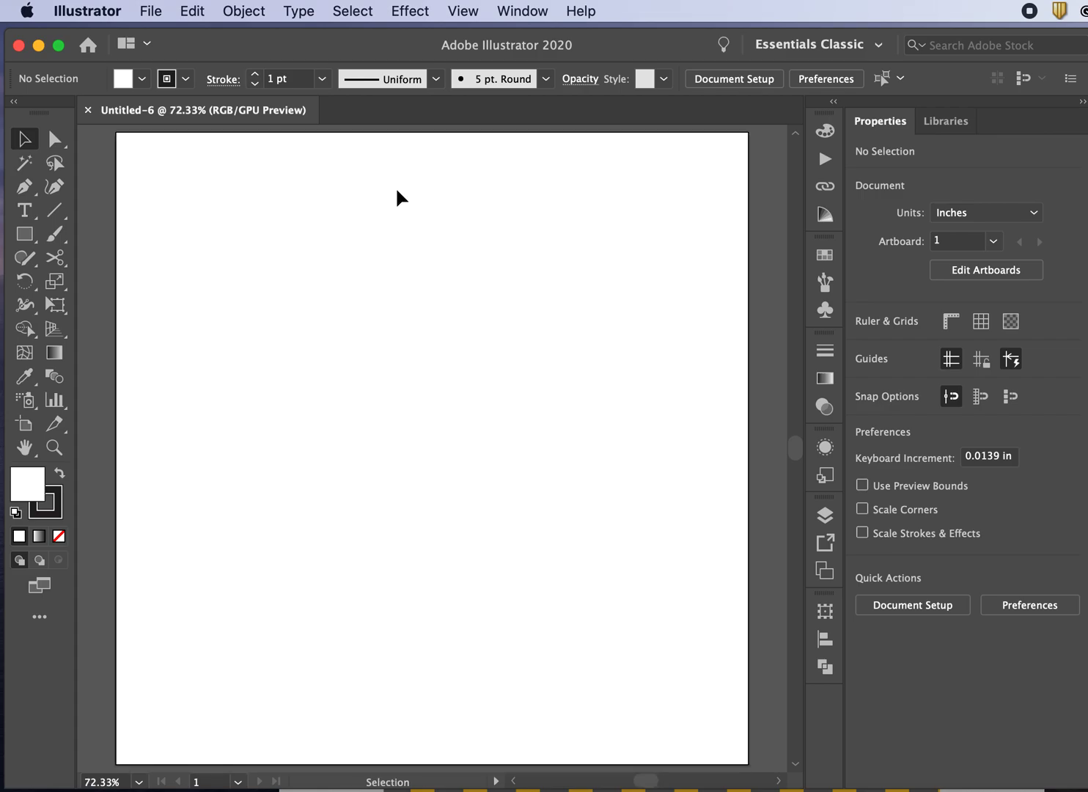
- Save the new document to the Desktop as house-base.ai in Illustrator 2020 format with the default options
left_click(150, 11)
left_click(162, 178)
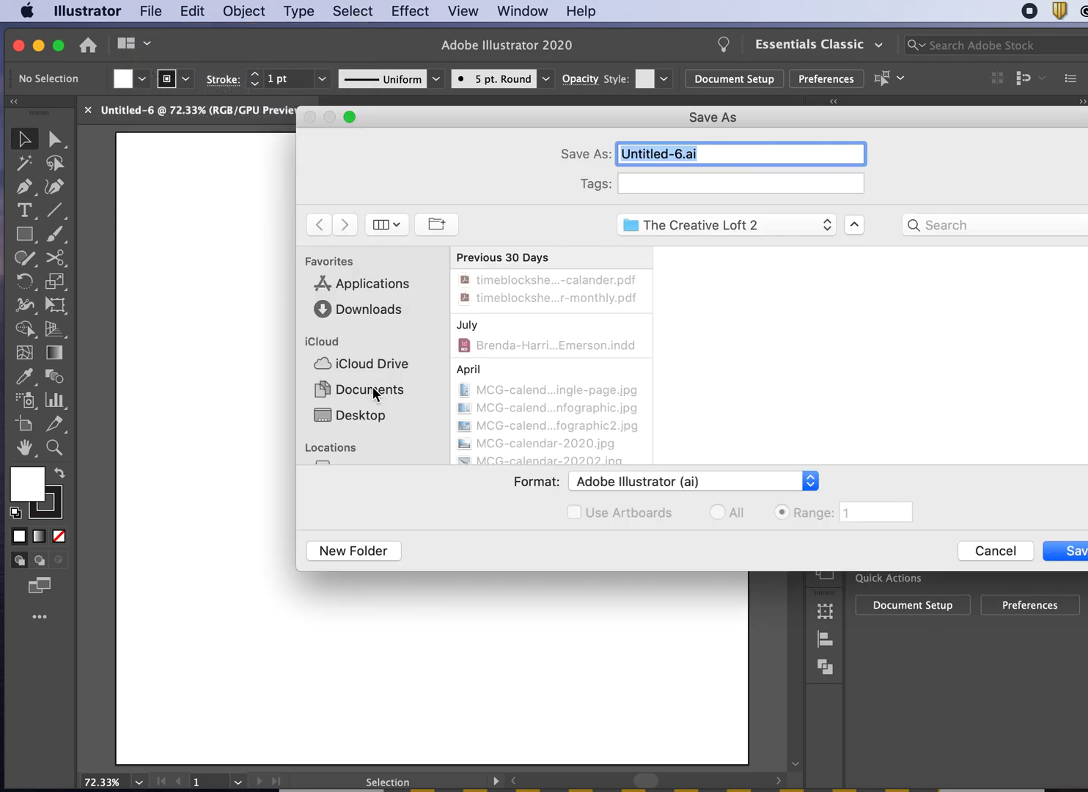
left_click(363, 414)
left_click(677, 160)
left_click_drag(681, 152, 458, 150)
type("house-base")
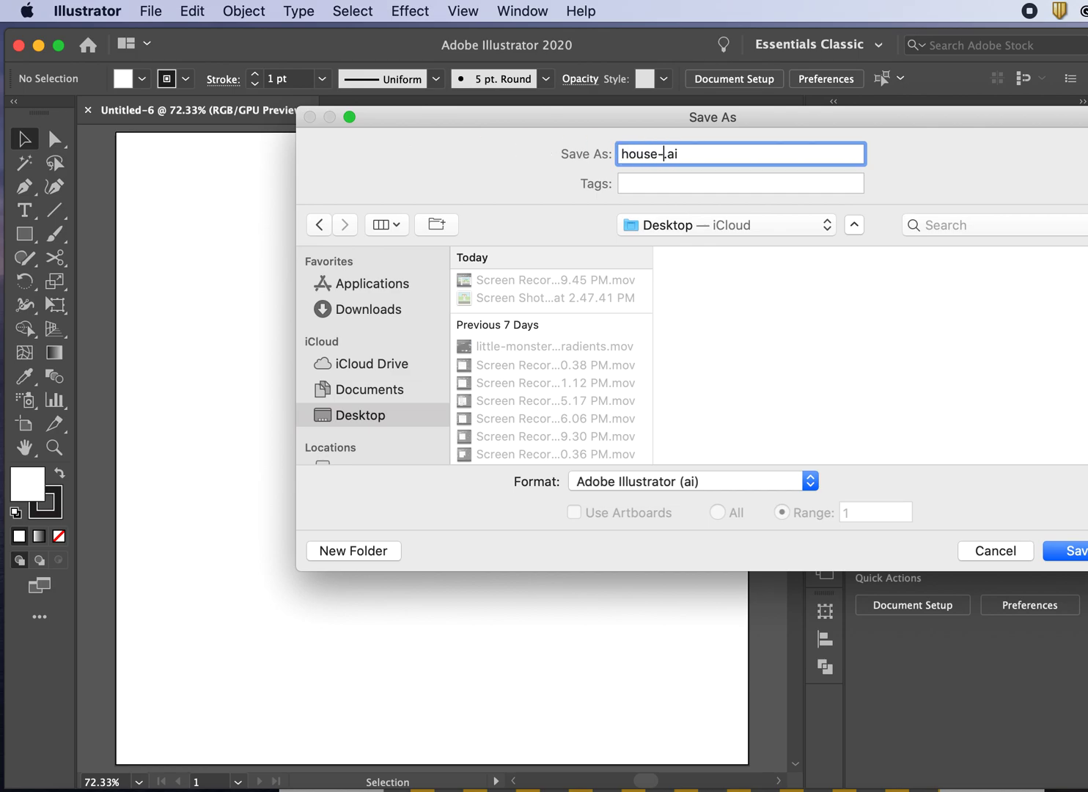
key("Return")
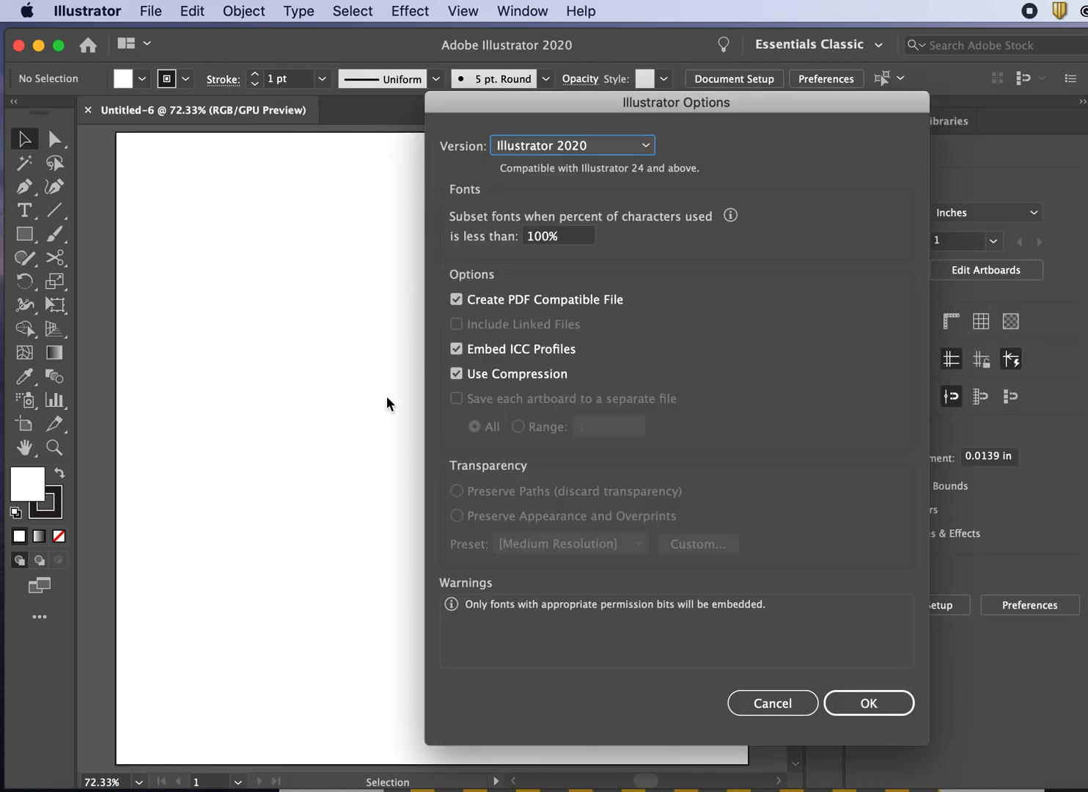
left_click(859, 701)
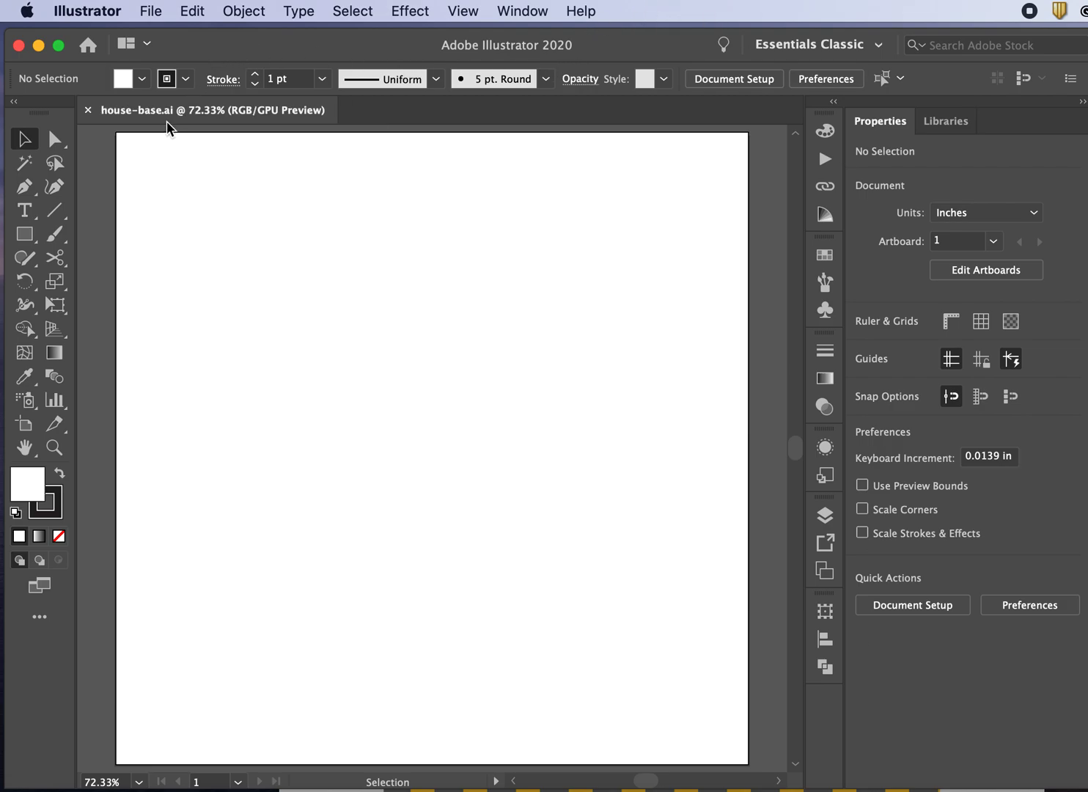
left_click(151, 11)
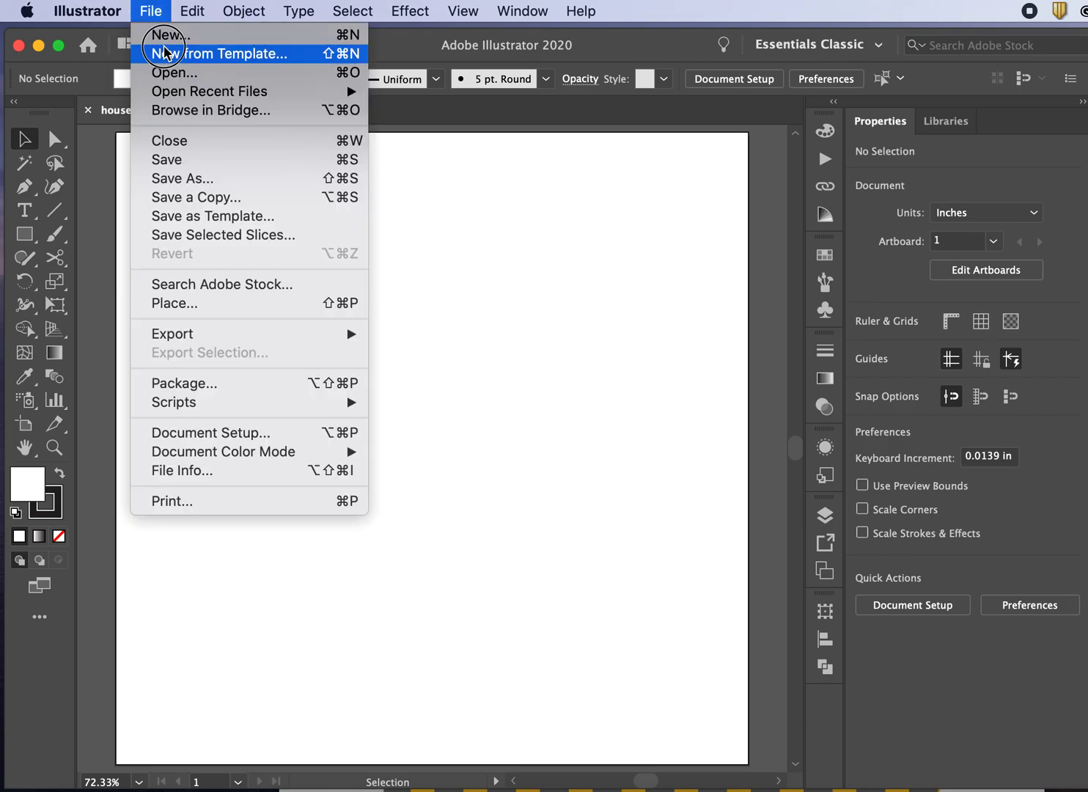
left_click(166, 38)
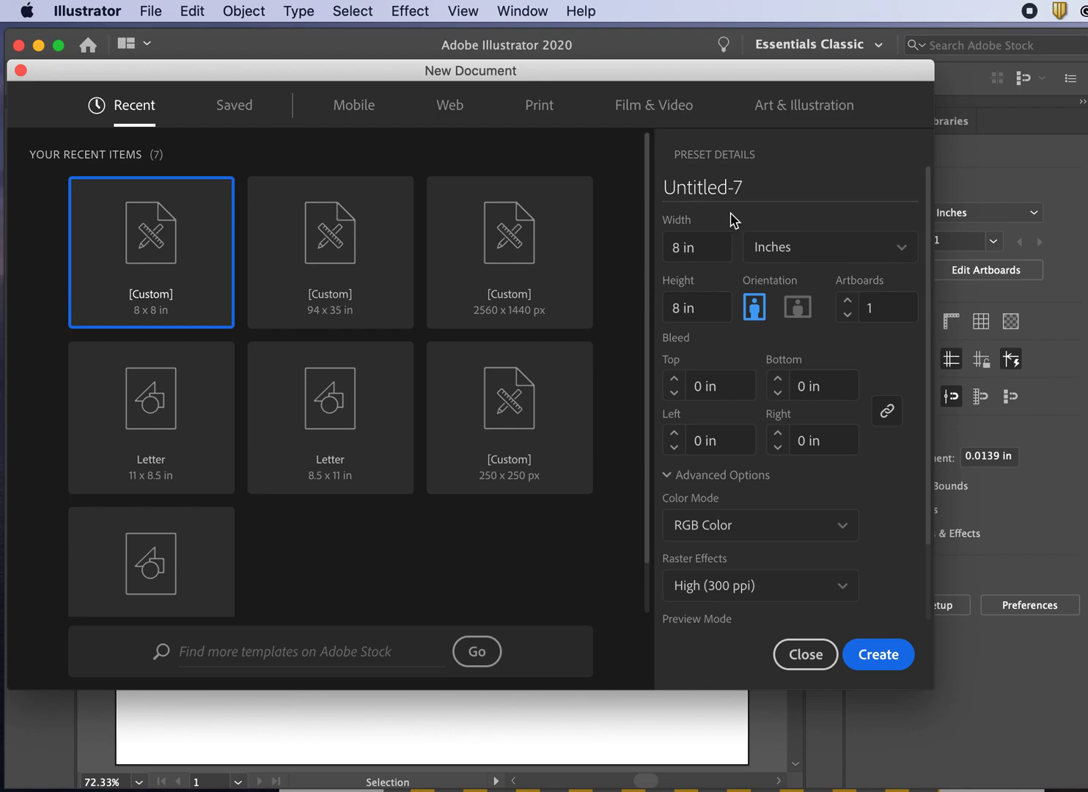
left_click(797, 659)
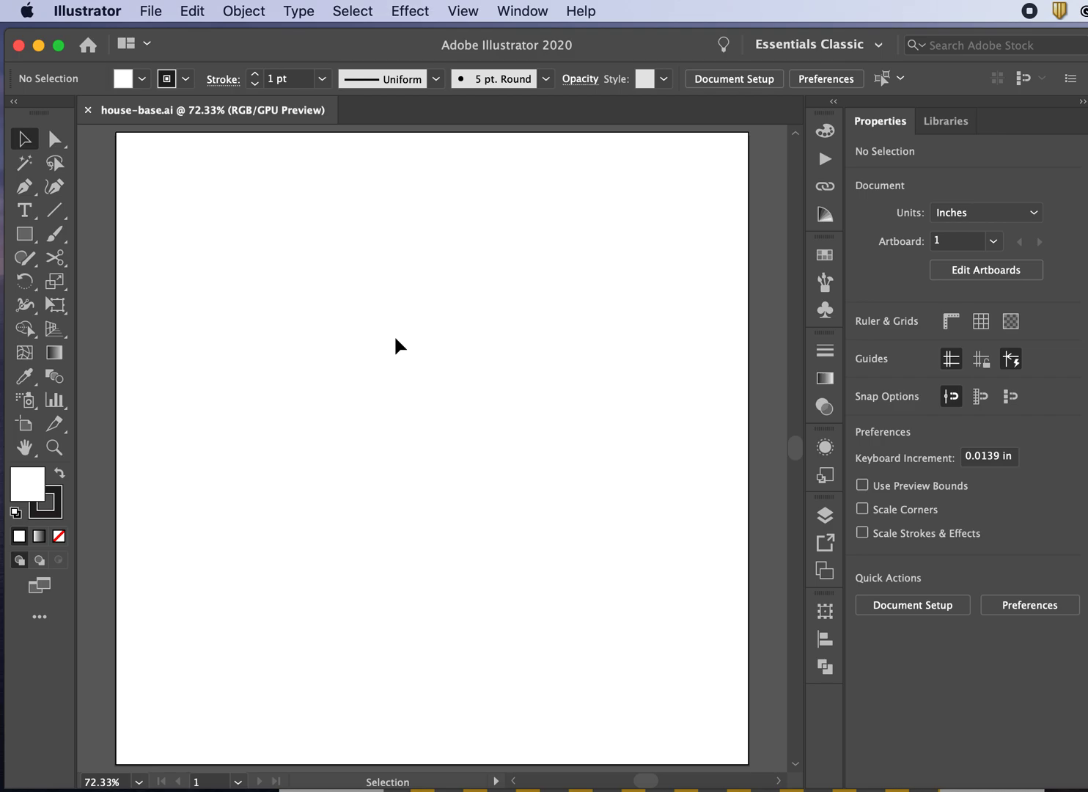
- Rename the document's only layer as bg
left_click(825, 515)
double_click(686, 521)
type("bg")
key("Return")
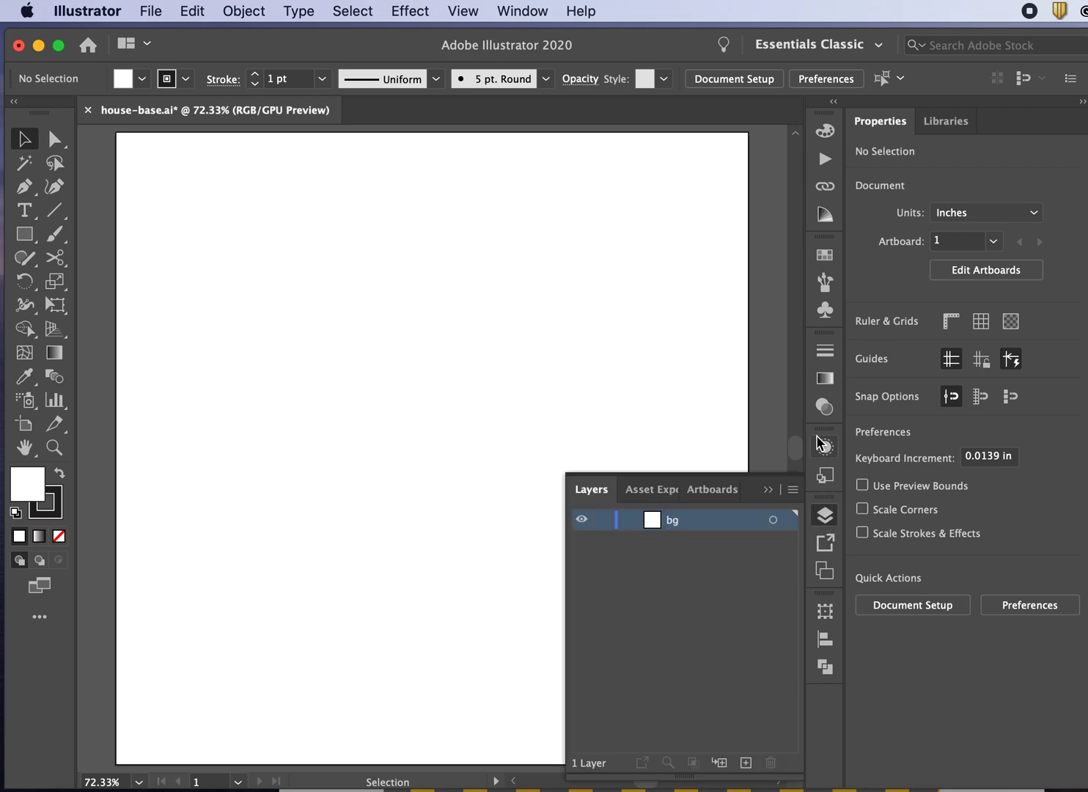
left_click(770, 490)
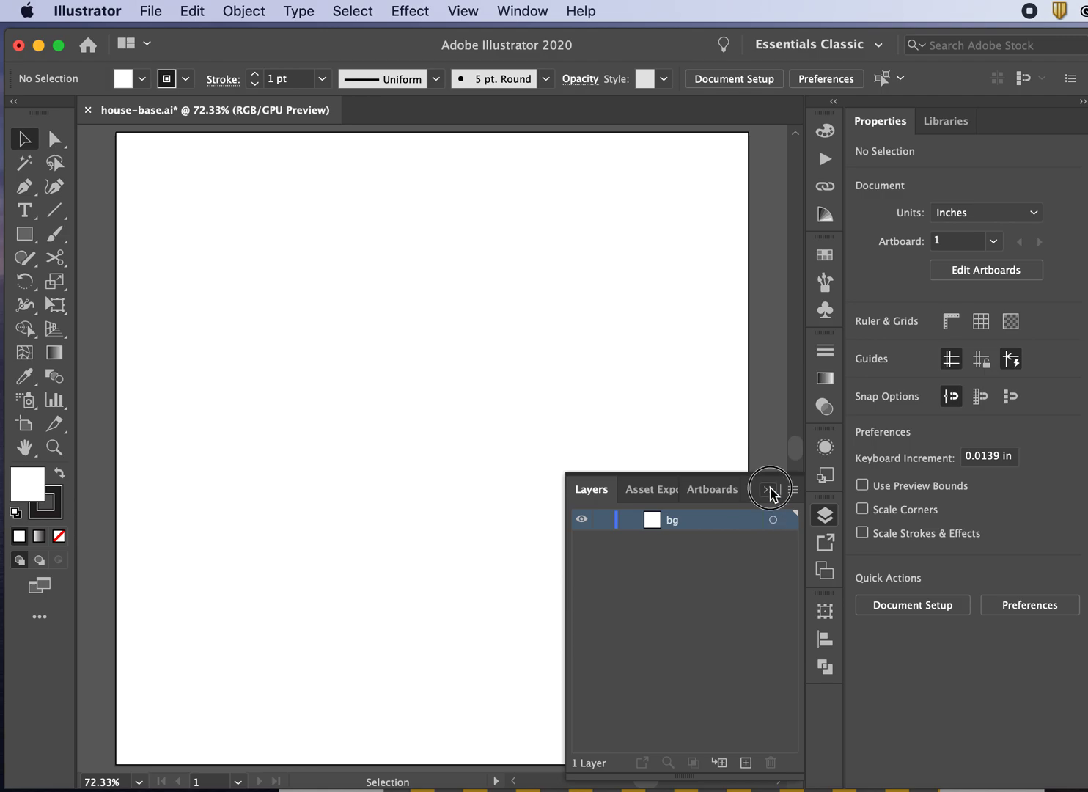
- Draw a rectangle about 8.03 in wide across the artboard's upper part and stretch it to the top edge, about 5.99 in high
left_click(24, 233)
left_click_drag(116, 135, 505, 605)
scroll(505, 605, "left", 5)
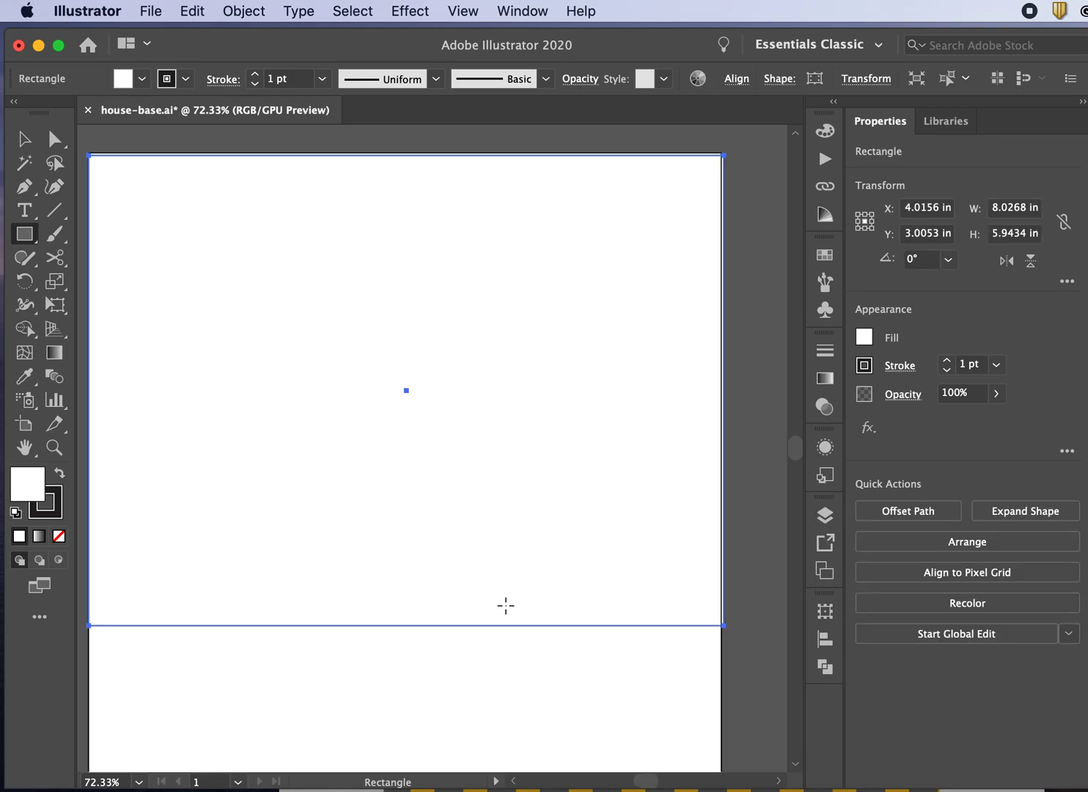
left_click(24, 139)
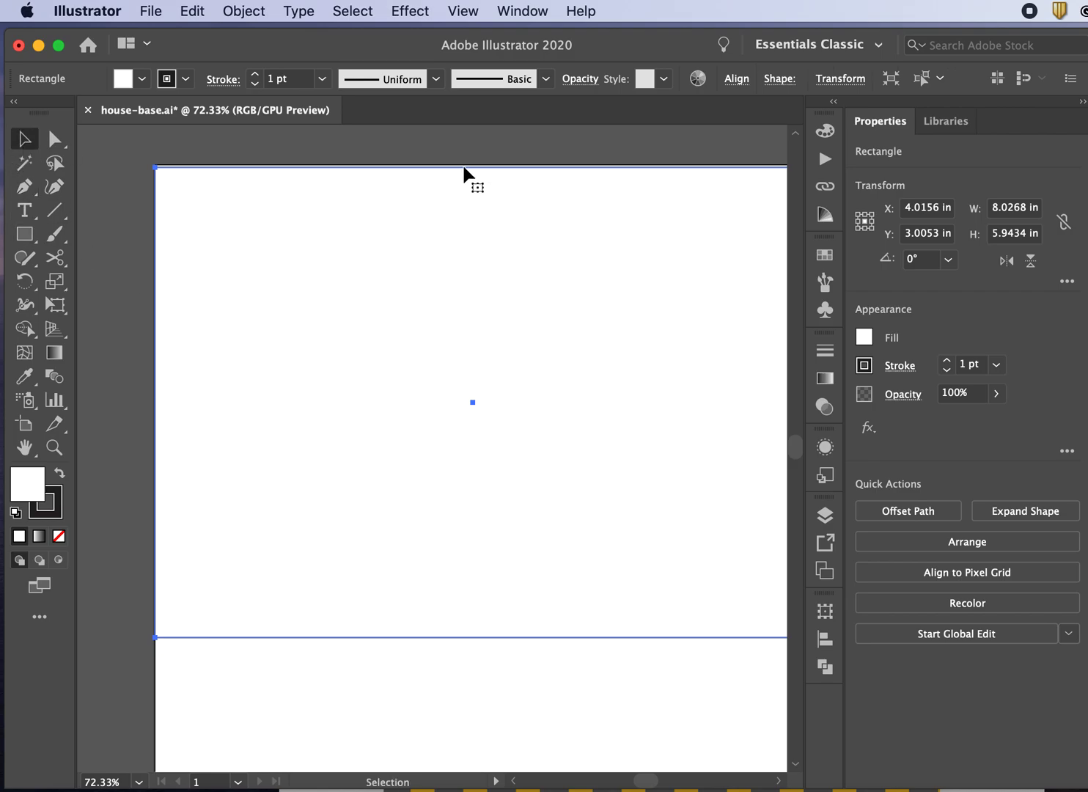
left_click(51, 315)
left_click_drag(470, 167, 470, 163)
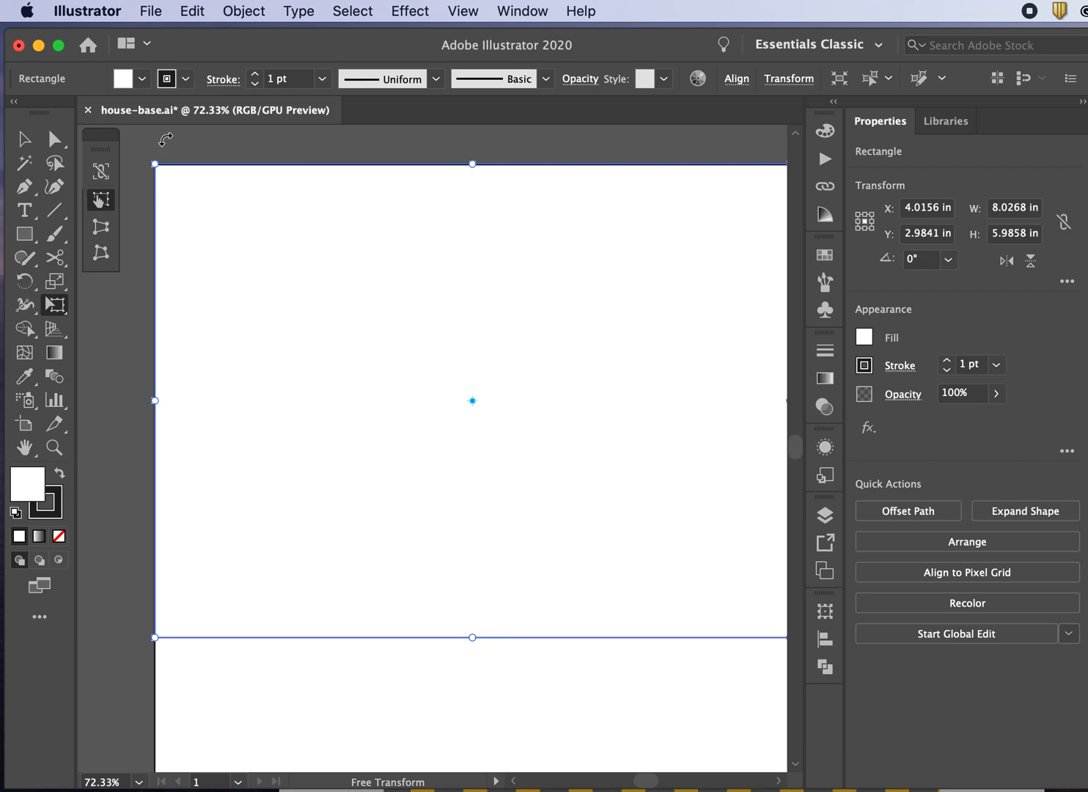
- Remove the sky rectangle's stroke, fill it with light blue 6cdcff, and deselect it
left_click(184, 85)
left_click(13, 112)
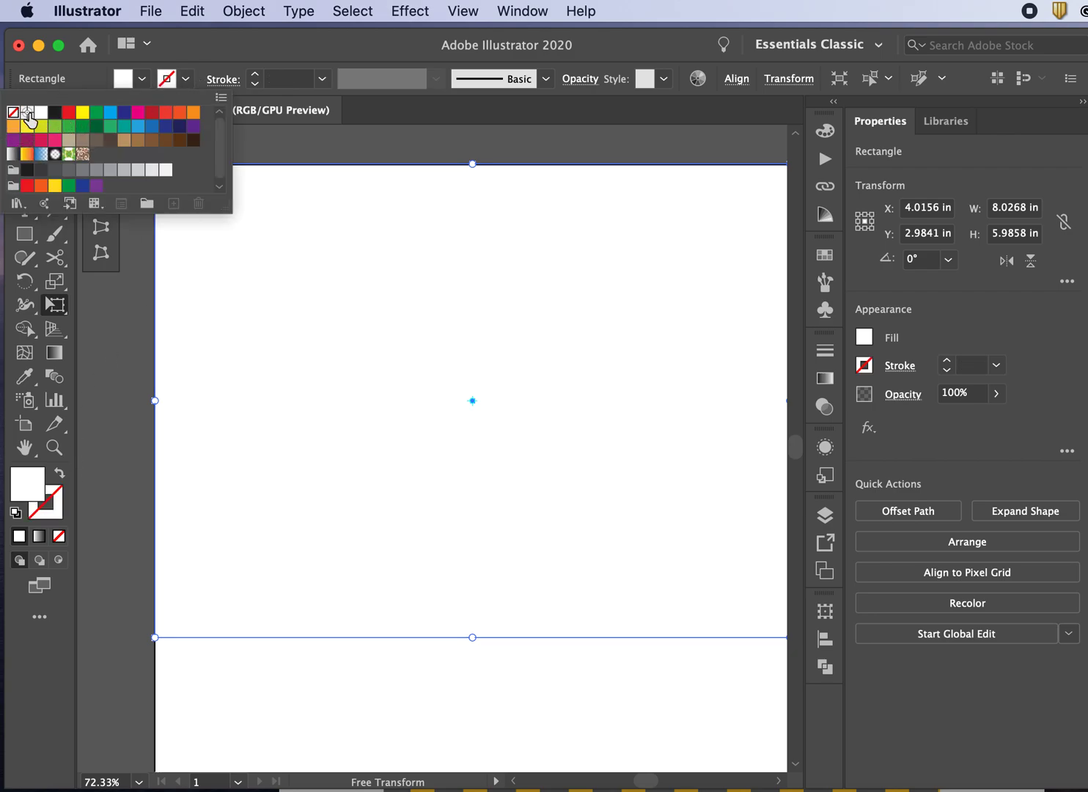
left_click(141, 78)
left_click(142, 78)
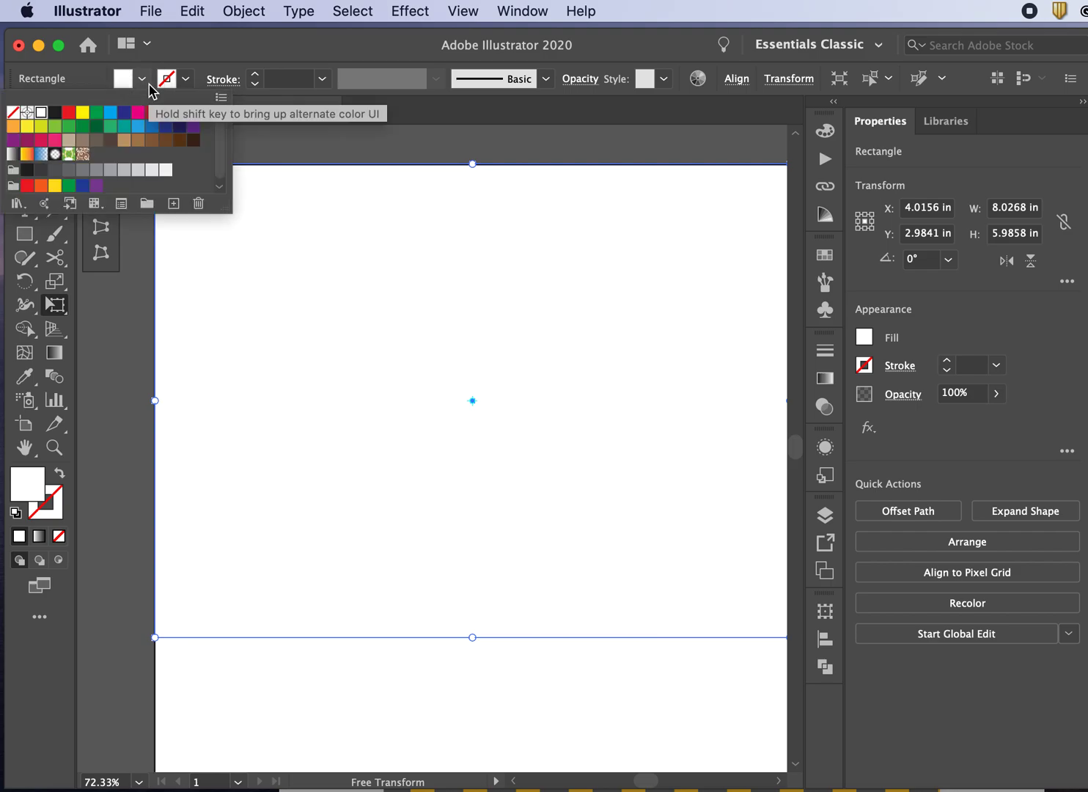
left_click(110, 114)
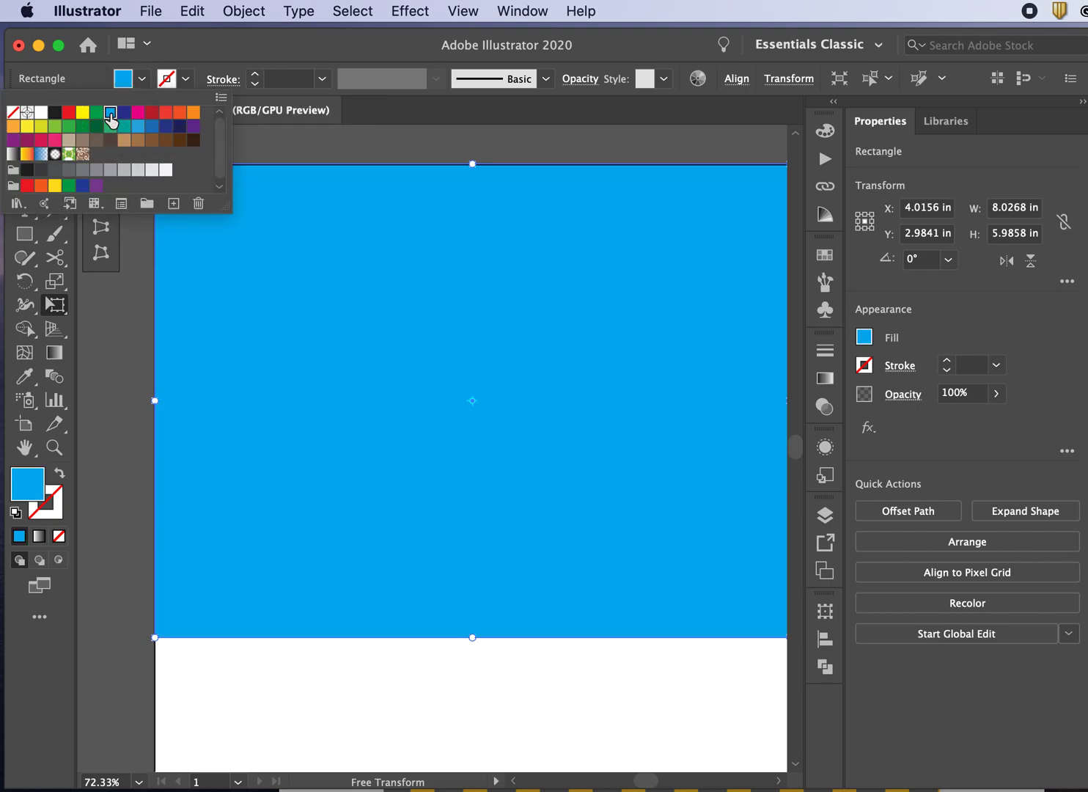
left_click(24, 490)
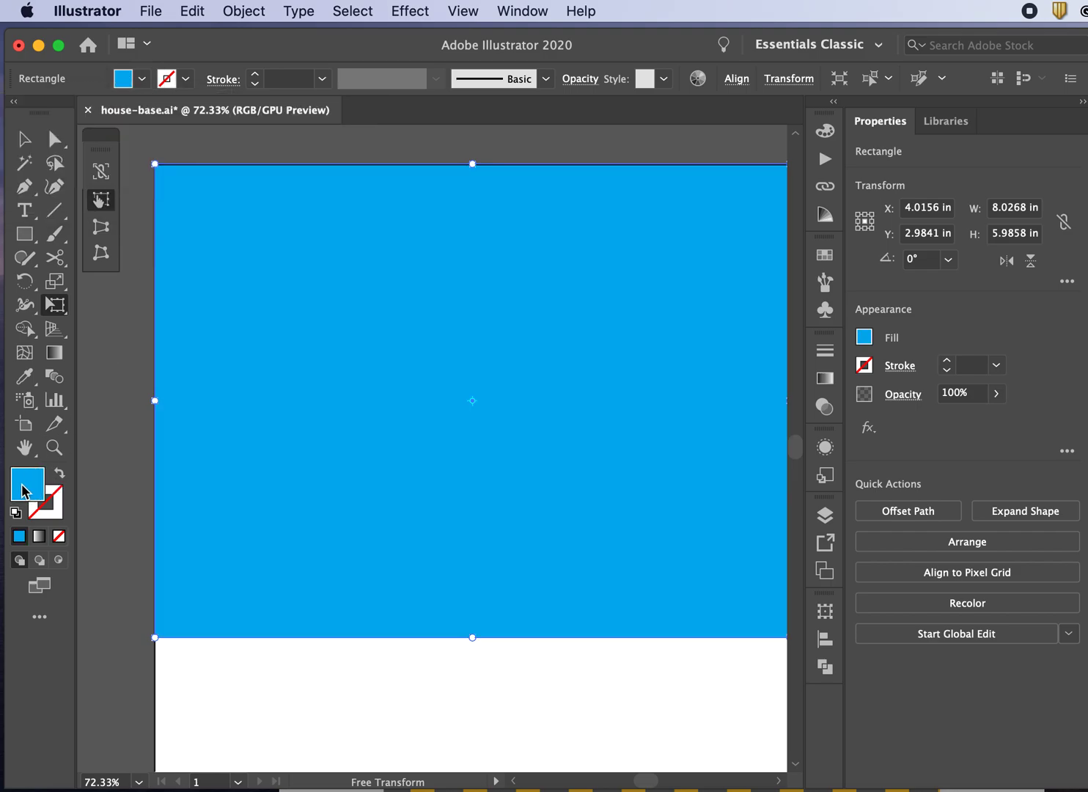
double_click(24, 490)
left_click_drag(623, 239, 564, 230)
left_click(935, 236)
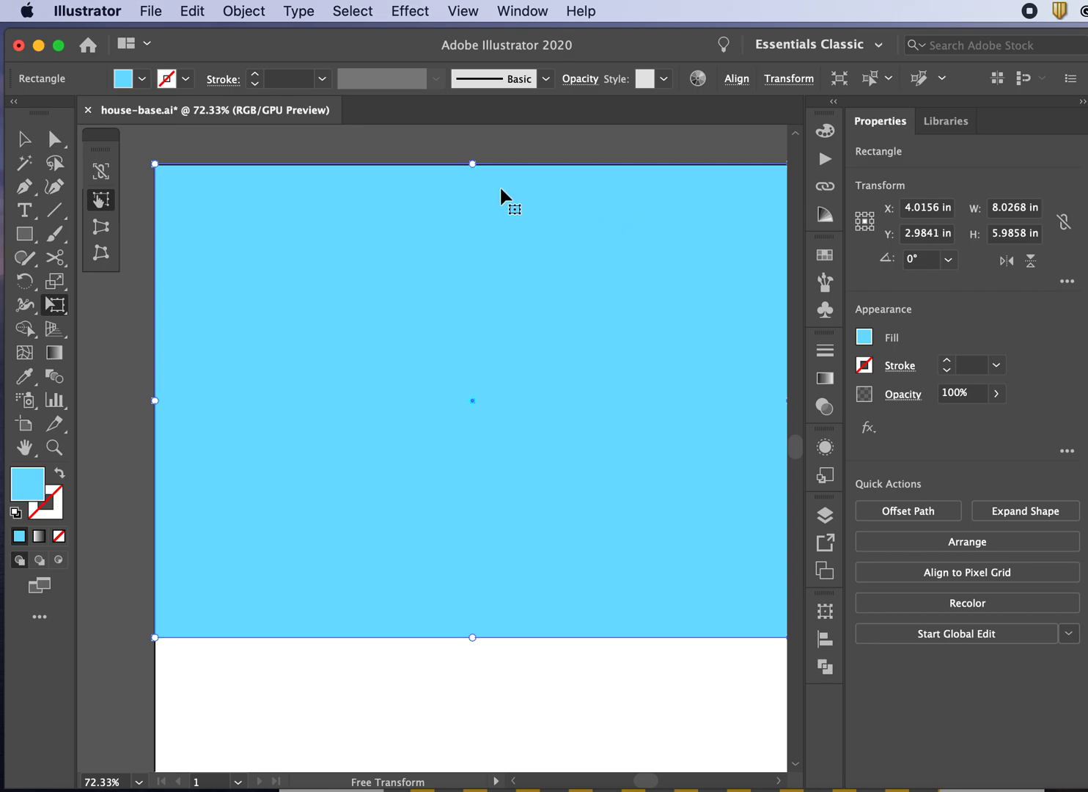
left_click(23, 138)
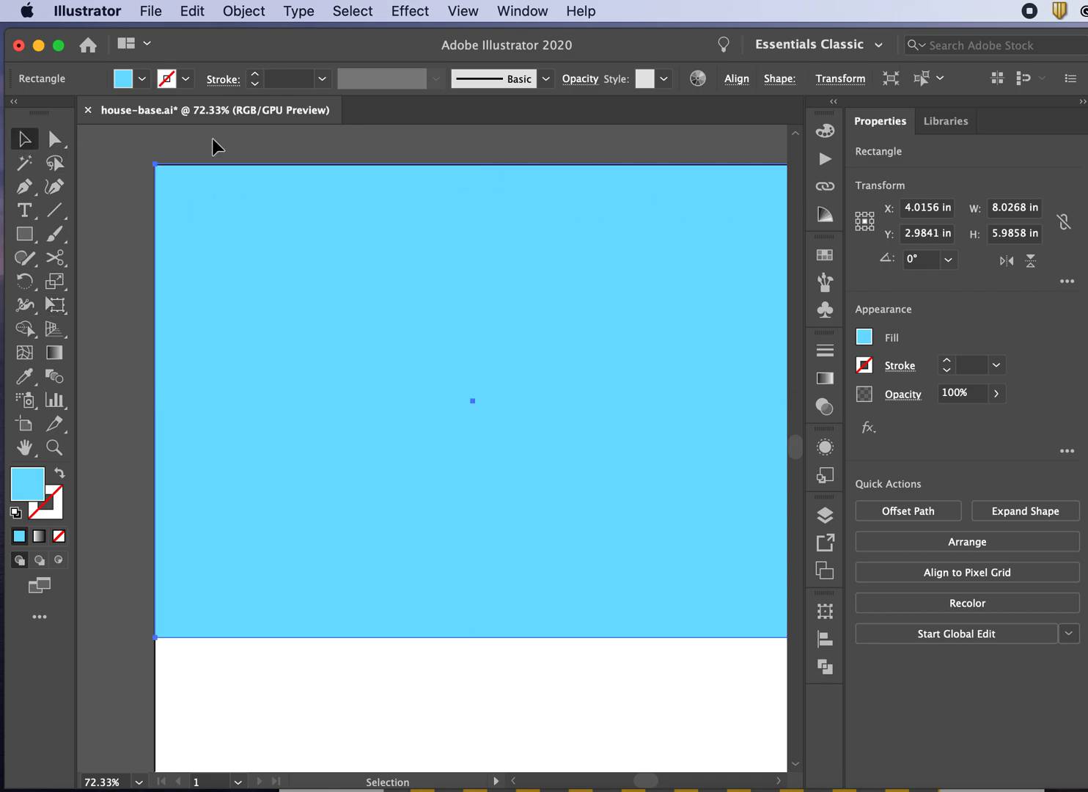
left_click(214, 138)
- Draw a second full-width rectangle about 8.05 by 4.24 in over the lower half of the artboard
scroll(213, 139, "down", 1)
scroll(213, 139, "down", 2)
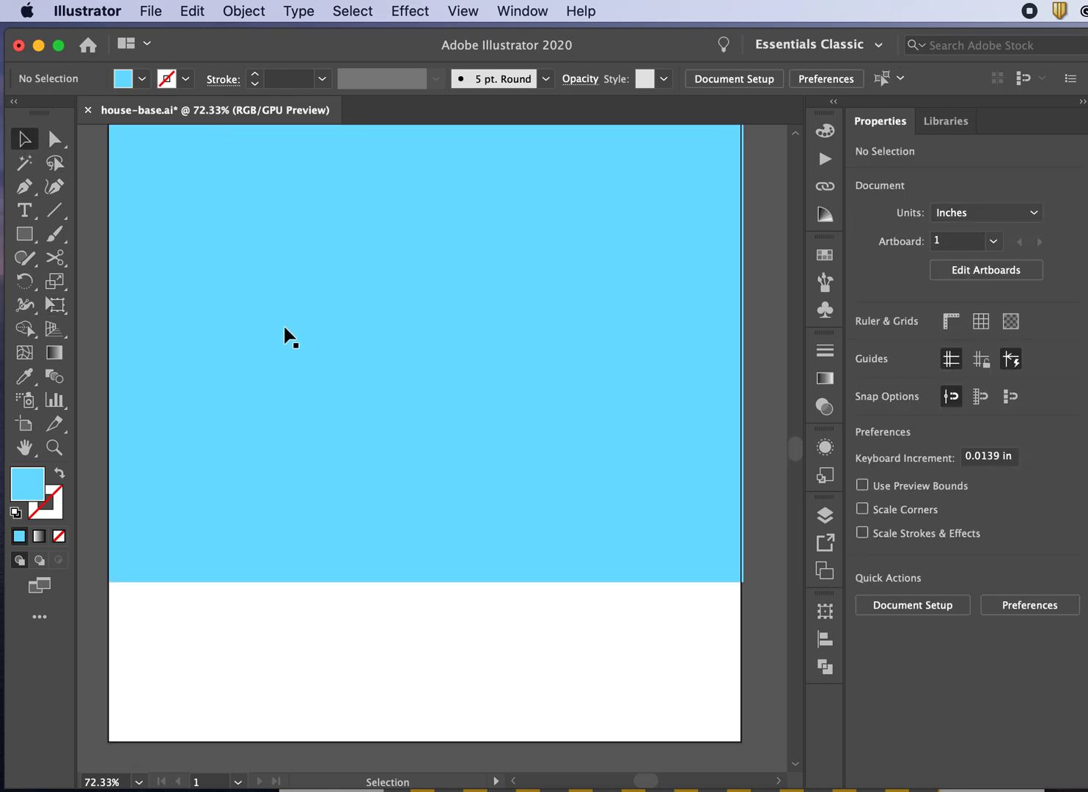
left_click(32, 234)
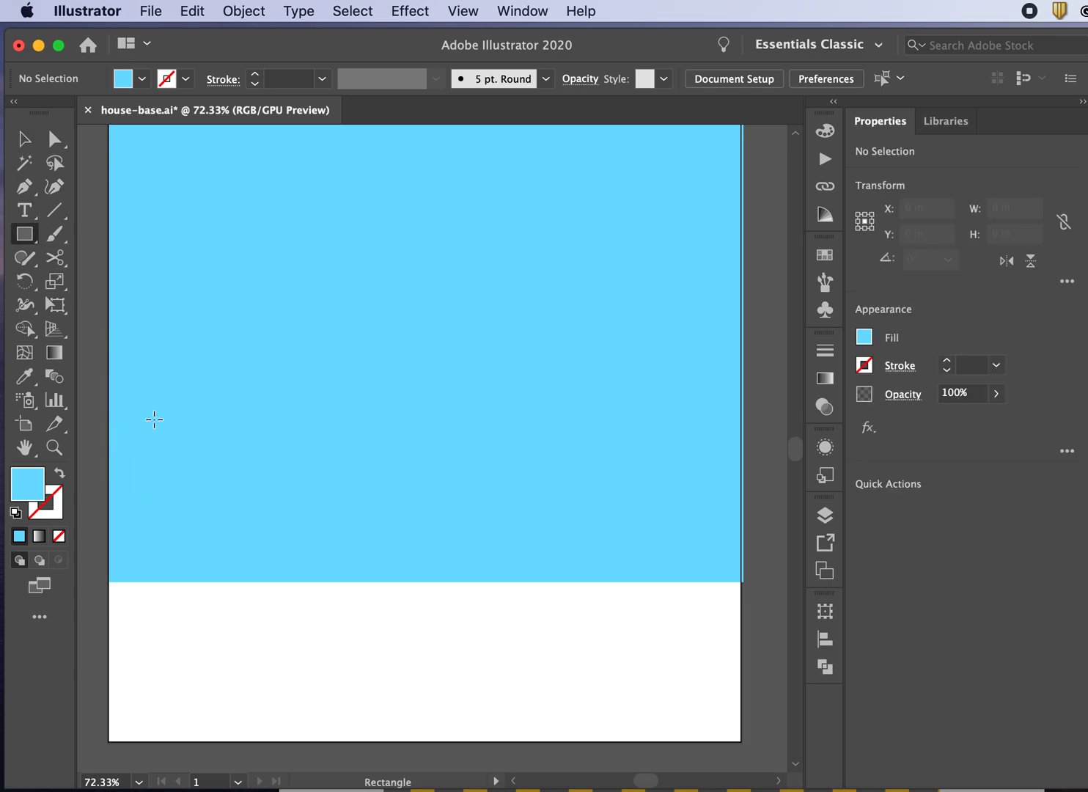
left_click_drag(110, 408, 743, 744)
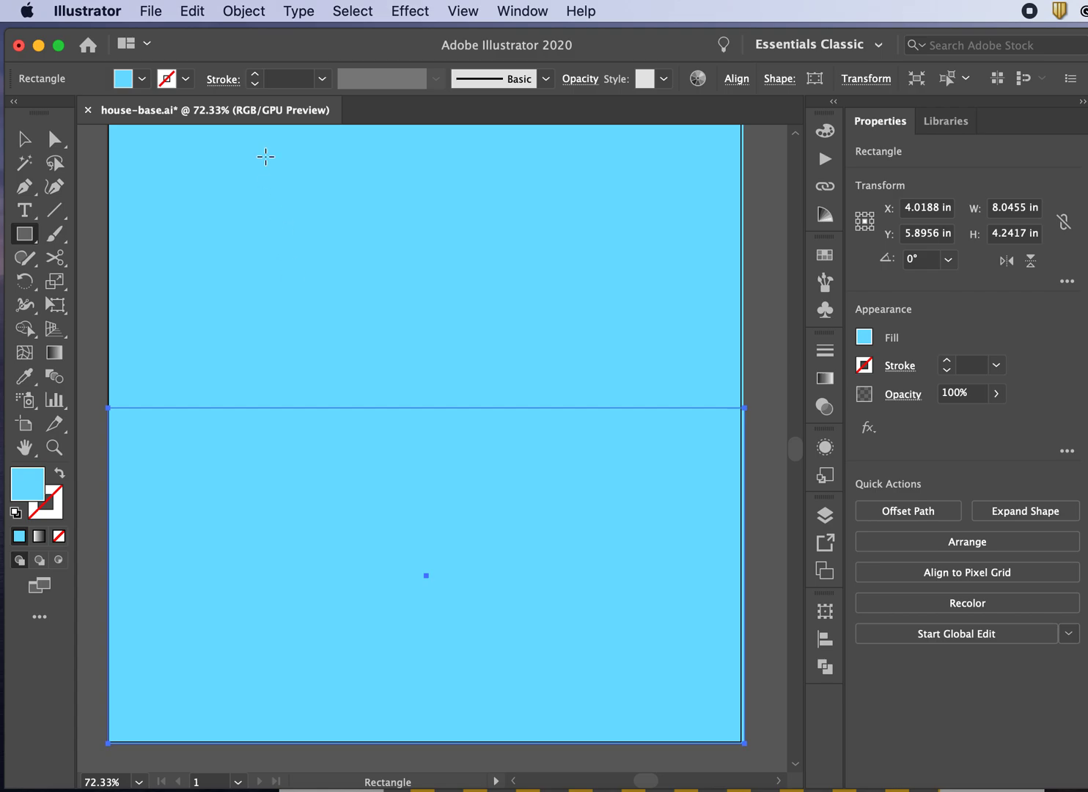
- Fill the lower-half ground rectangle with light green 6eff9e and deselect it
double_click(33, 491)
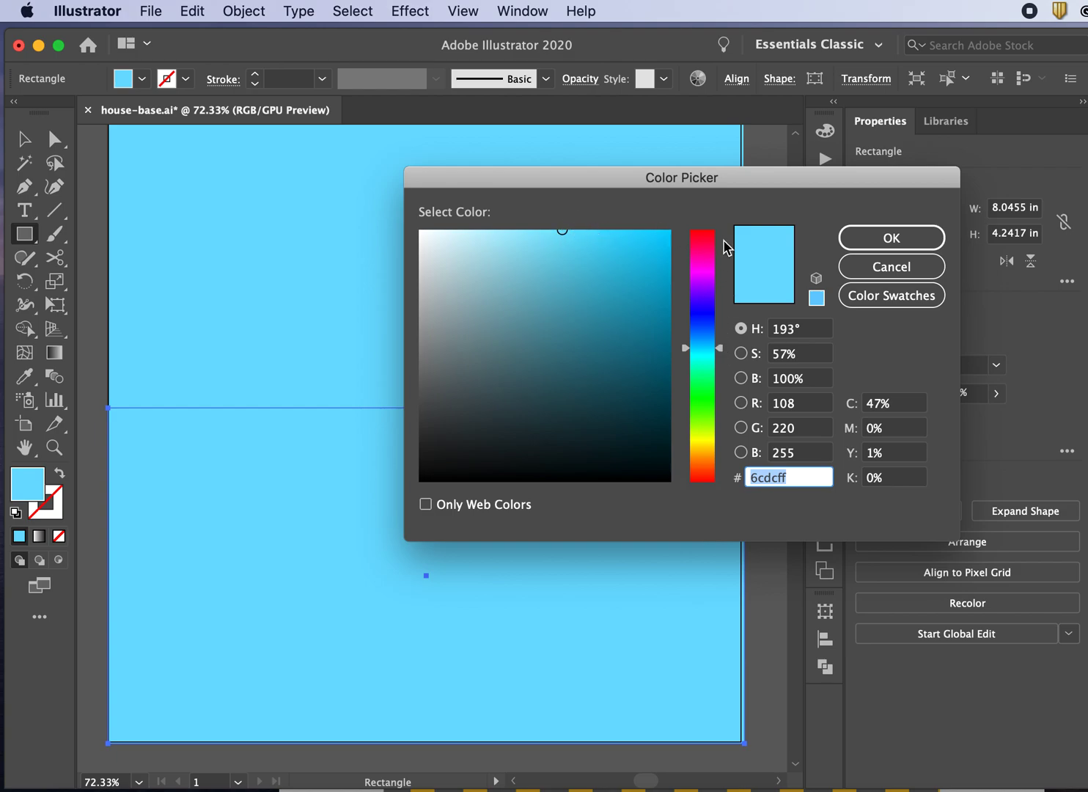
left_click_drag(722, 353, 725, 384)
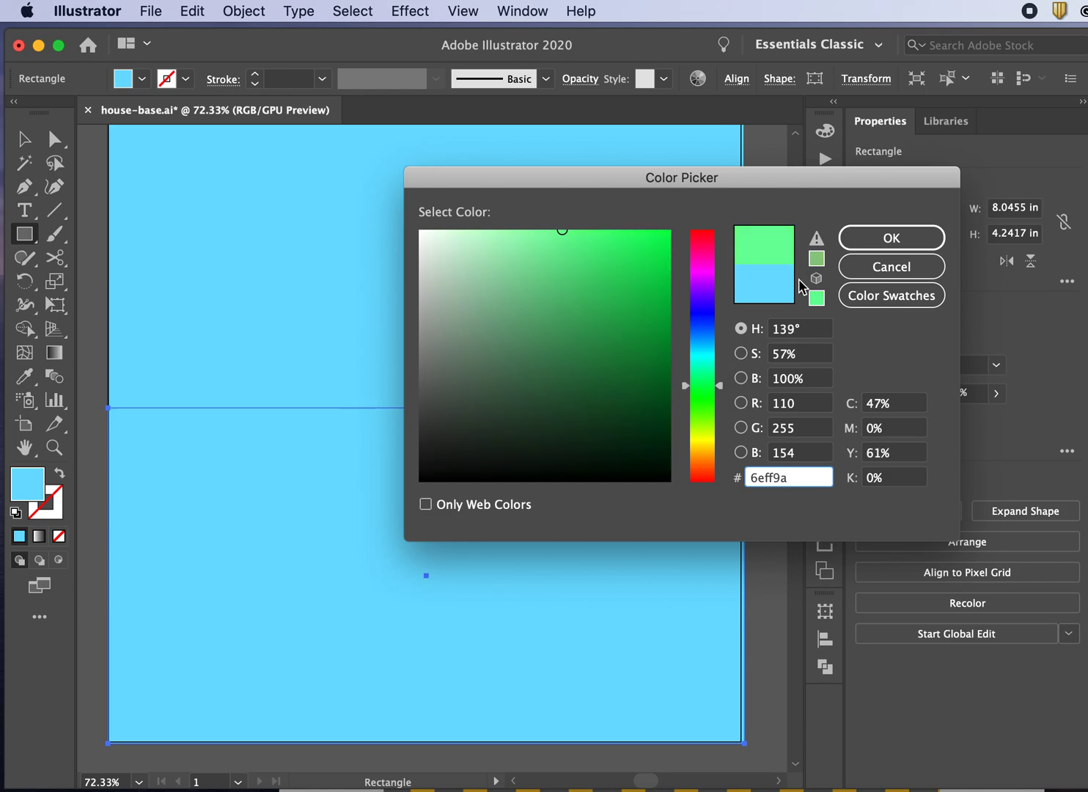
mouse_move(721, 391)
left_mouse_down()
mouse_move(722, 404)
mouse_move(726, 385)
left_mouse_up()
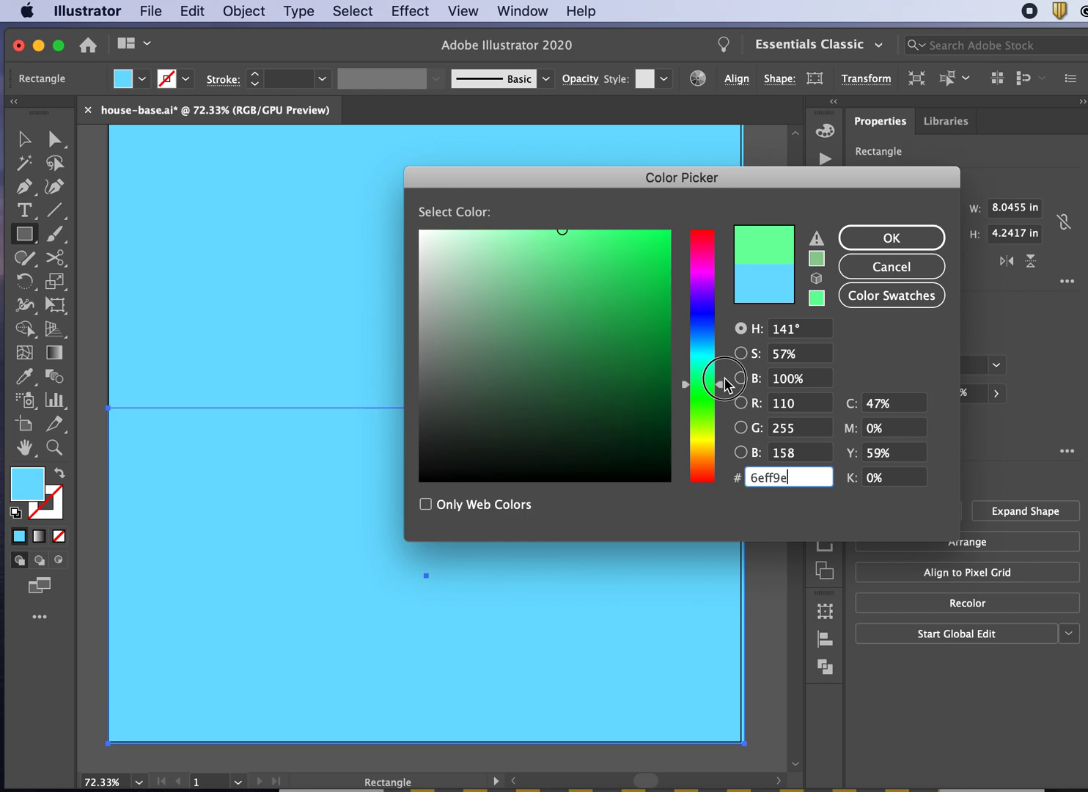
left_click(865, 236)
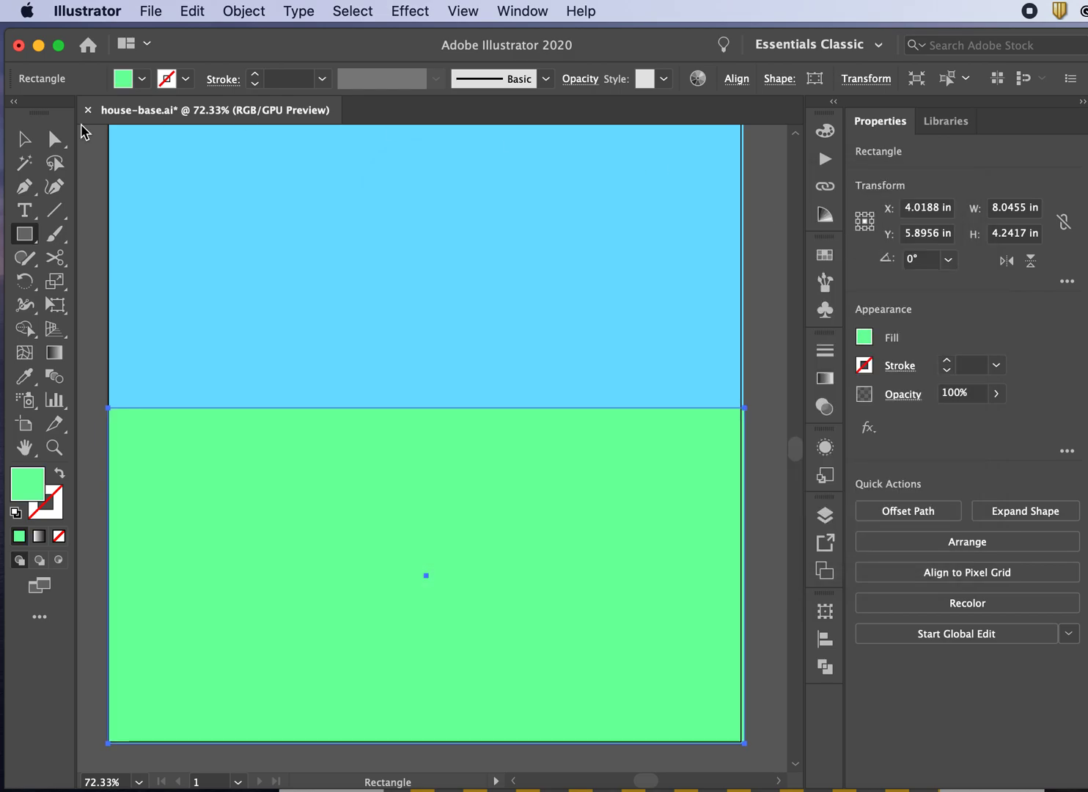
left_click(30, 141)
left_click(104, 191)
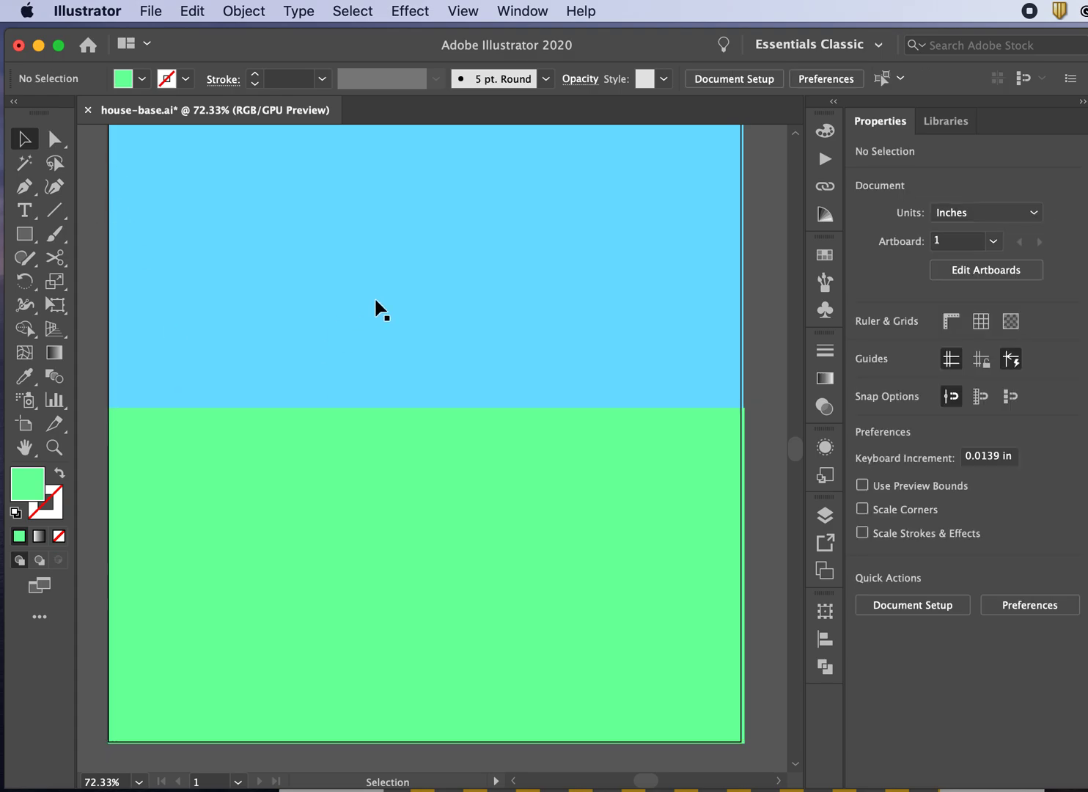
- Draw a full-width road rectangle about 8.17 by 1.58 in along the artboard's lower edge
left_click(824, 514)
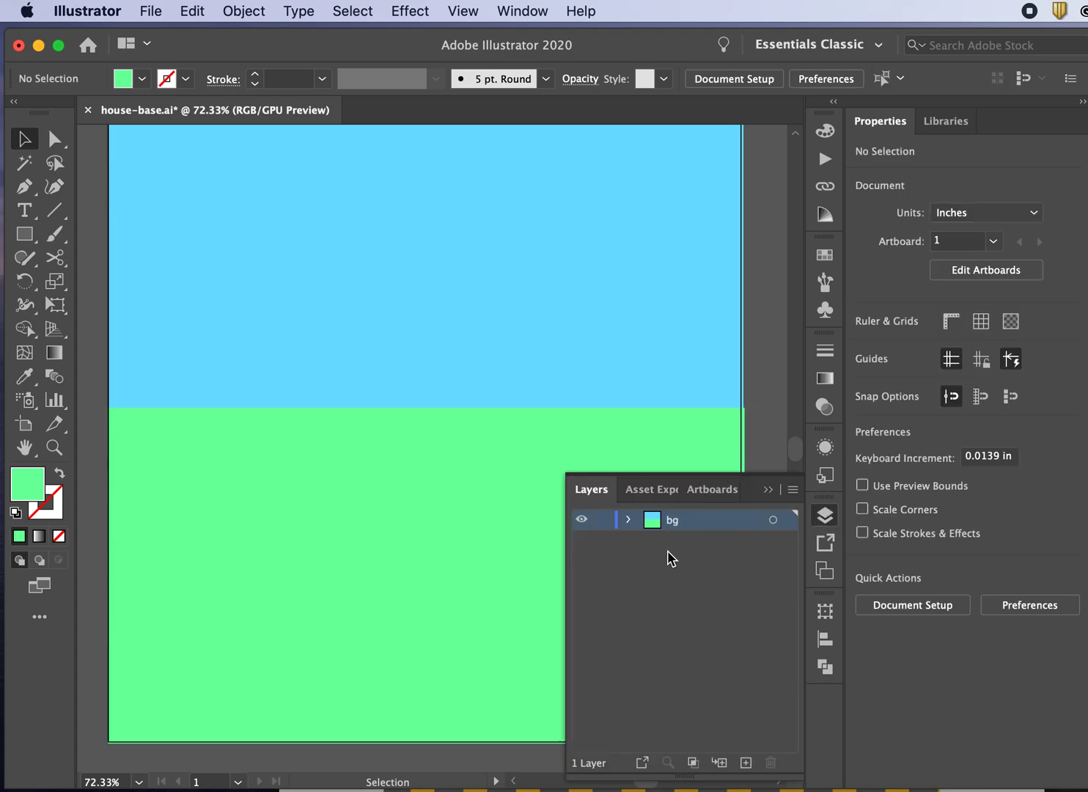
left_click(767, 489)
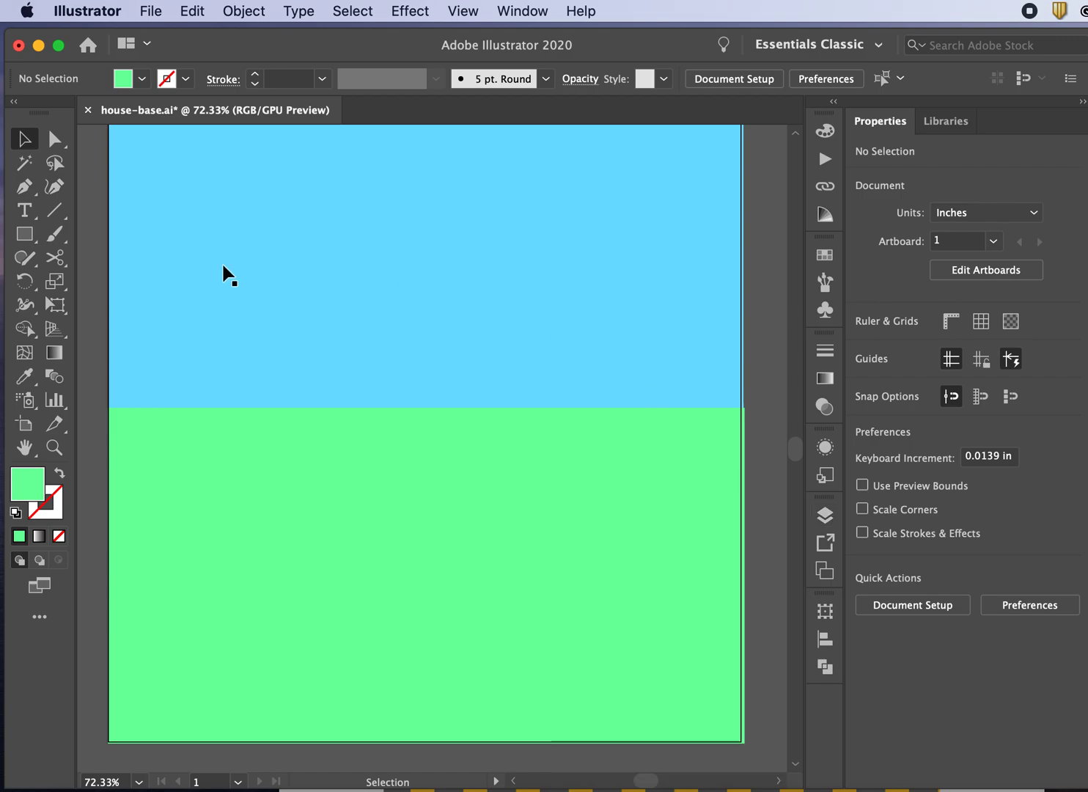
left_click(24, 234)
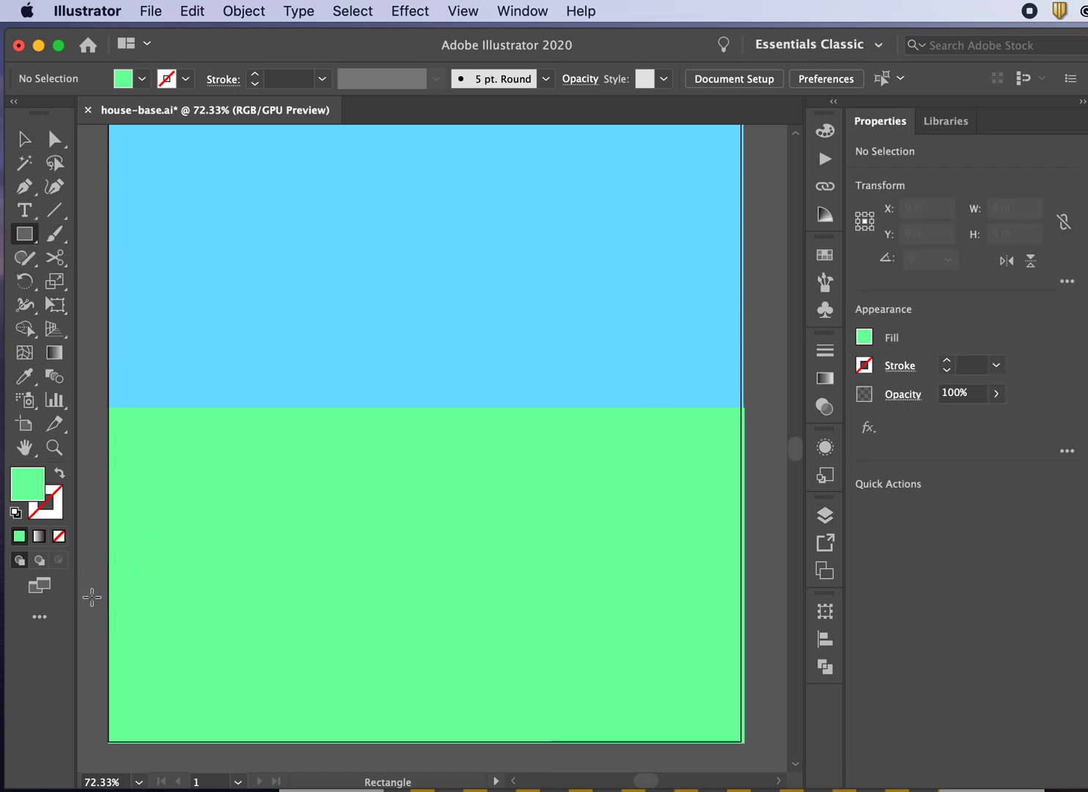
left_click_drag(97, 619, 744, 742)
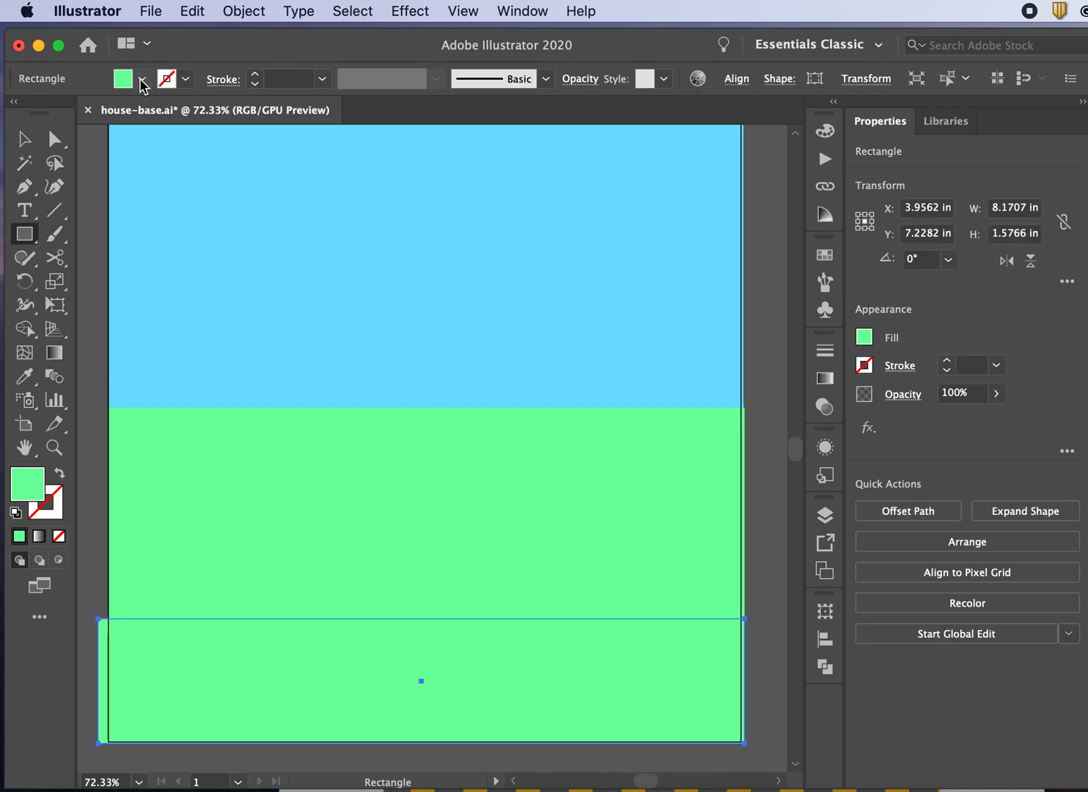
- Fill the road rectangle with dark grey 535454 and deselect it
double_click(29, 486)
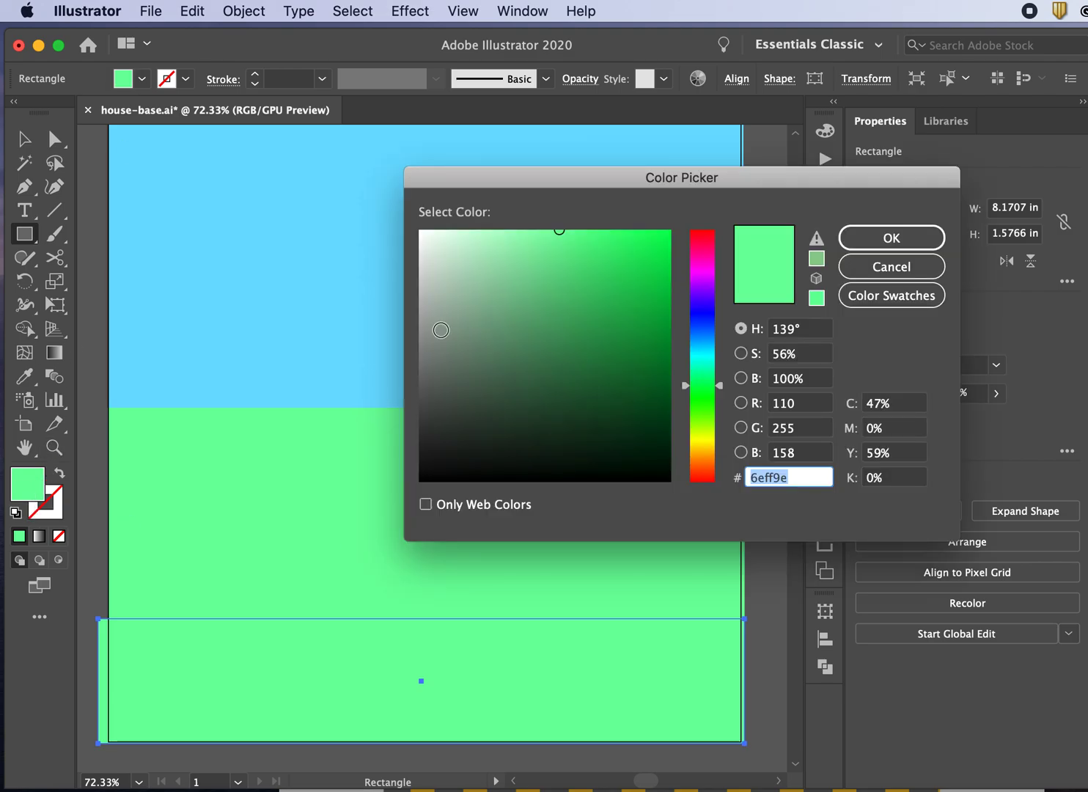
left_click_drag(432, 291, 381, 291)
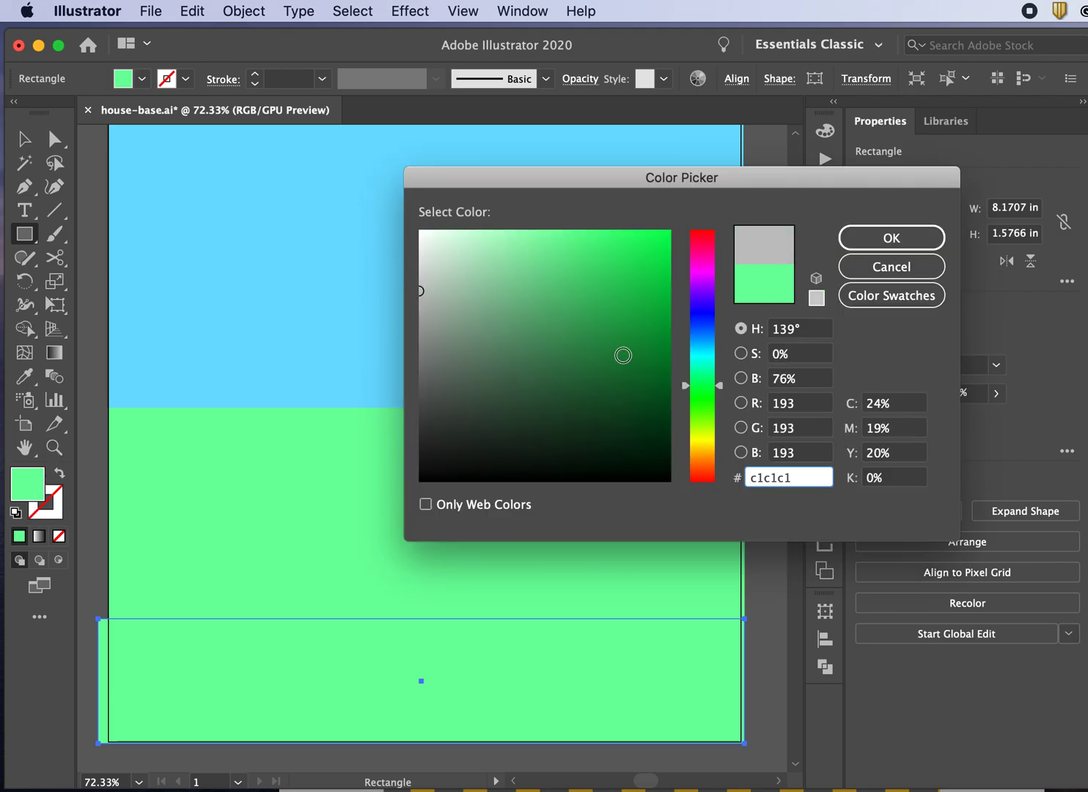
mouse_move(433, 381)
left_mouse_down()
mouse_move(406, 398)
mouse_move(412, 405)
left_mouse_up()
left_click(863, 236)
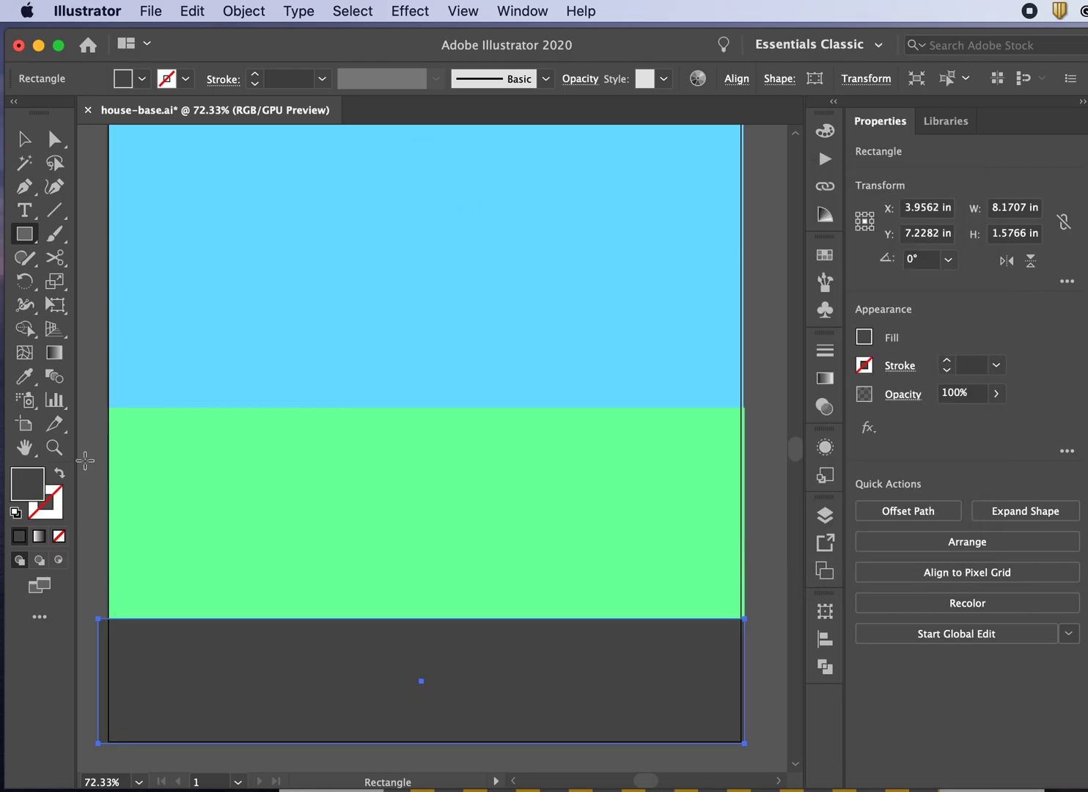
double_click(31, 477)
left_click_drag(425, 406, 421, 398)
left_click(885, 242)
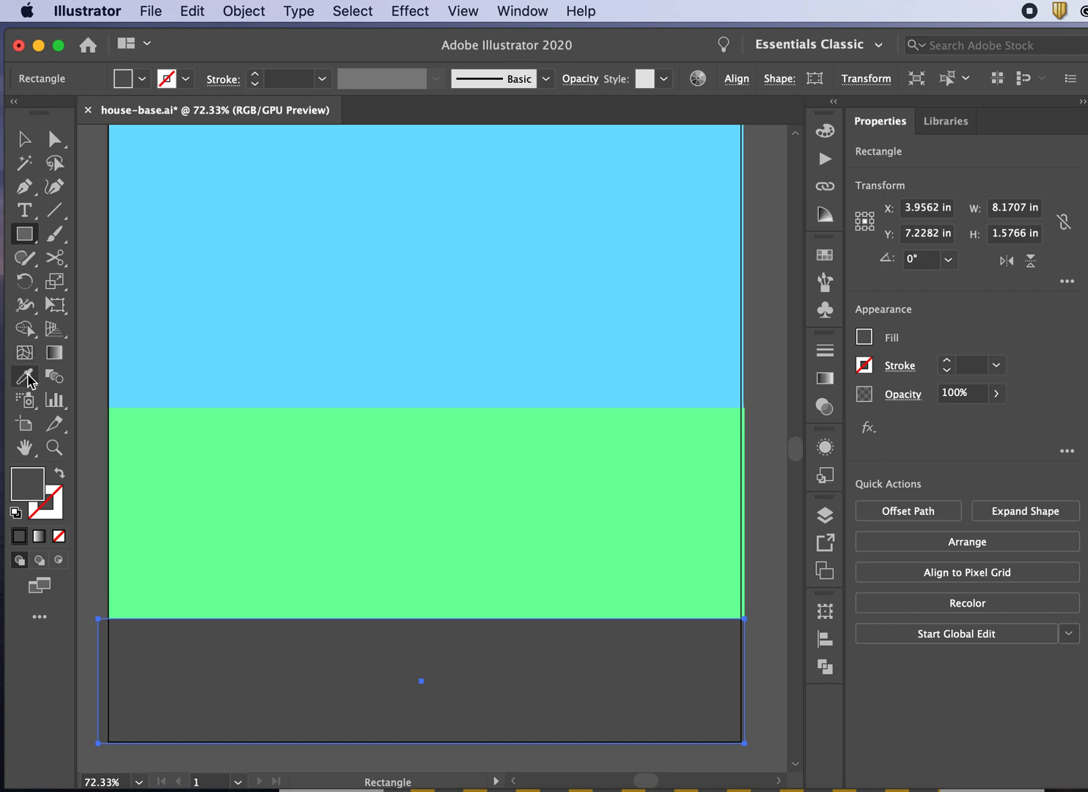
left_click(24, 138)
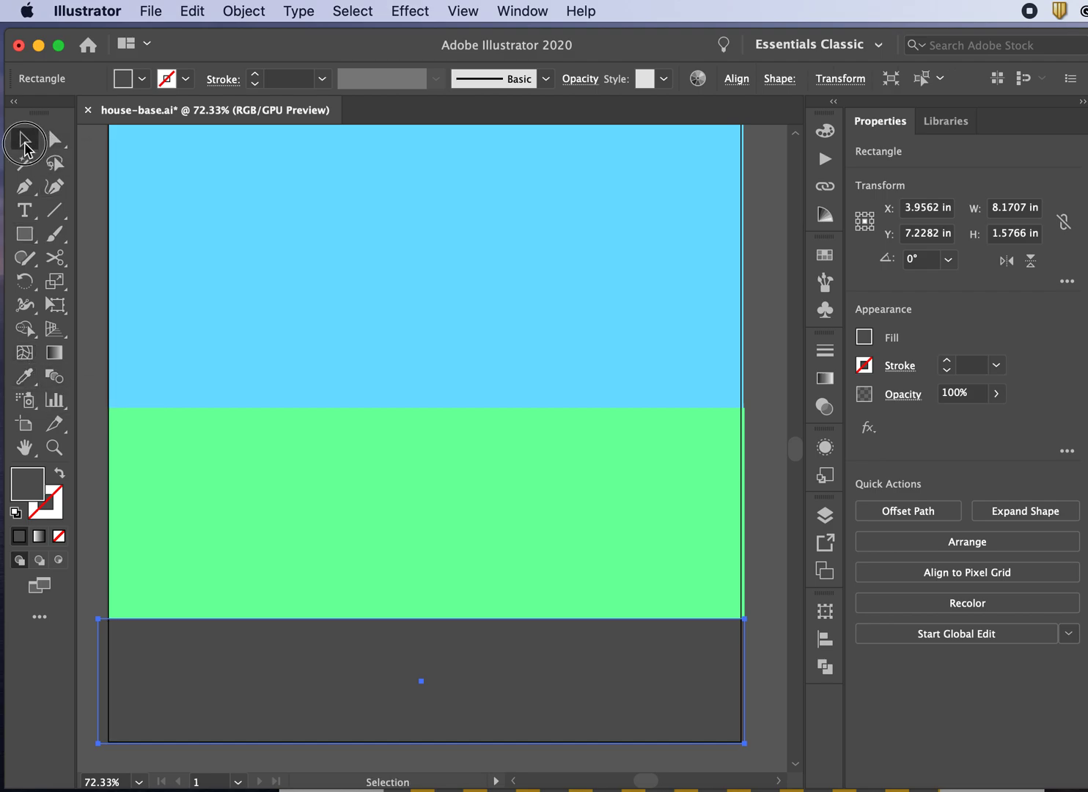
left_click(96, 180)
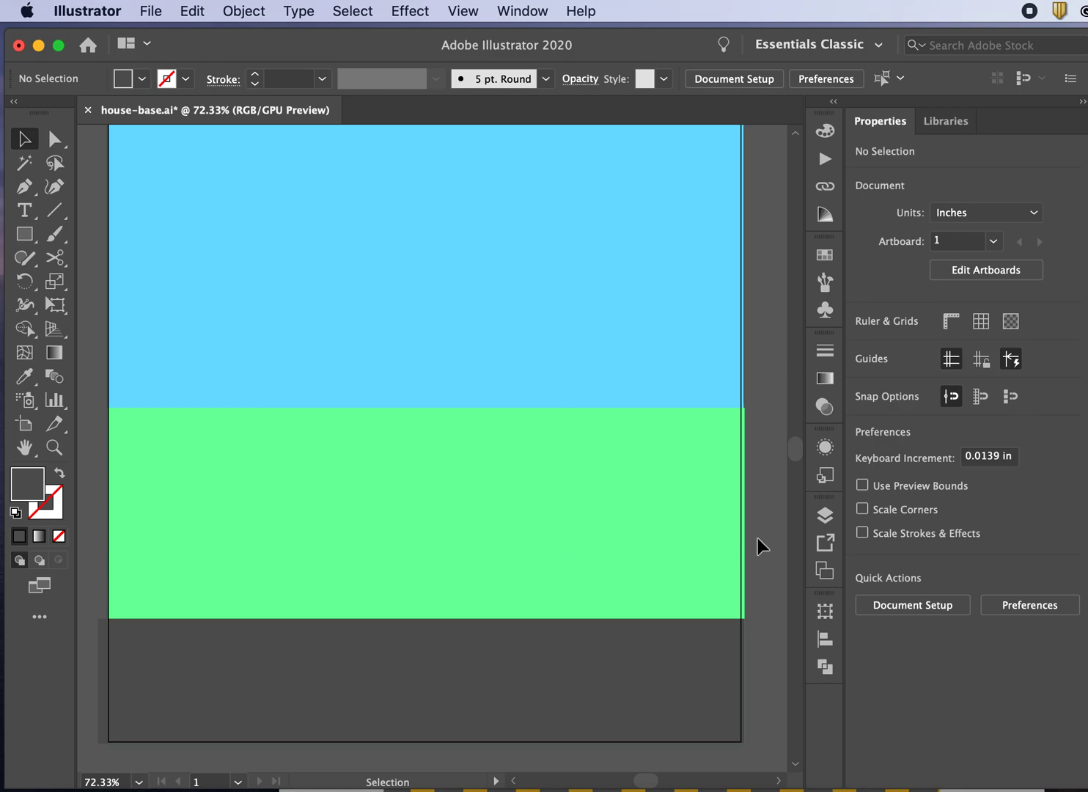
- Draw a straight horizontal Pen path about 8.17 in long across the road, at about Y 7.55 in
left_click(825, 515)
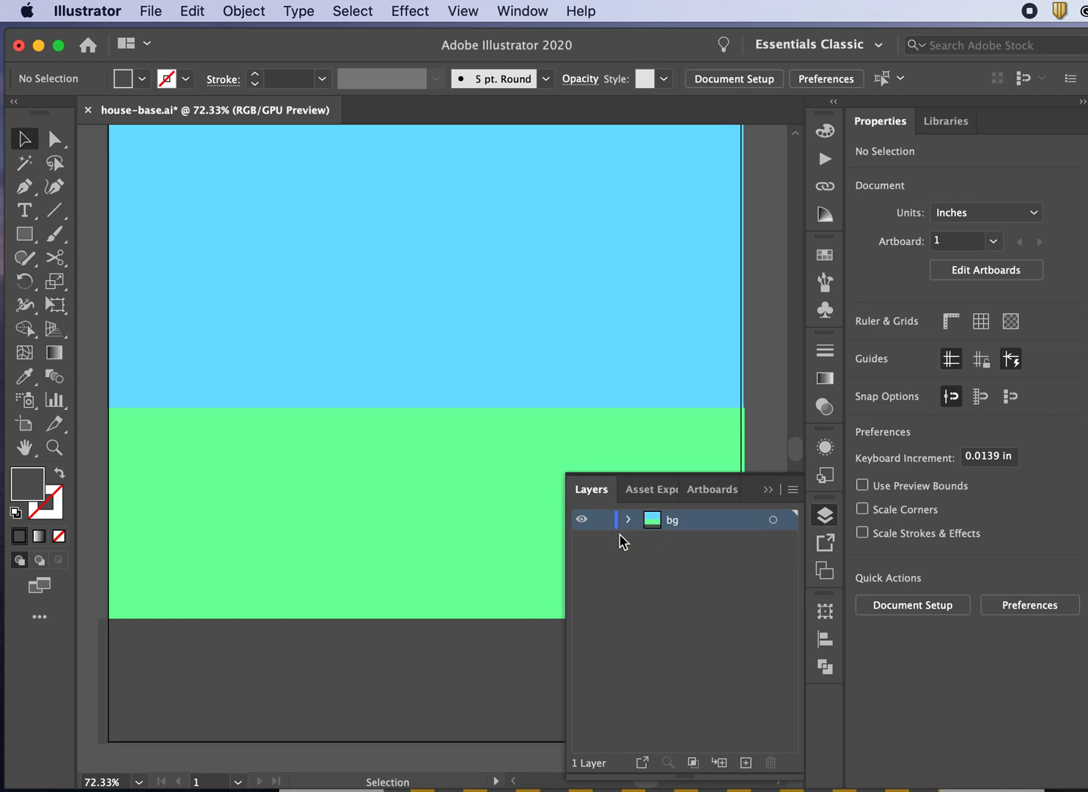
left_click(24, 186)
left_click(769, 490)
scroll(773, 500, "down", 3)
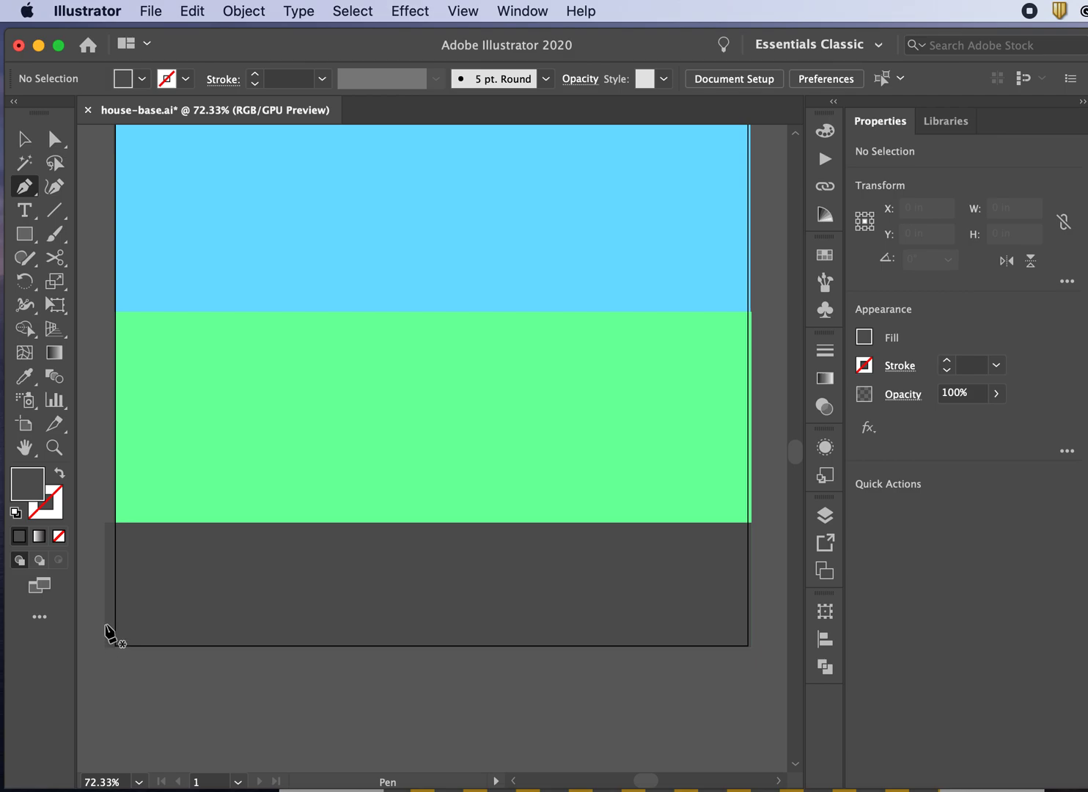
left_click(106, 610)
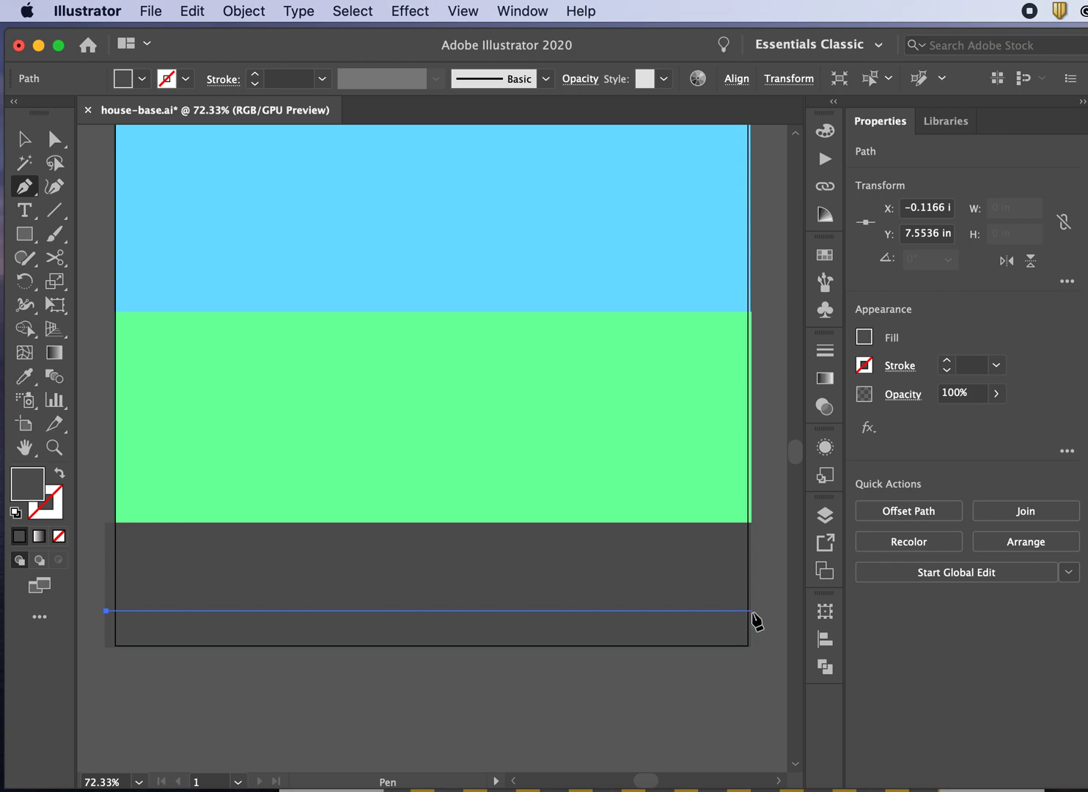
left_click(752, 611)
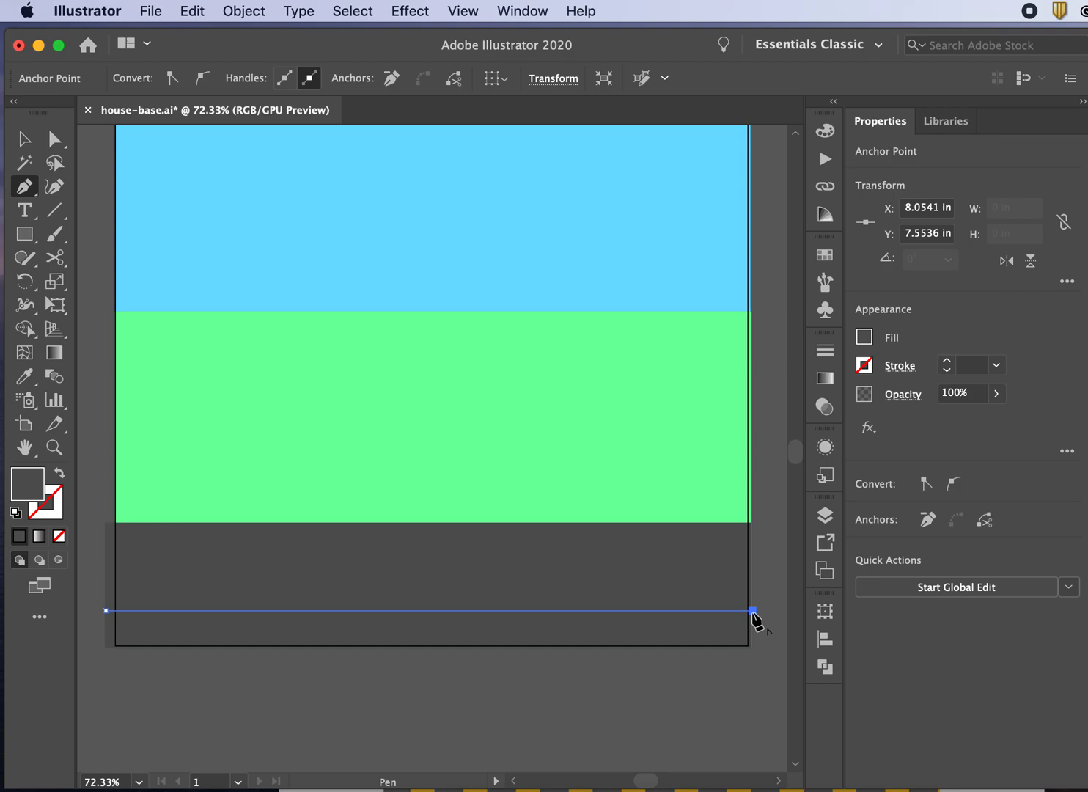
- Swap the road line's fill and stroke so it has no fill and a 1 pt grey stroke, and select the whole path
left_click(58, 475)
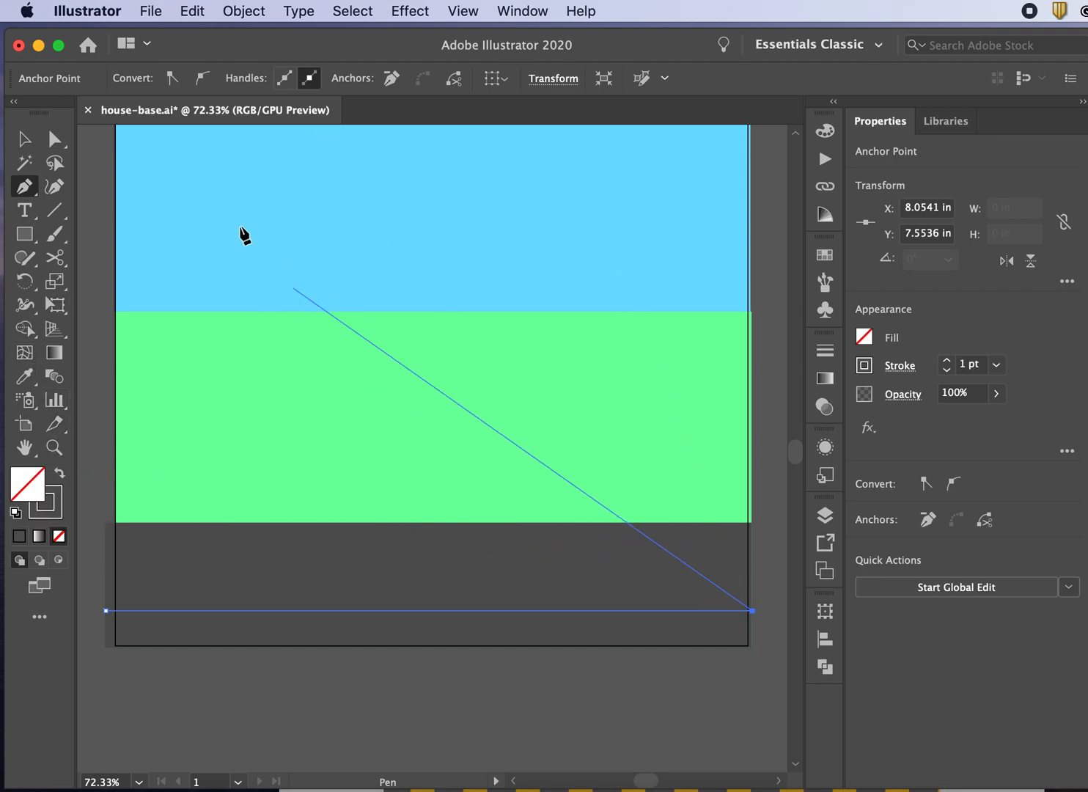
left_click(24, 138)
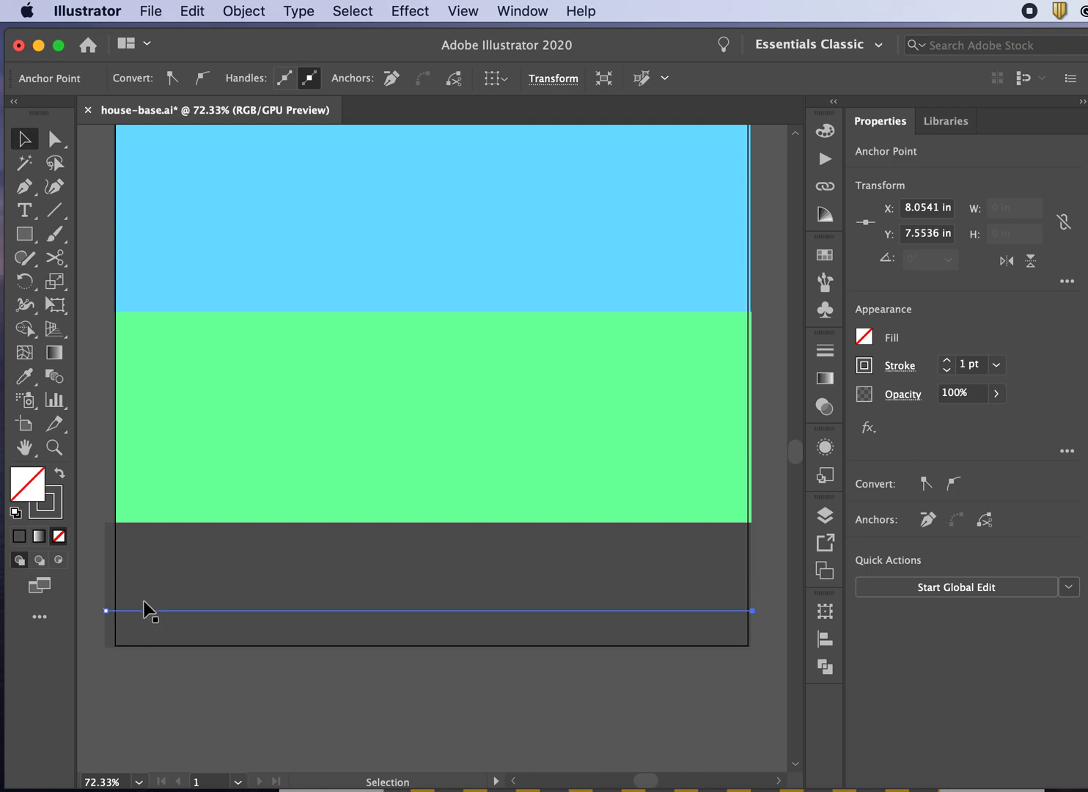
left_click(58, 497)
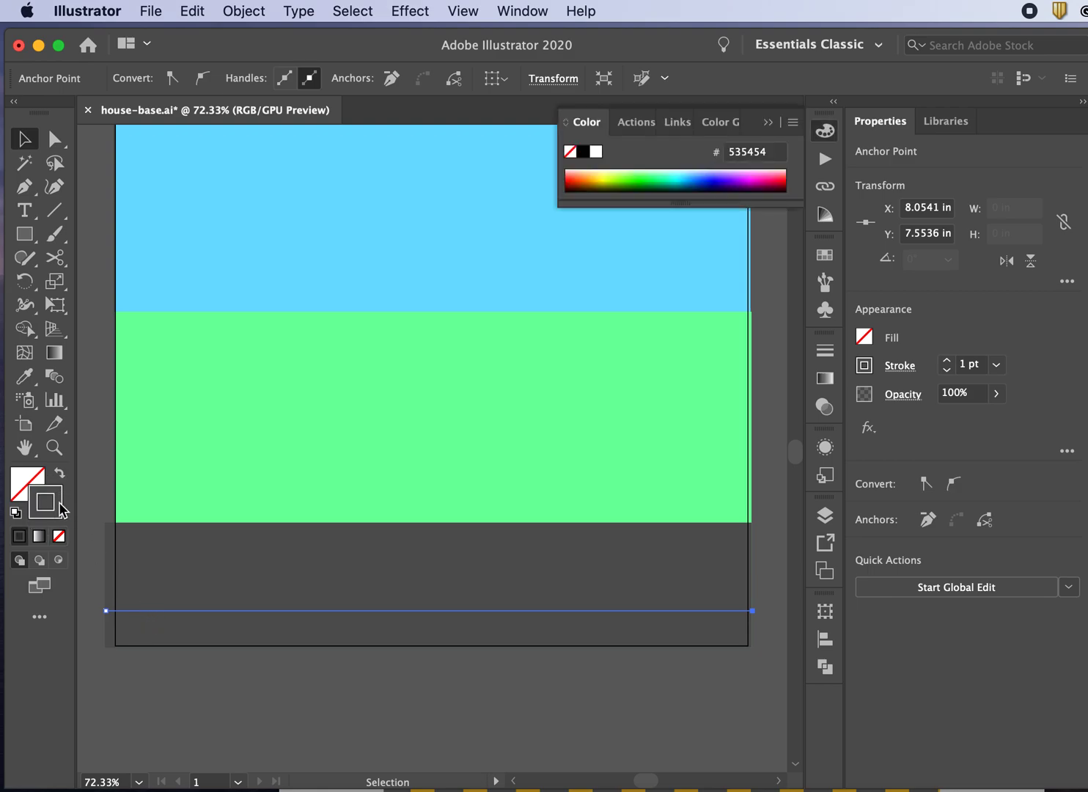
left_click(134, 610)
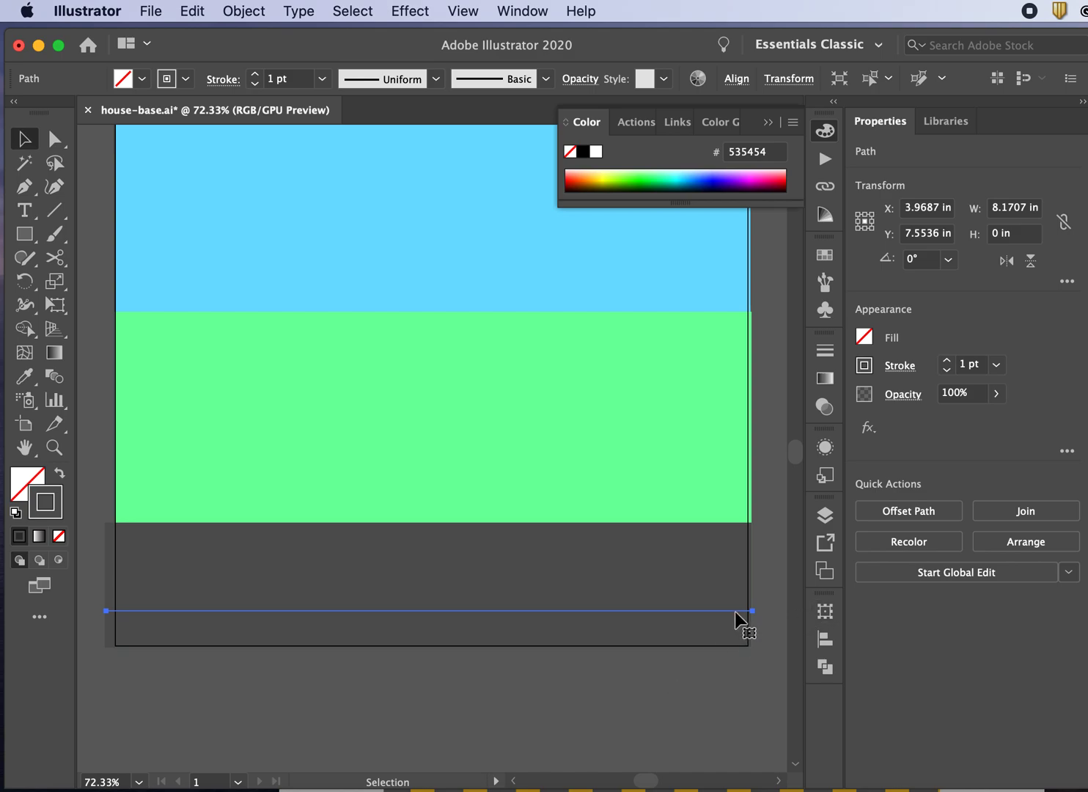
- Turn the road line's stroke into a dashed line with 24 pt dashes and 30 pt gaps
left_click(825, 350)
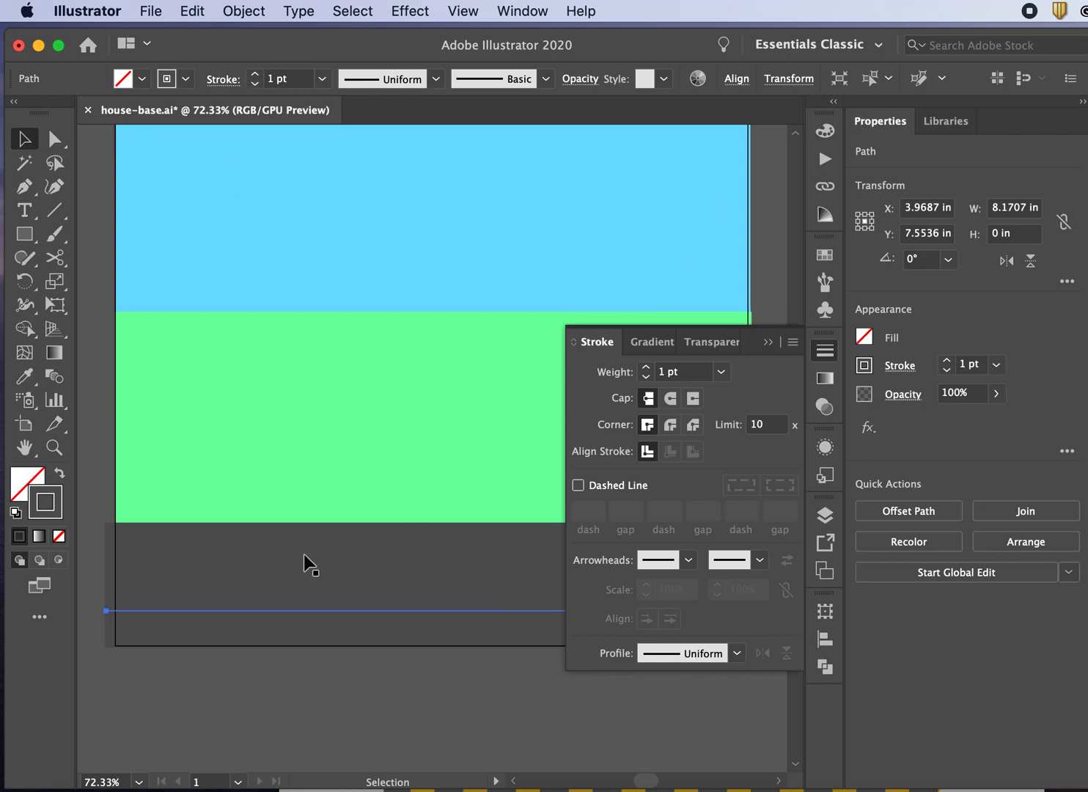
left_click(110, 727)
left_click(143, 590)
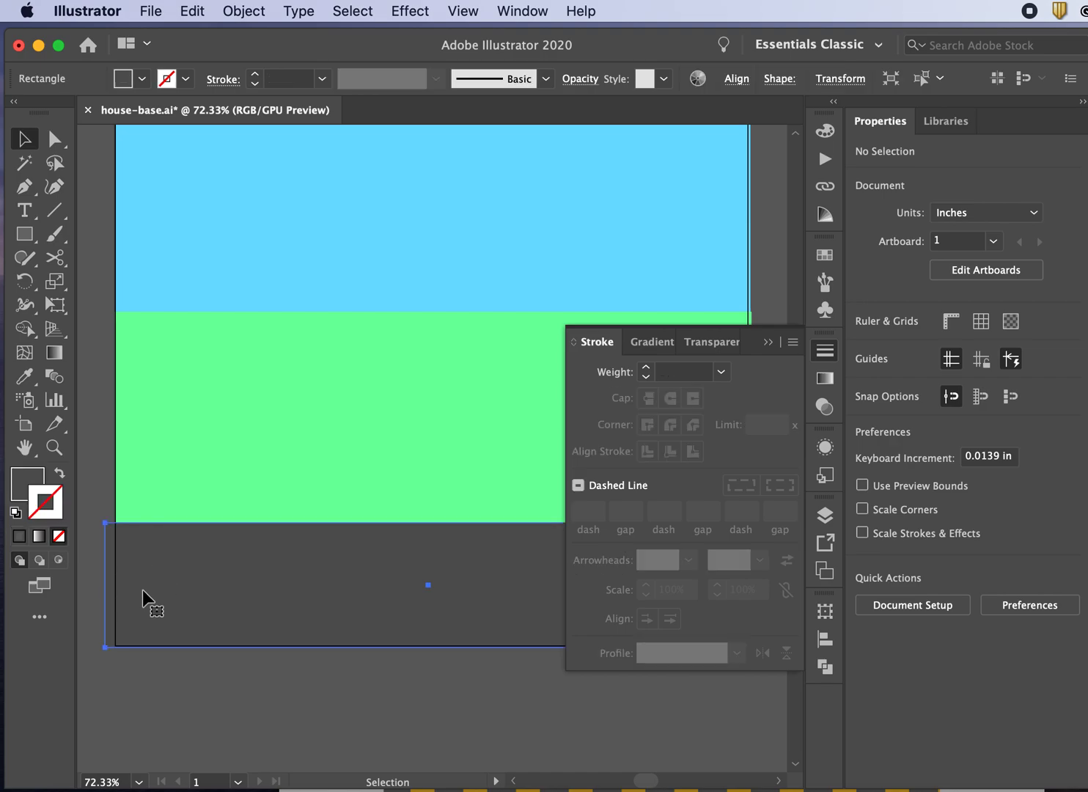
left_click_drag(94, 597, 188, 617)
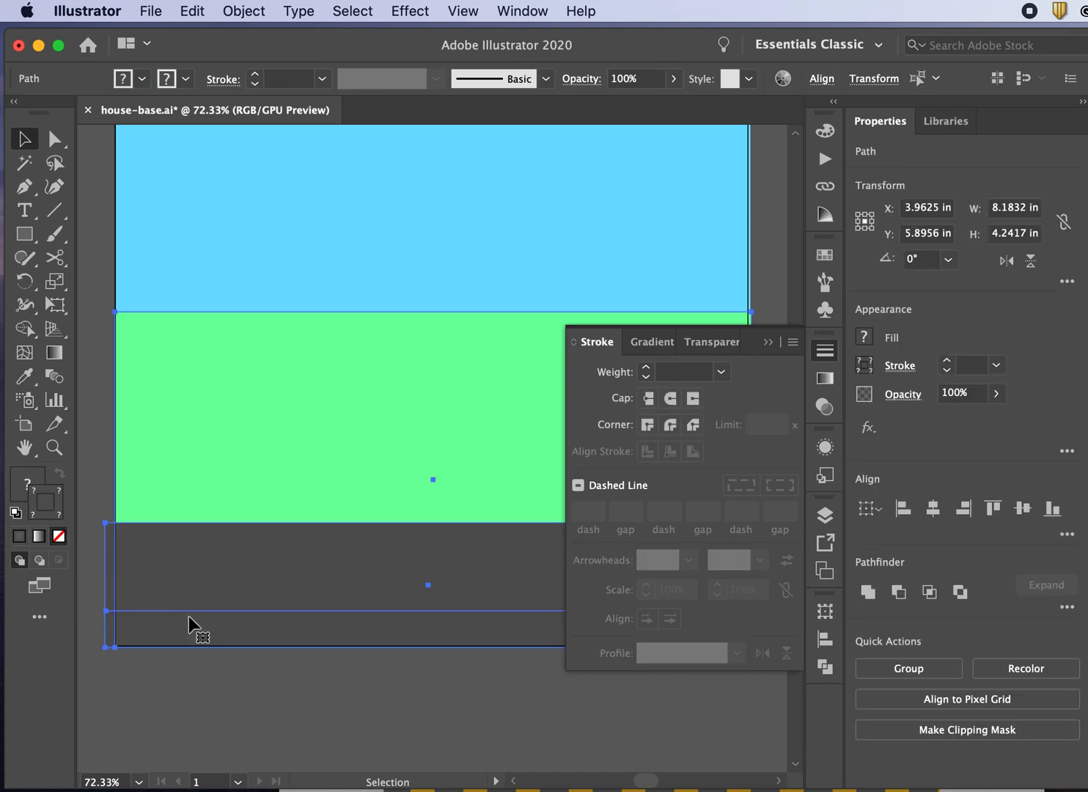
left_click(139, 695)
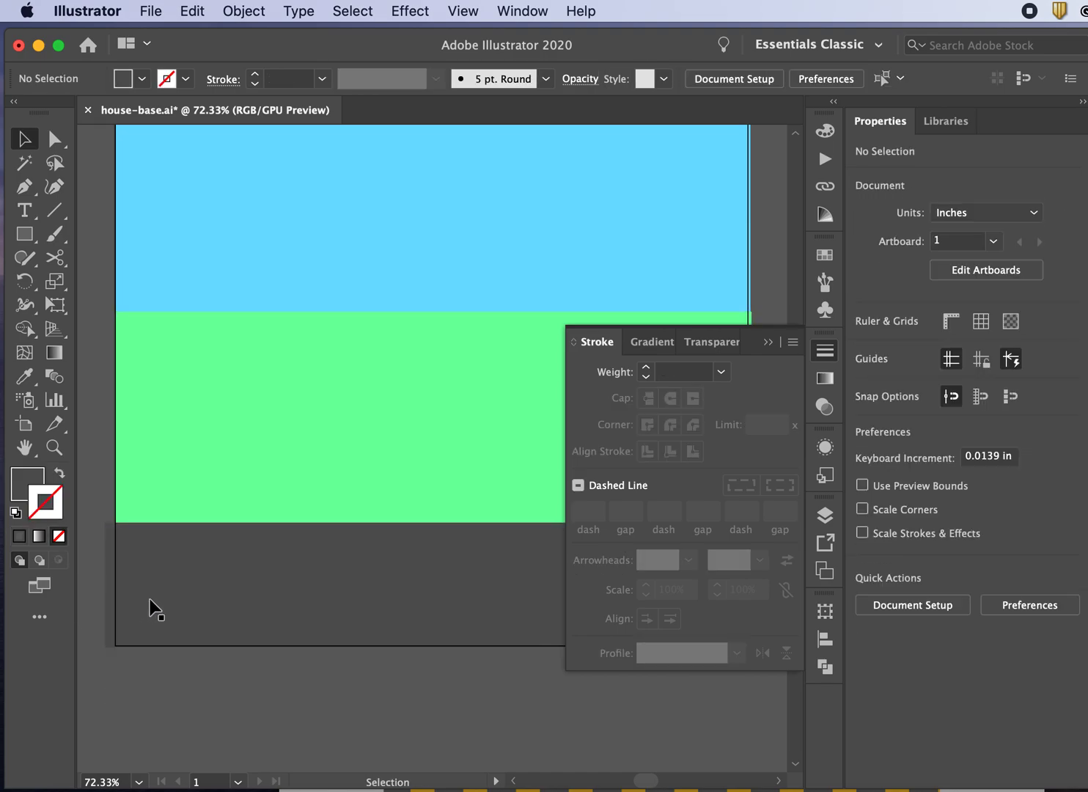
left_click(138, 615)
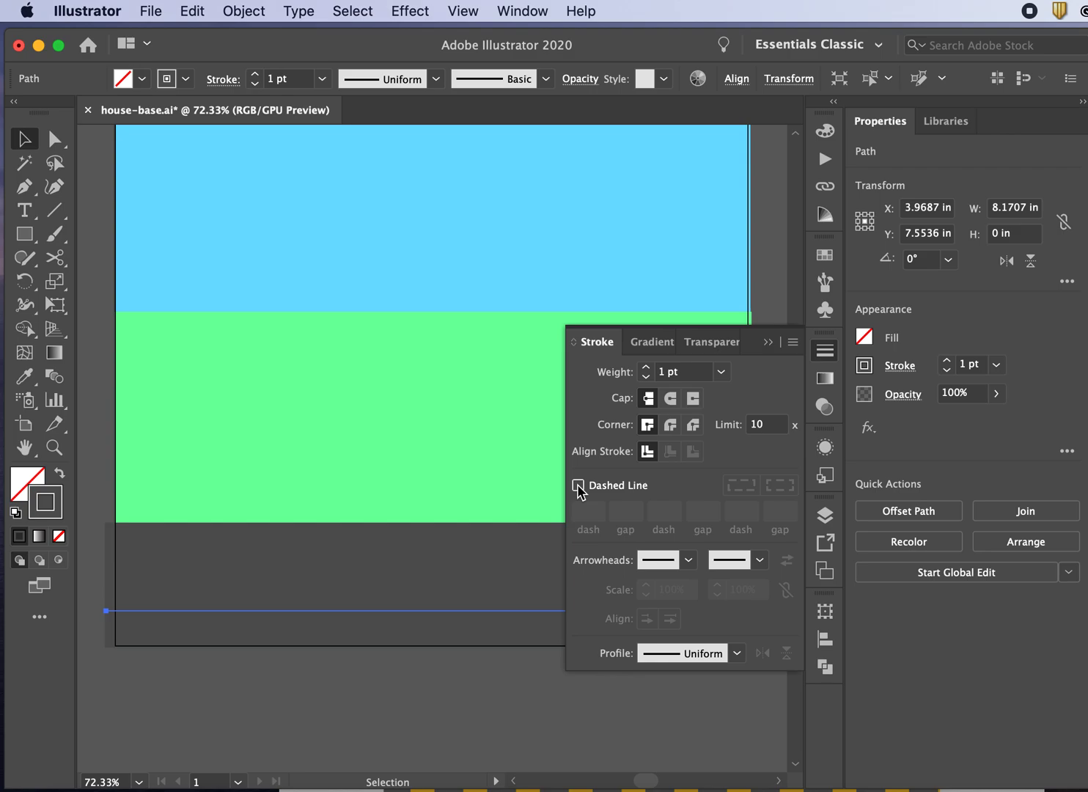
left_click(525, 13)
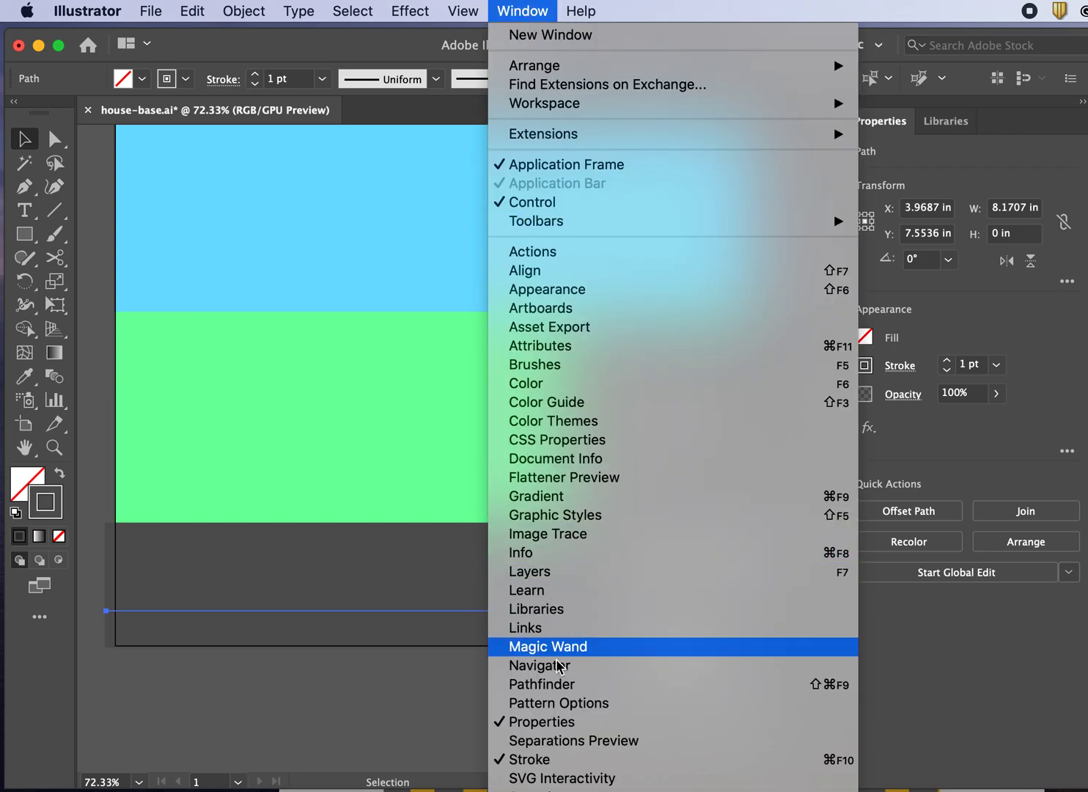
left_click(388, 698)
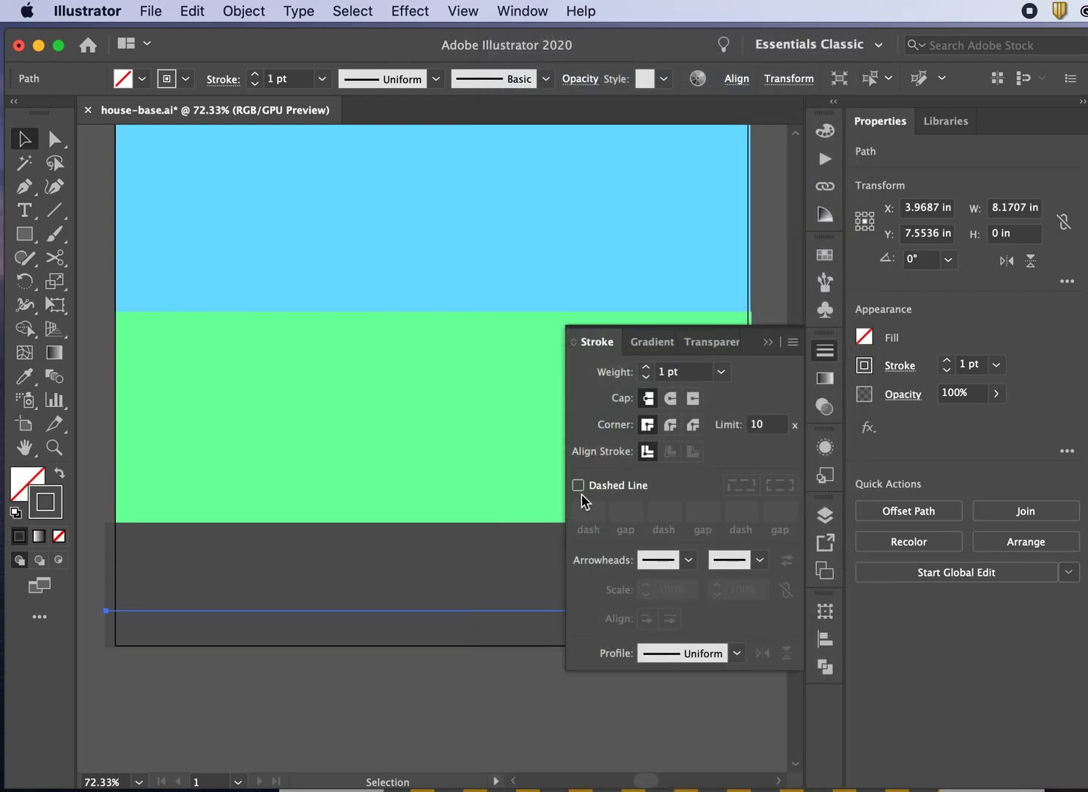
left_click(579, 486)
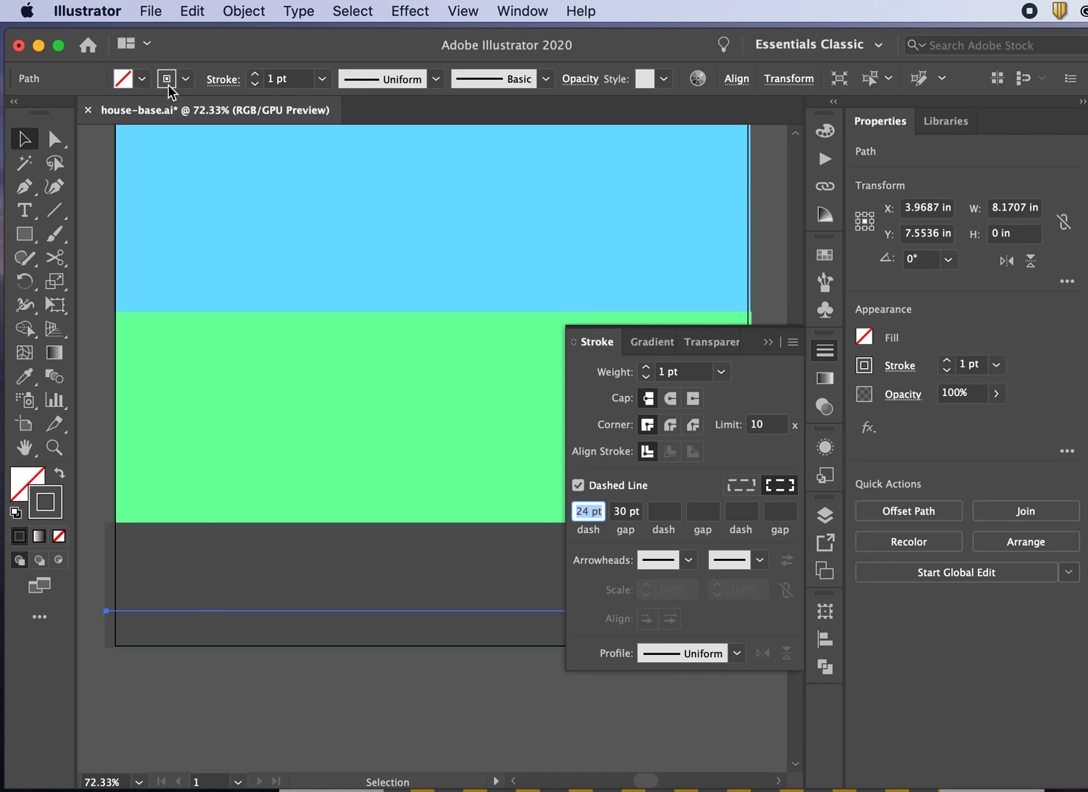
- Colour the dashed road line light orange and set its stroke weight to 9 pt
left_click(186, 78)
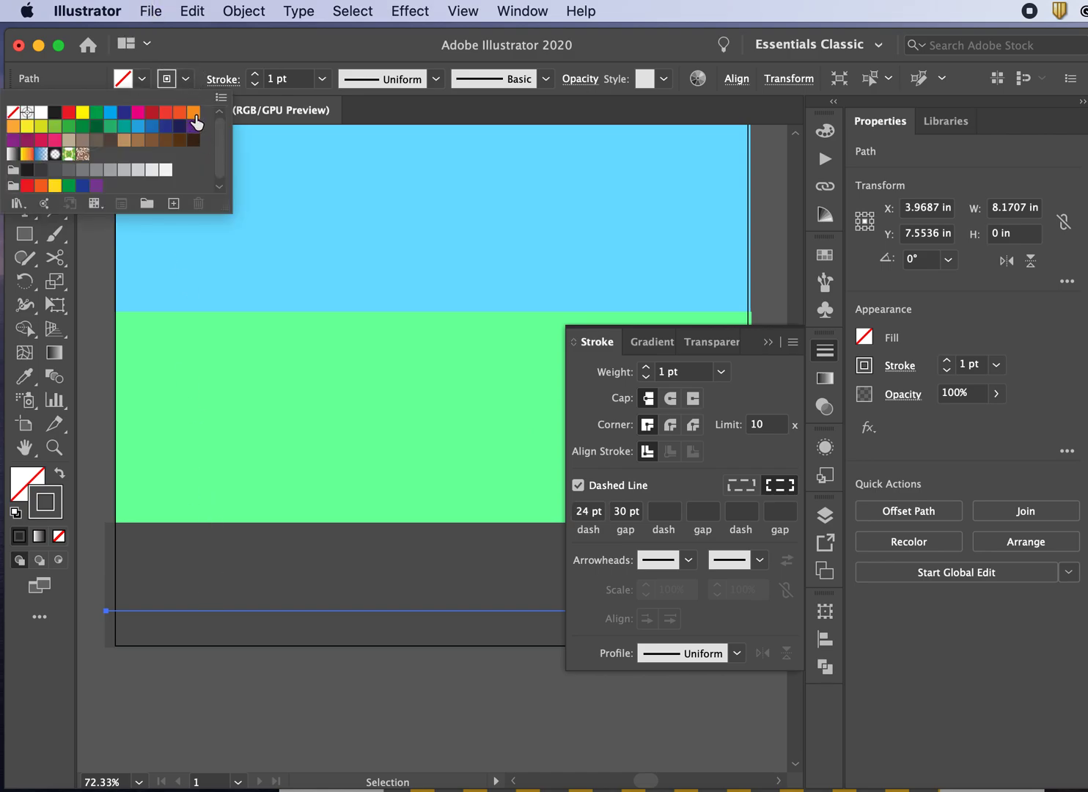
left_click(194, 115)
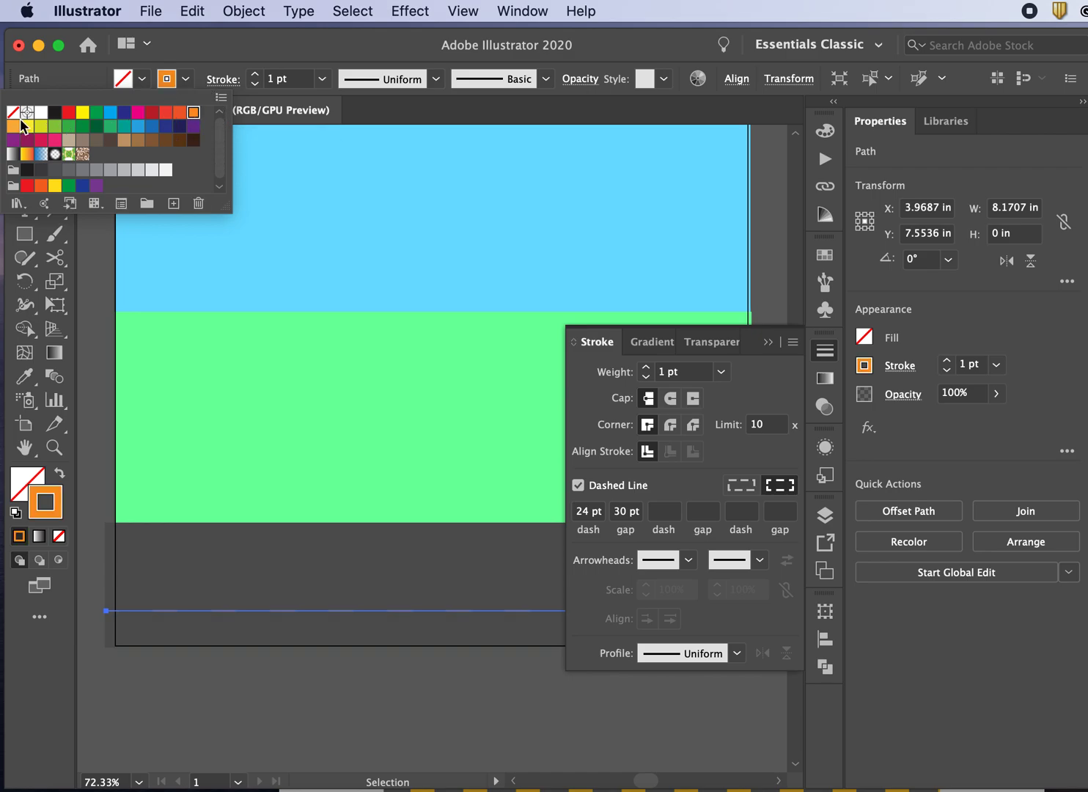
left_click(245, 50)
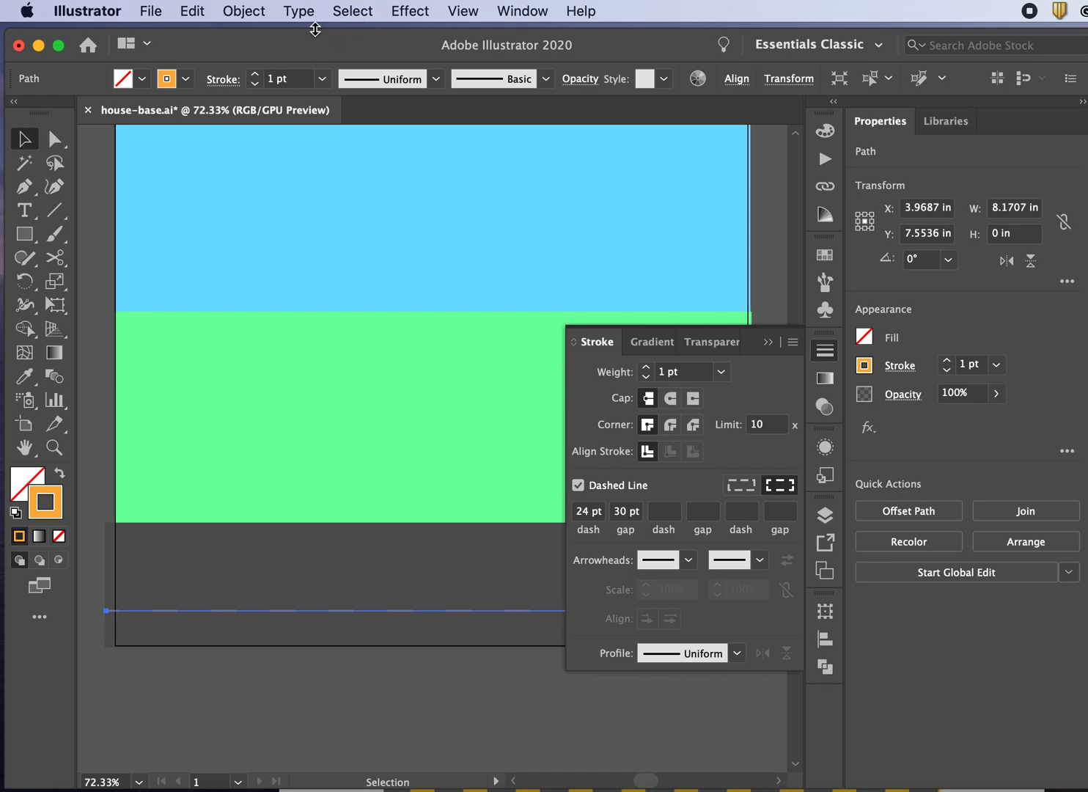
left_click(255, 74)
left_click(255, 74)
left_click(254, 74)
left_click(254, 74)
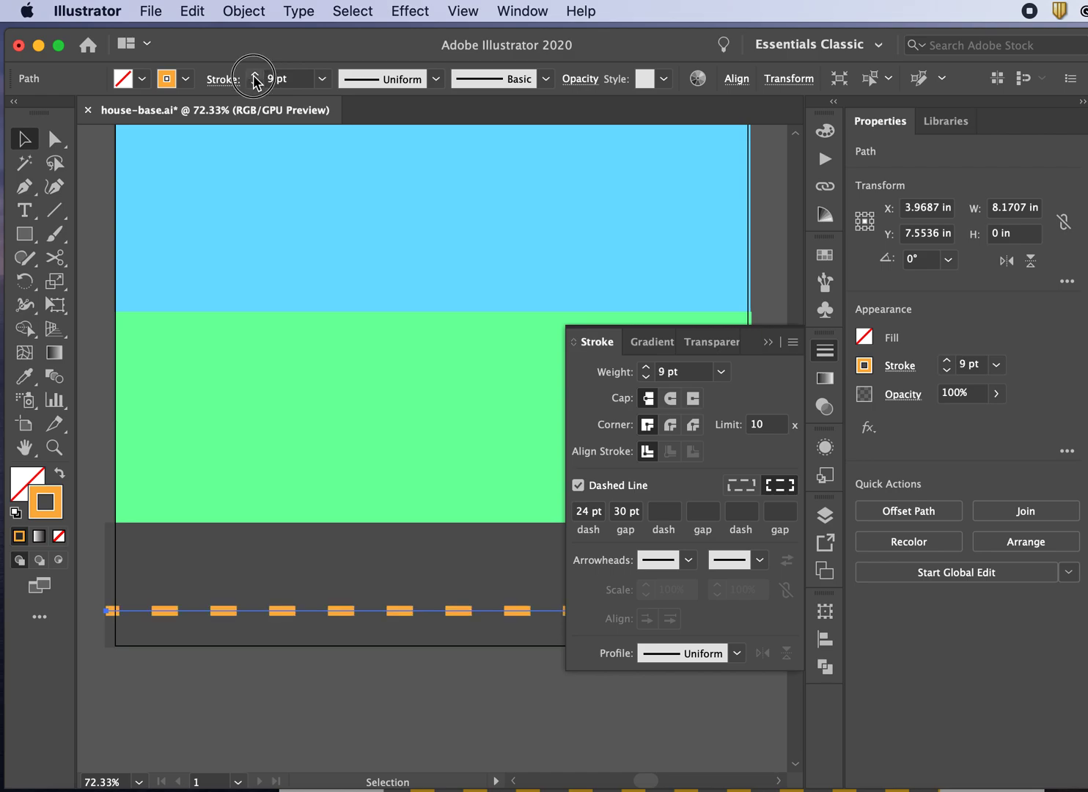
- Set the dashed road line's stroke weight to 14 pt
left_click(254, 74)
left_click(254, 74)
left_click(255, 74)
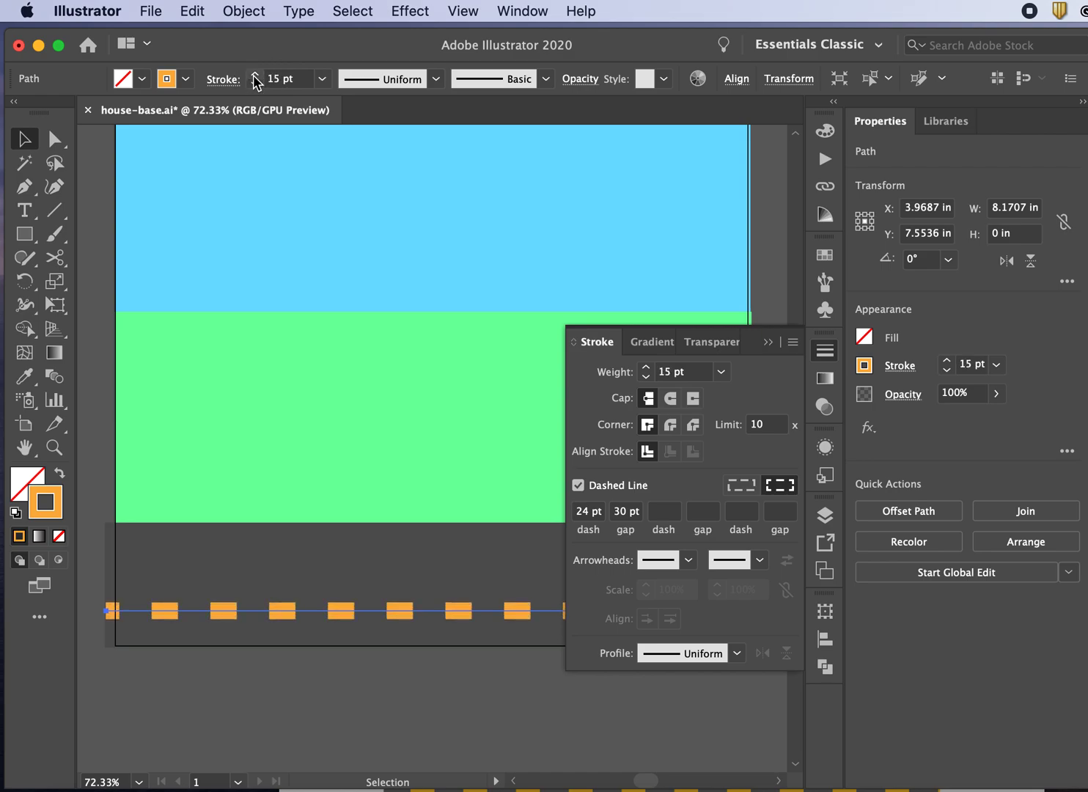
left_click(254, 83)
- Set the road line's dash length to 30 pt and gap to 25 pt, and deselect the line
left_click(583, 511)
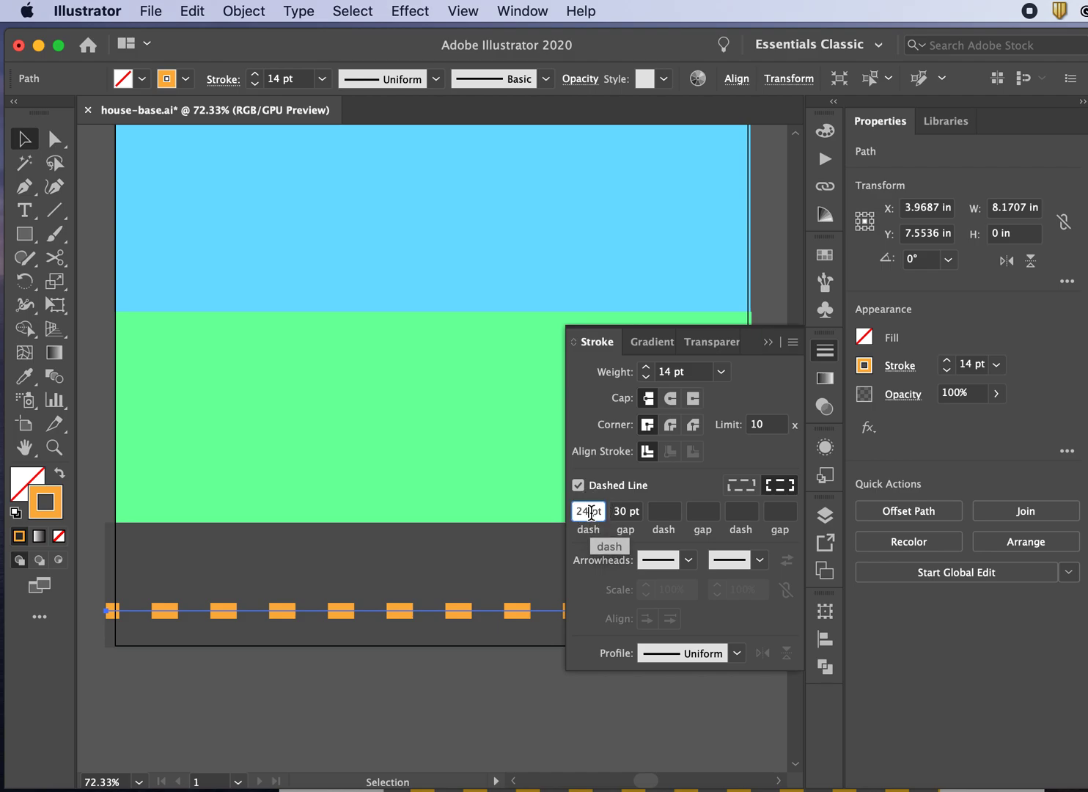
left_click_drag(582, 512, 573, 513)
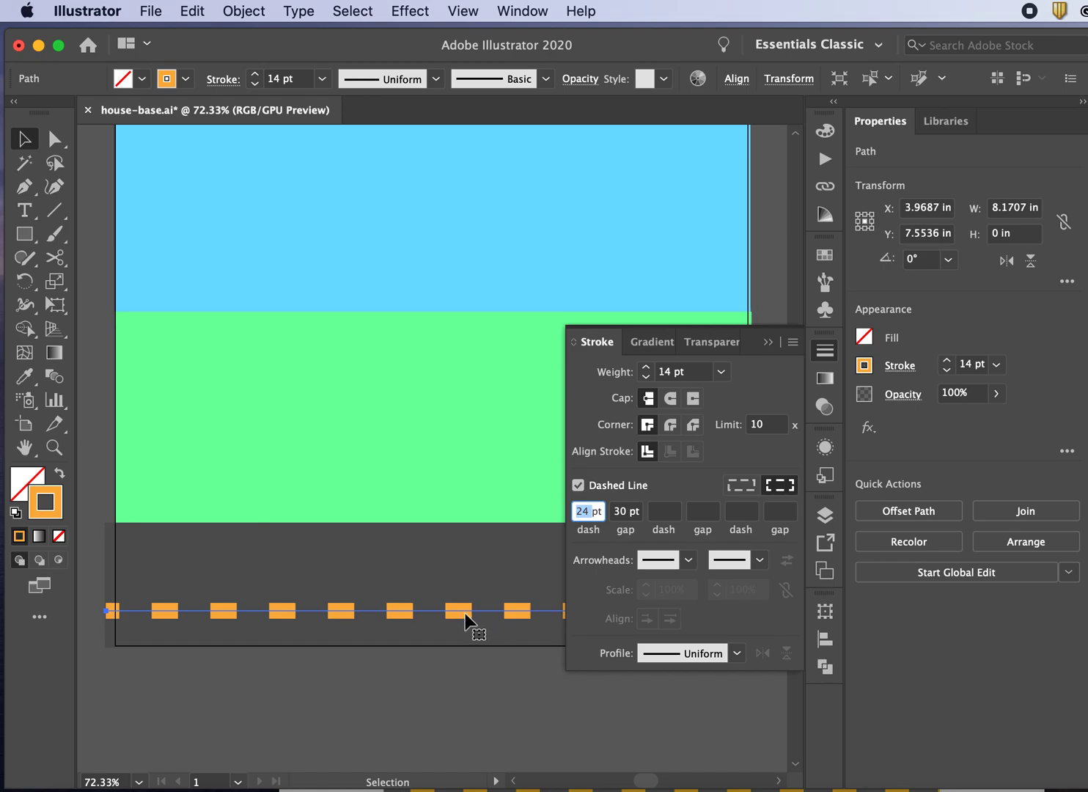
left_click(576, 514)
left_click_drag(591, 515, 555, 516)
type("30pt")
left_click(637, 516)
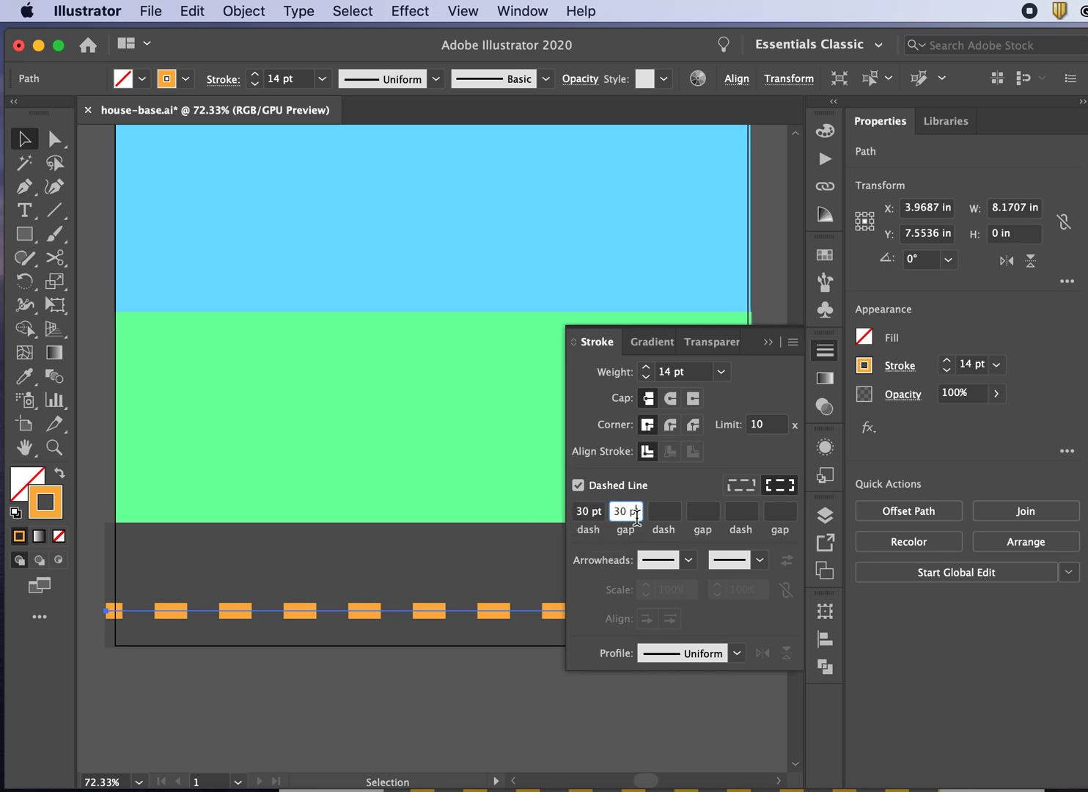
double_click(627, 512)
type("25")
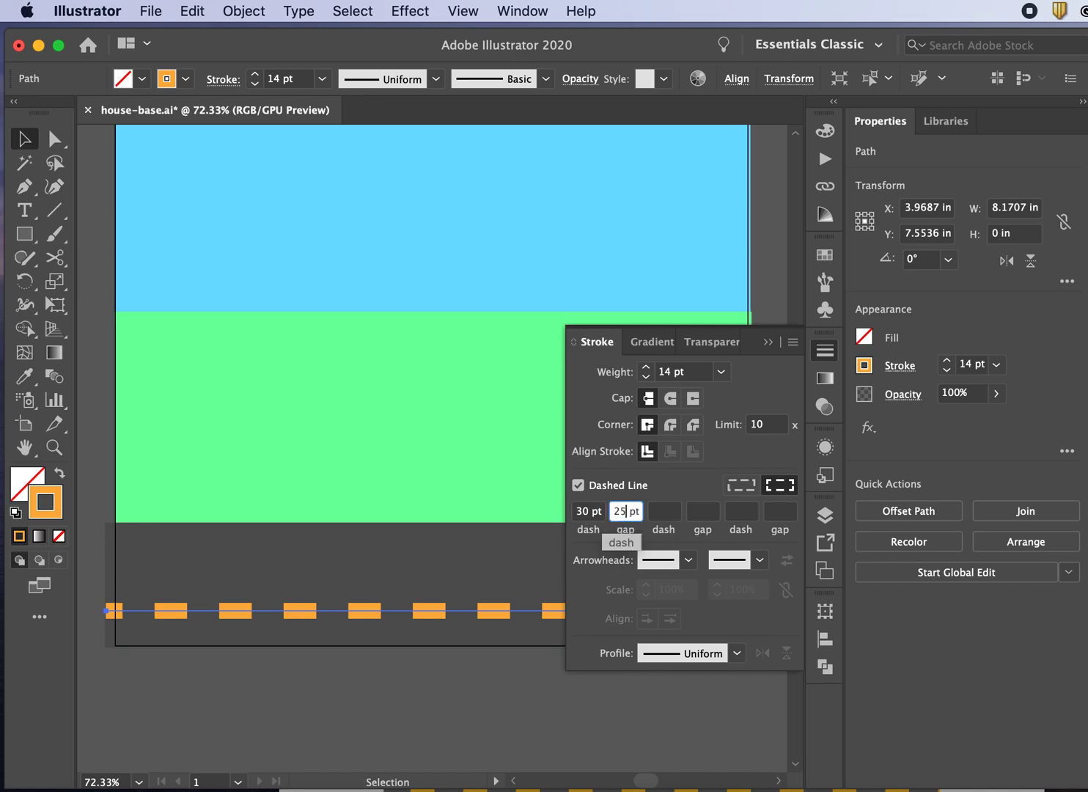
left_click(515, 558)
left_click(432, 668)
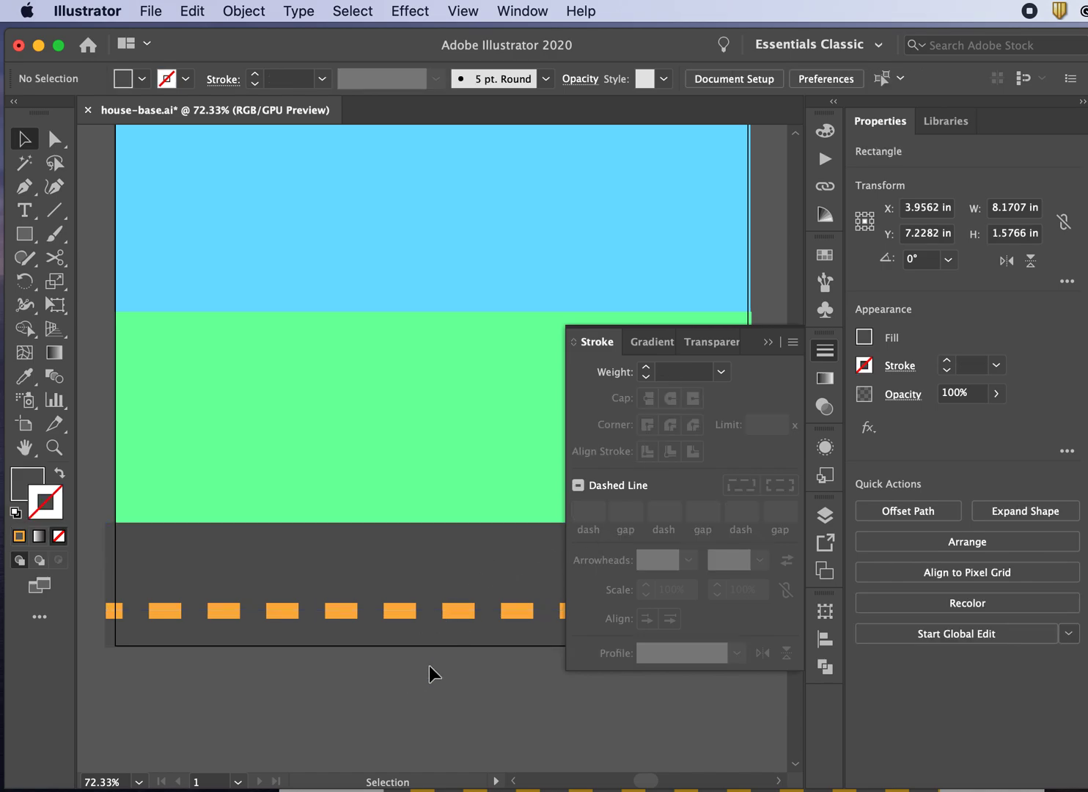
left_click(769, 343)
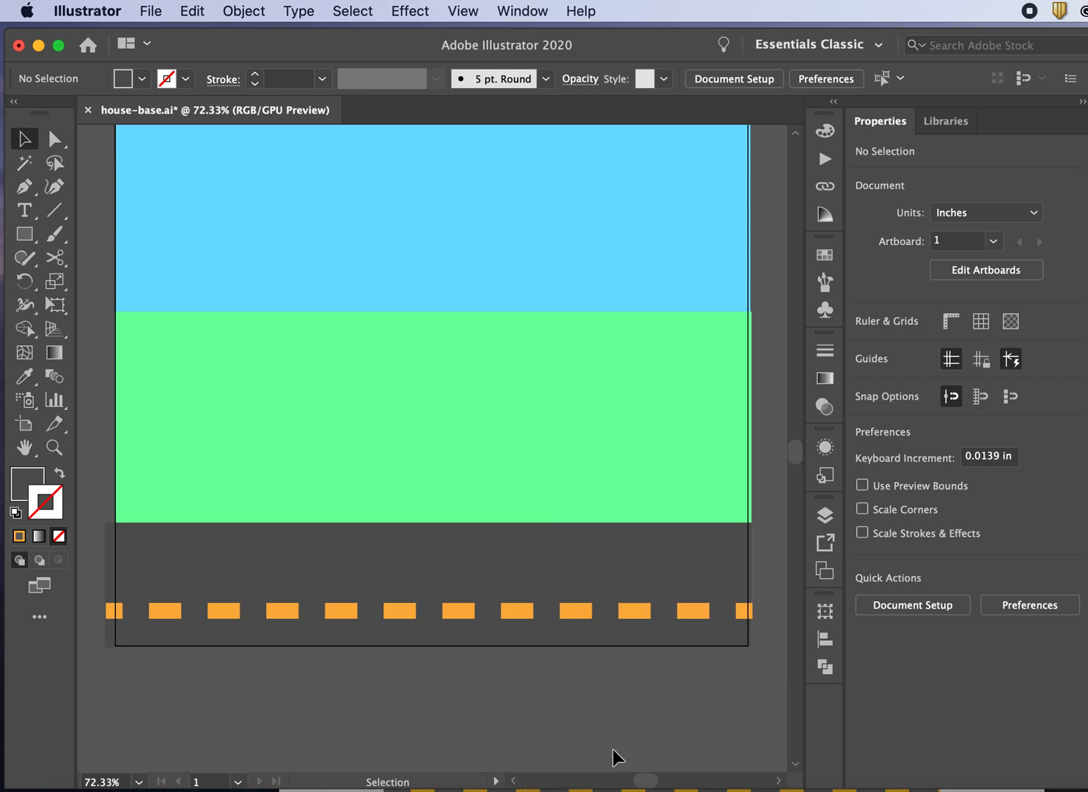
- Draw a straight horizontal line about 8.16 in long across the green ground above the road, at about Y 5.86 in
scroll(613, 750, "up", 3)
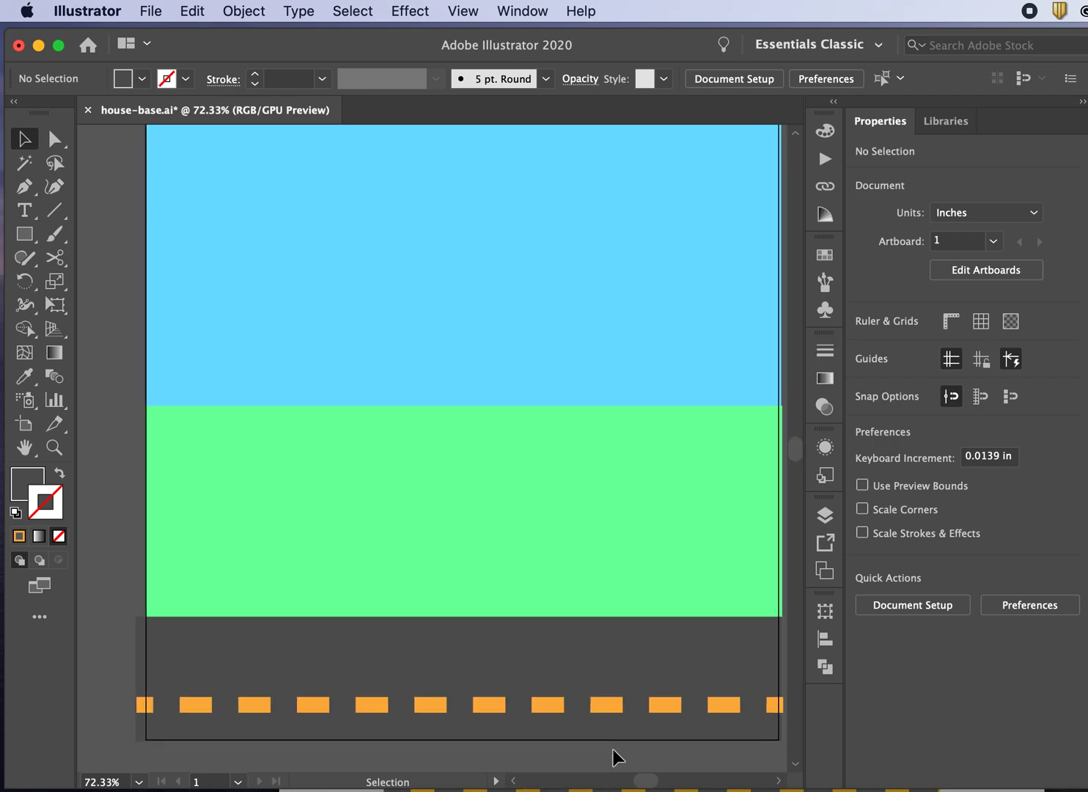
scroll(613, 750, "up", 1)
scroll(613, 750, "right", 1)
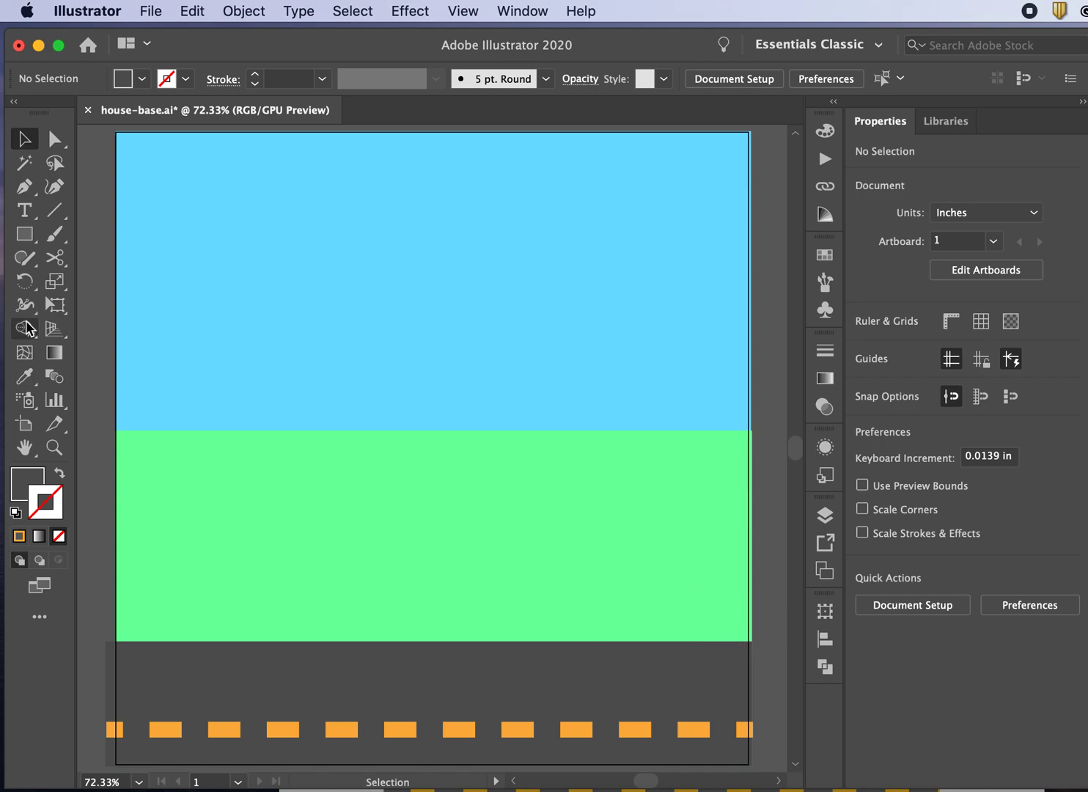
left_click(54, 210)
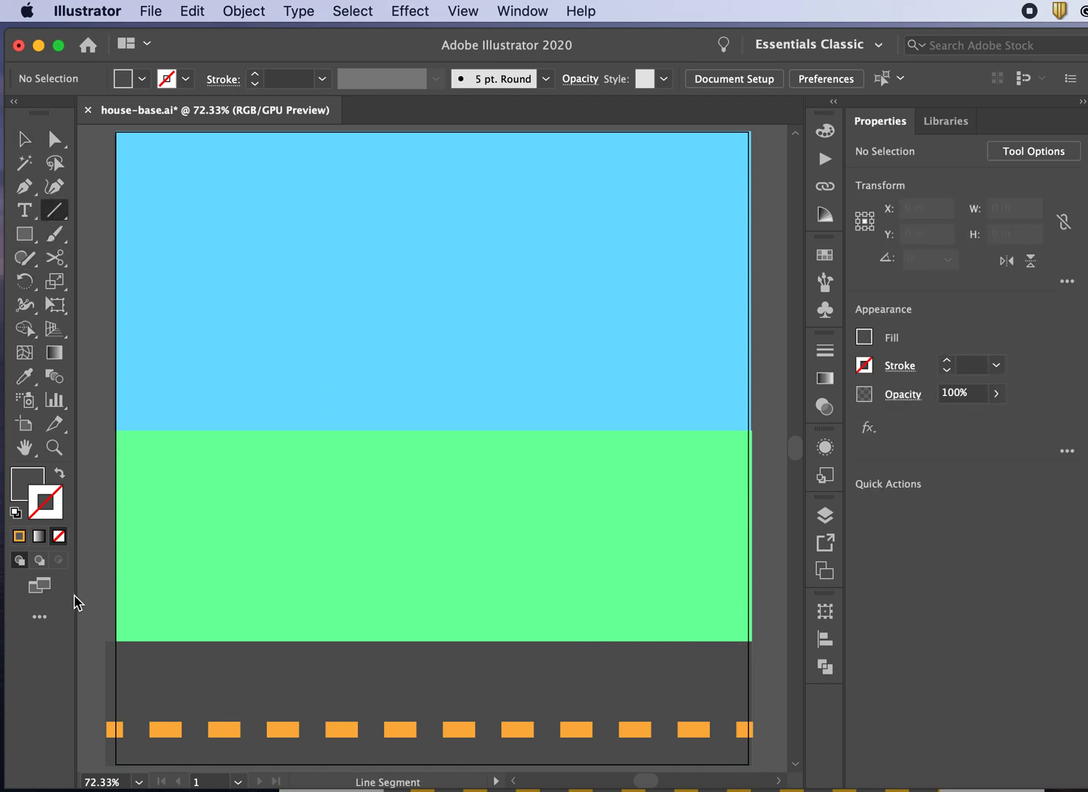
left_click(111, 587)
left_click(423, 467)
left_click_drag(107, 596, 753, 596)
- Give the line on the green ground a grey stroke and set its weight to 42 pt
left_click(186, 79)
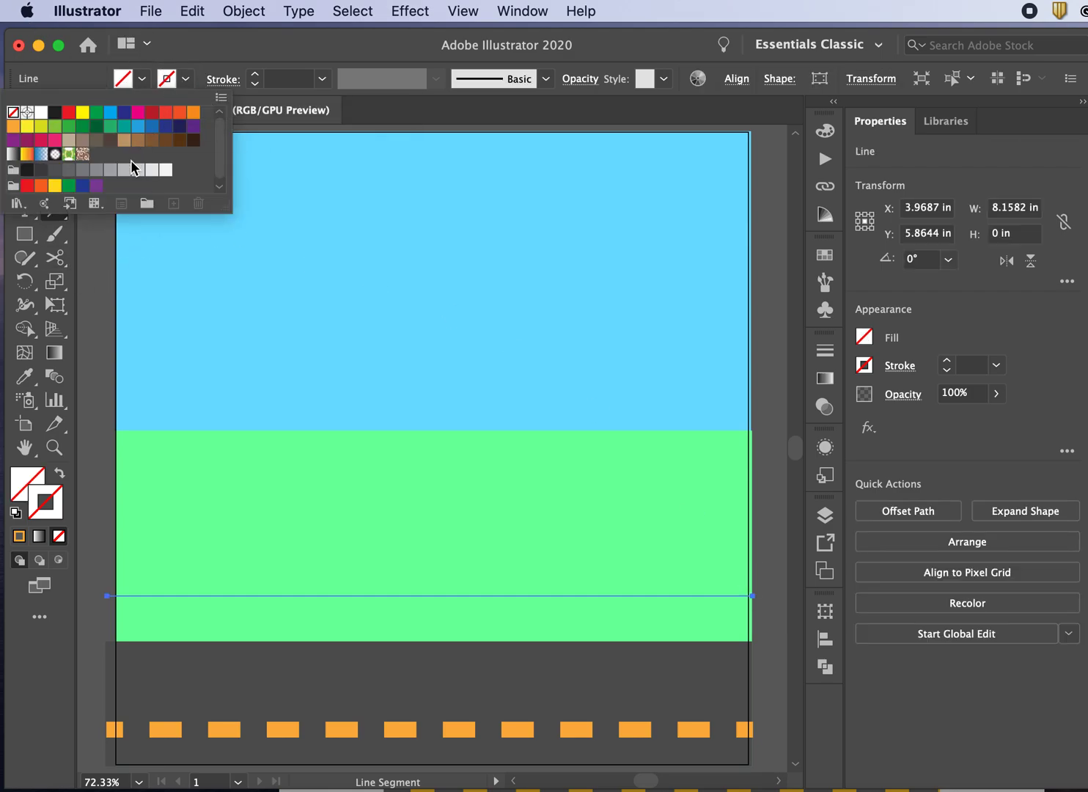
left_click(131, 171)
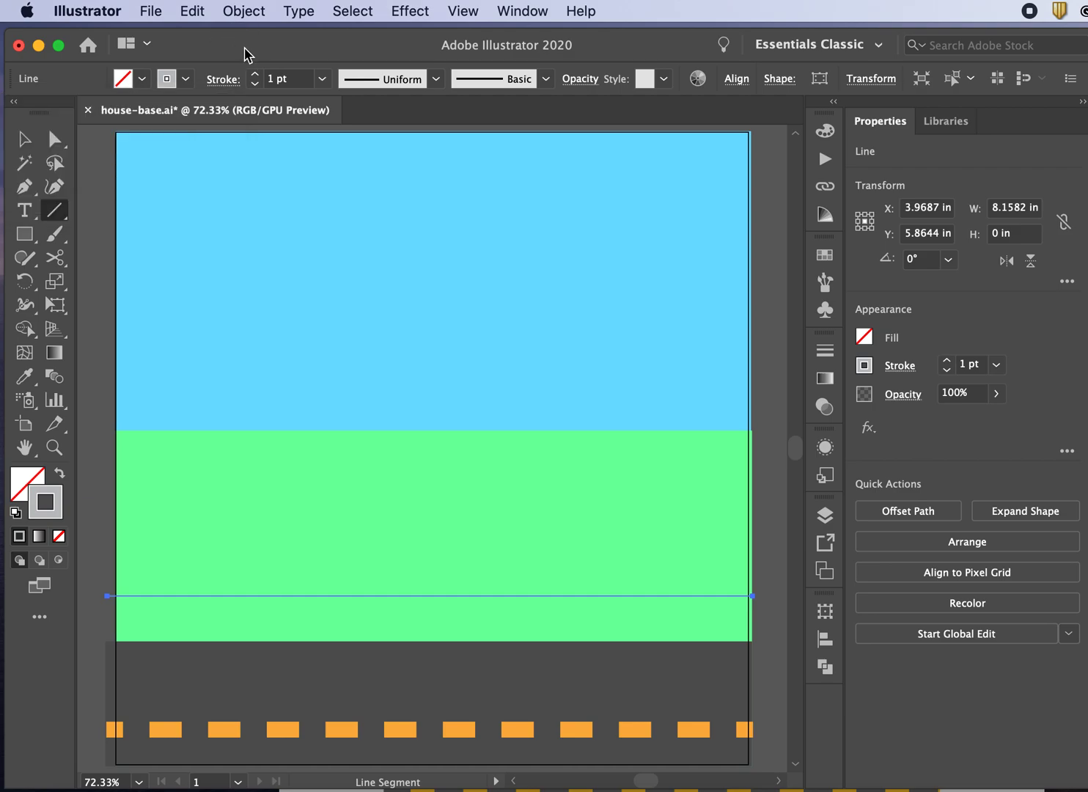
left_click(255, 73)
left_click(254, 74)
left_click(254, 74)
left_click(254, 74)
left_click(254, 74)
left_click(255, 76)
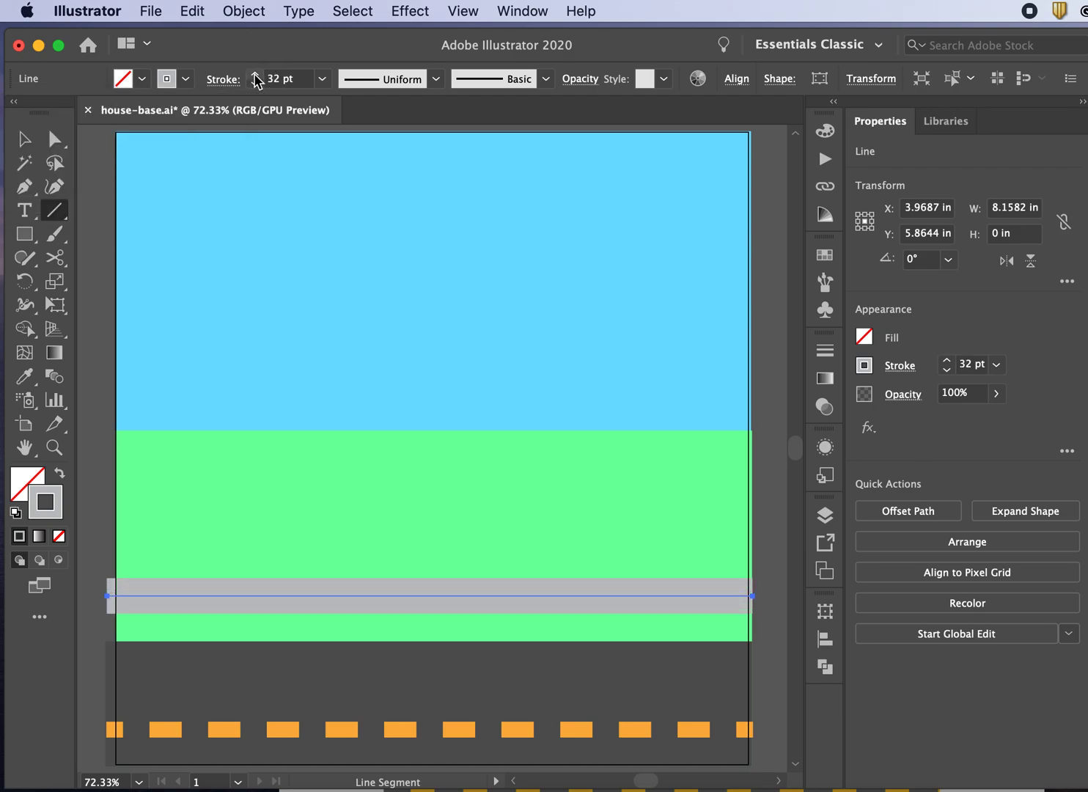
left_click(254, 74)
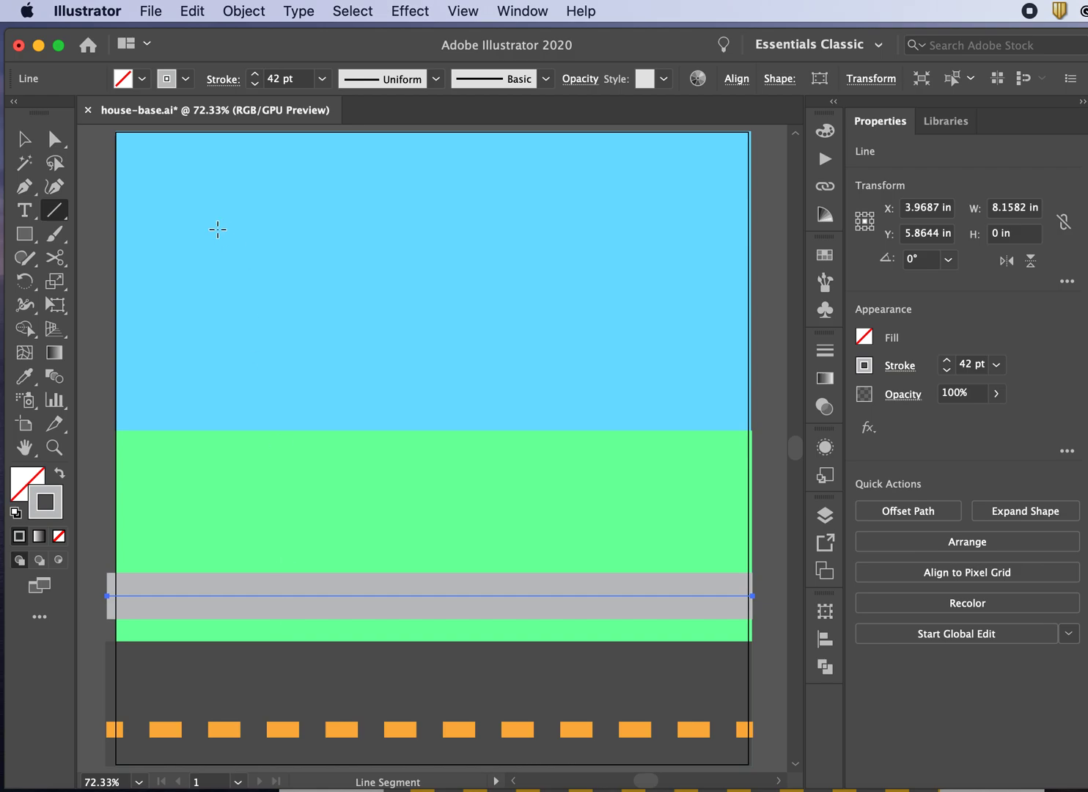
- Lighten the thick sidewalk line's stroke to a very pale grey swatch and deselect it
left_click(185, 78)
left_click(139, 170)
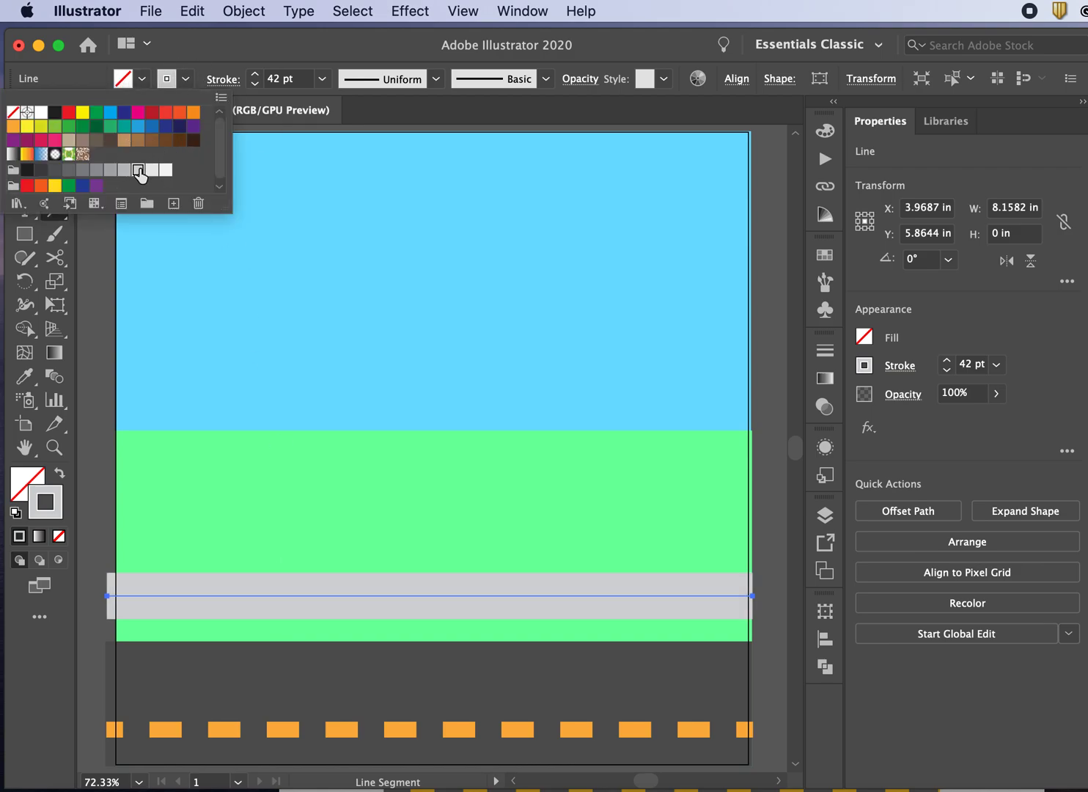
left_click(152, 171)
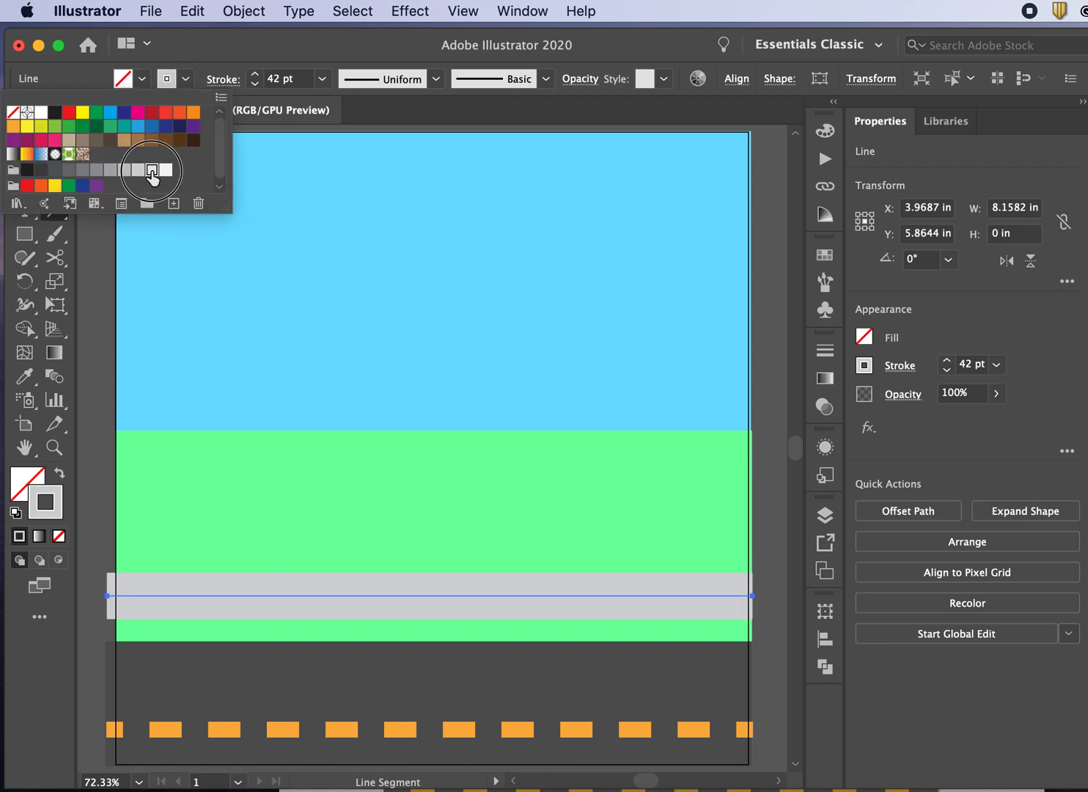
left_click(248, 43)
left_click(24, 139)
left_click(105, 301)
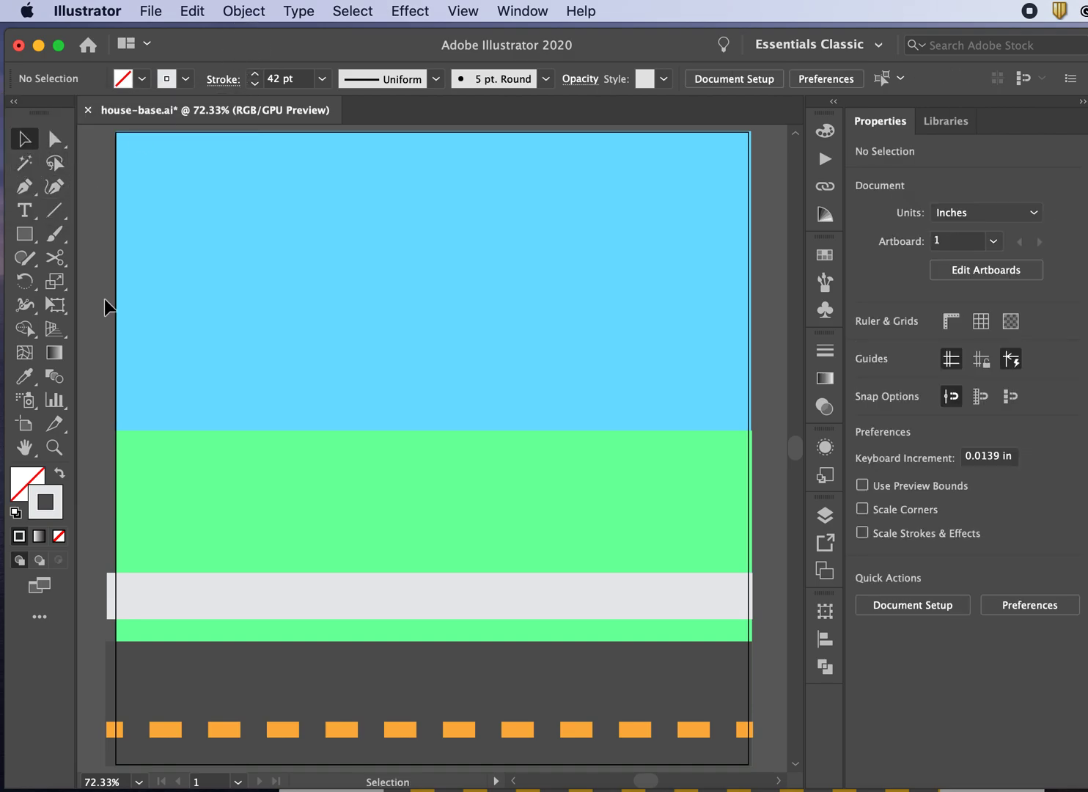
- Change the green ground rectangle's fill to the darker green 48d874 and deselect it
left_click(260, 550)
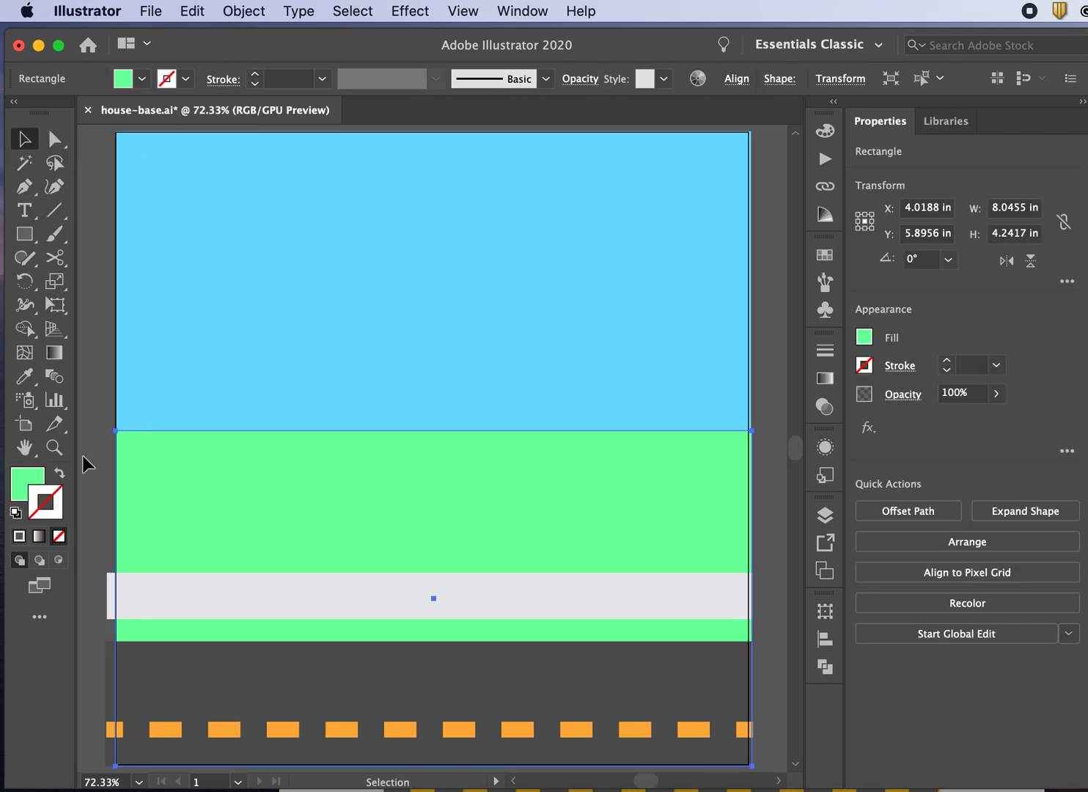
double_click(26, 483)
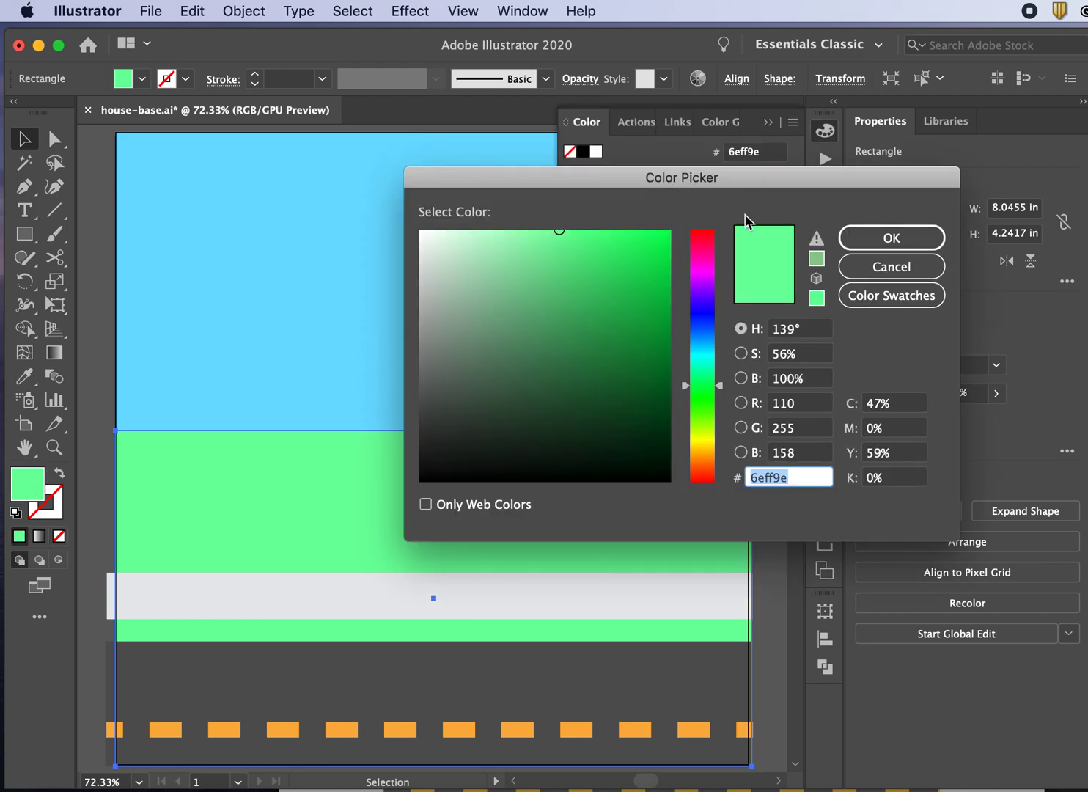
left_click_drag(559, 231, 588, 267)
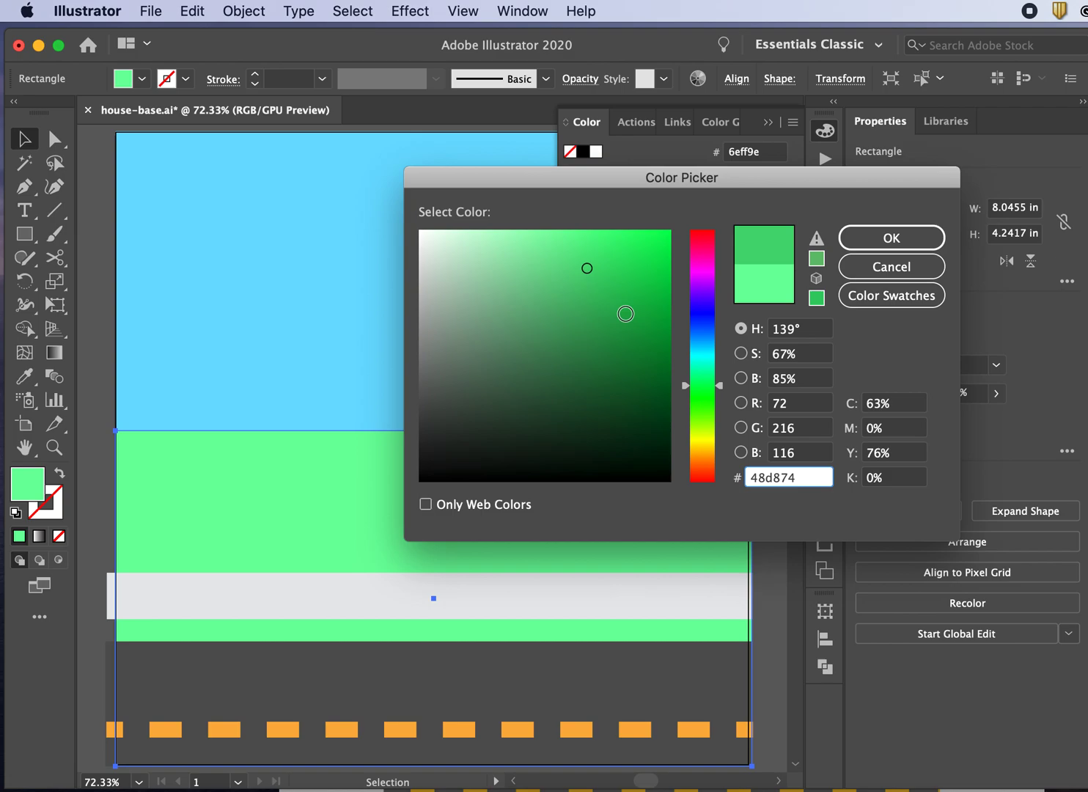
left_click(892, 237)
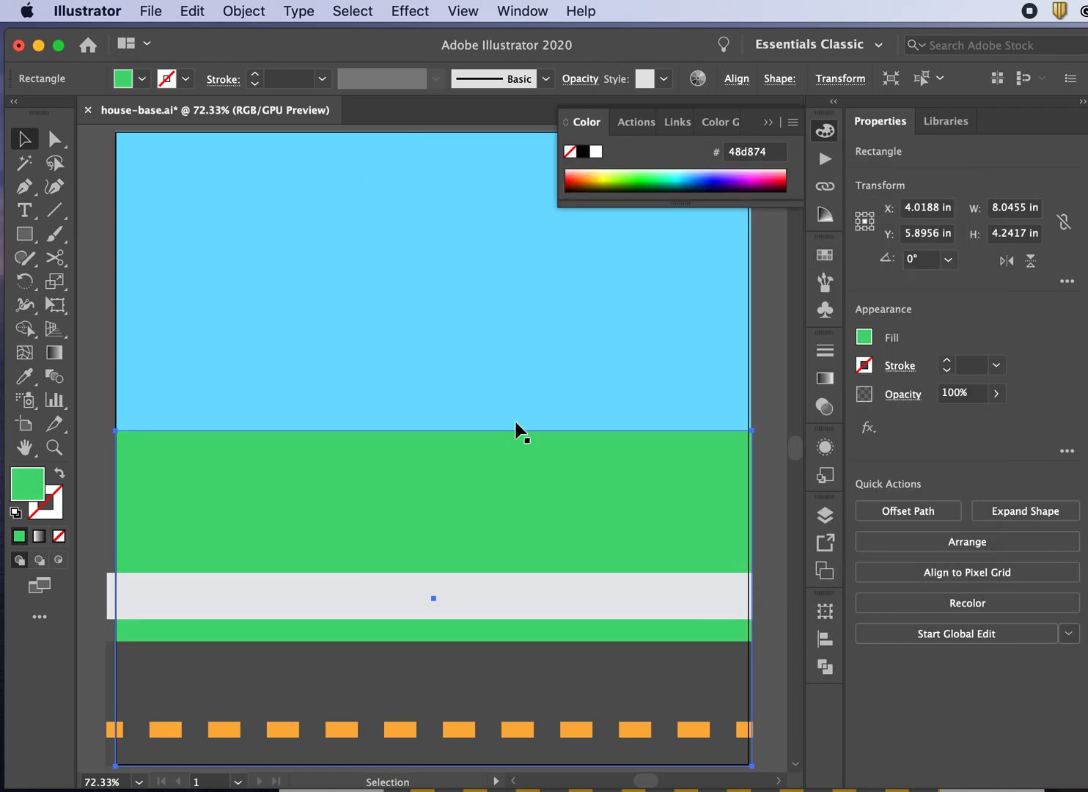
left_click(110, 348)
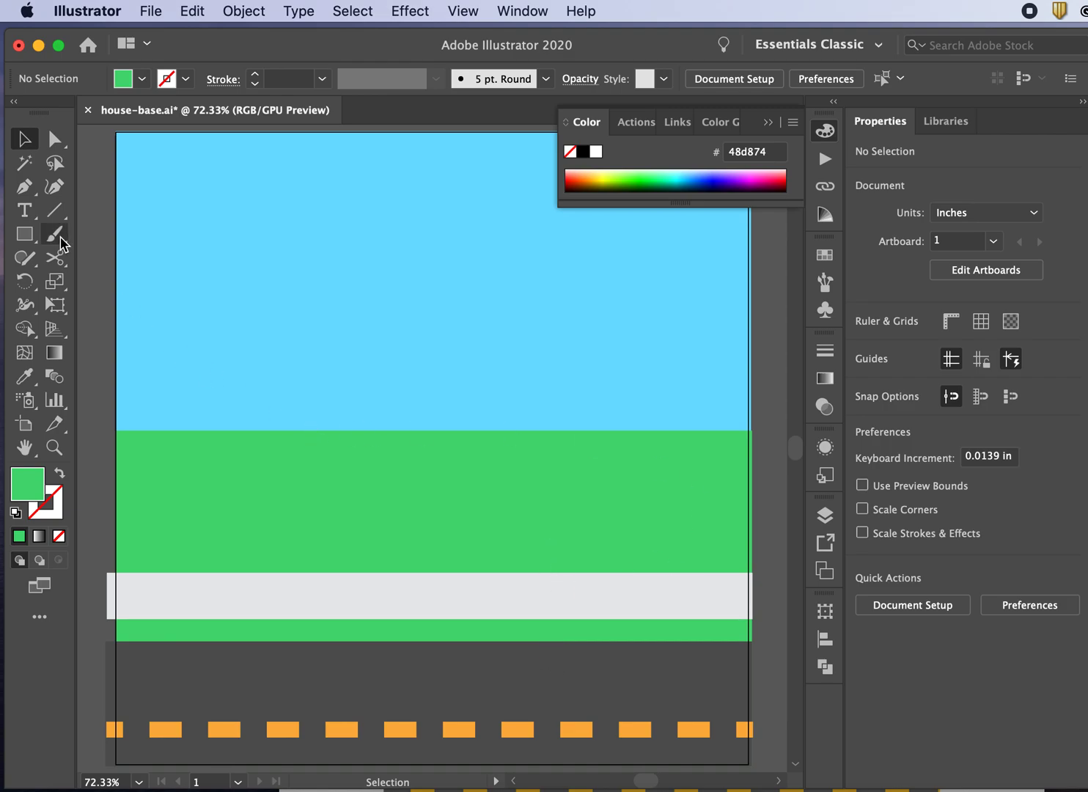
- Draw a house body rectangle about 2.62 x 1.60 in and centre it at about X 4.03 in, Y 3.27 in over the horizon
left_click(25, 234)
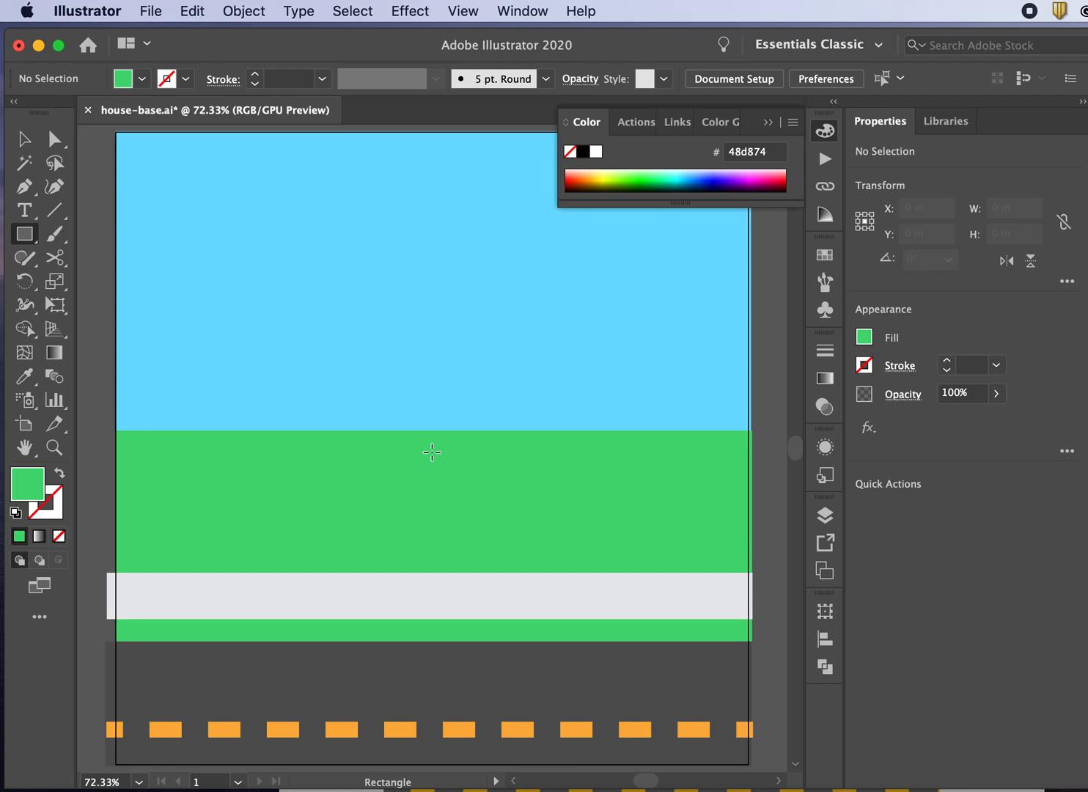
left_click_drag(321, 344, 528, 470)
left_click(24, 138)
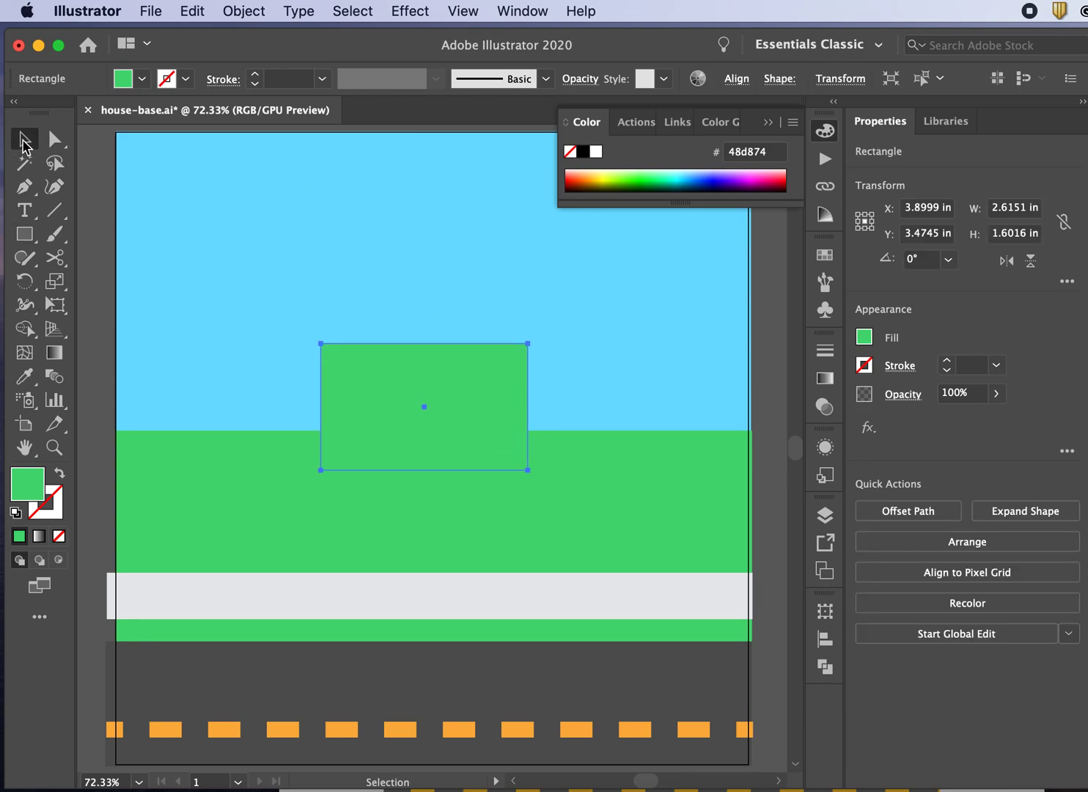
left_click_drag(340, 410, 350, 396)
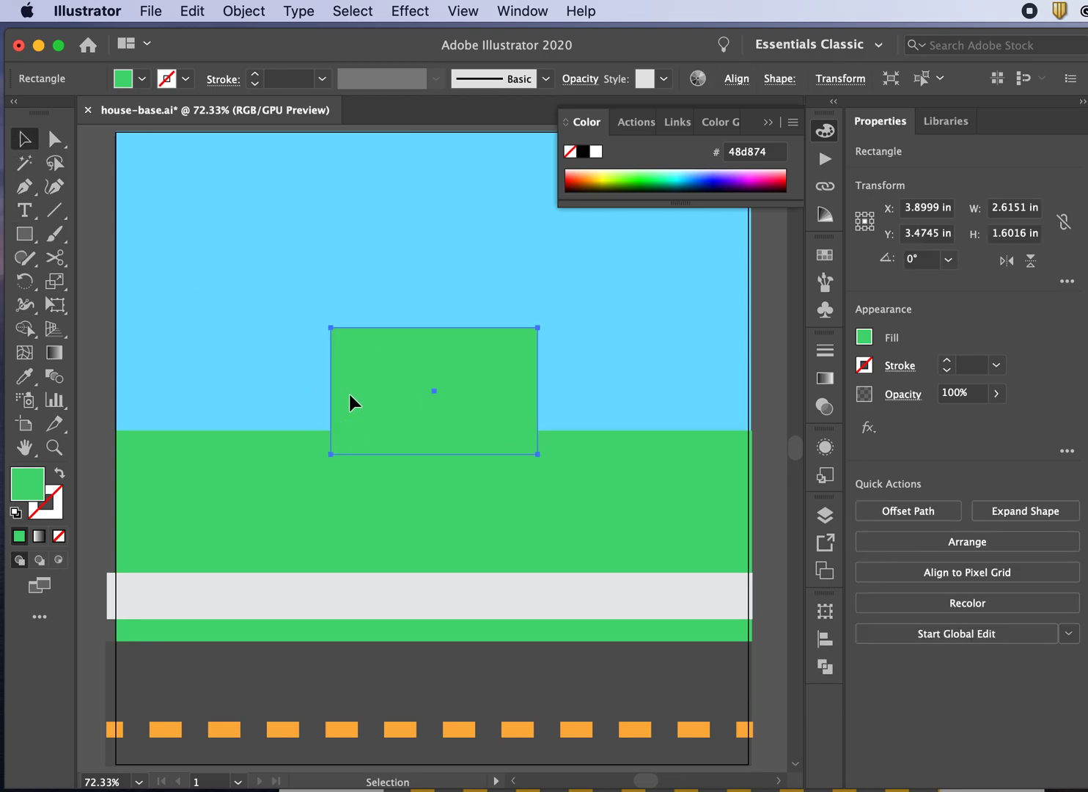
- Recolour the house body rectangle from green to tan f2c999, starting from the light orange swatch, and deselect it
left_click(143, 79)
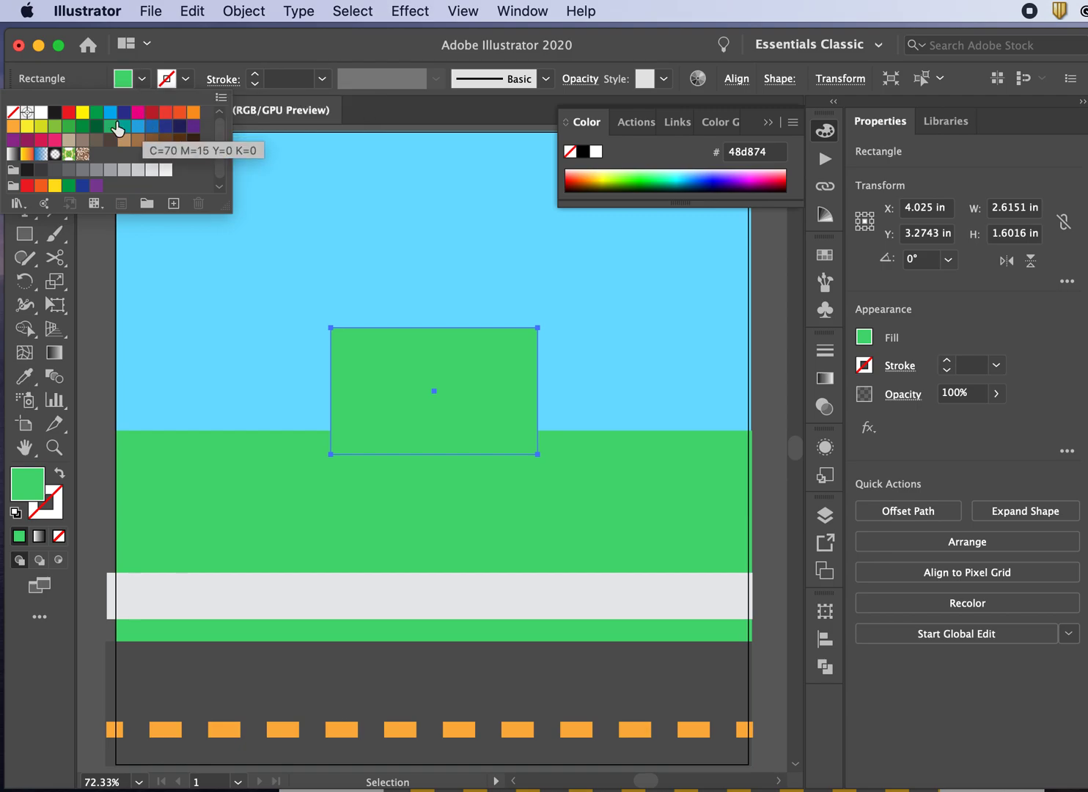
left_click(13, 126)
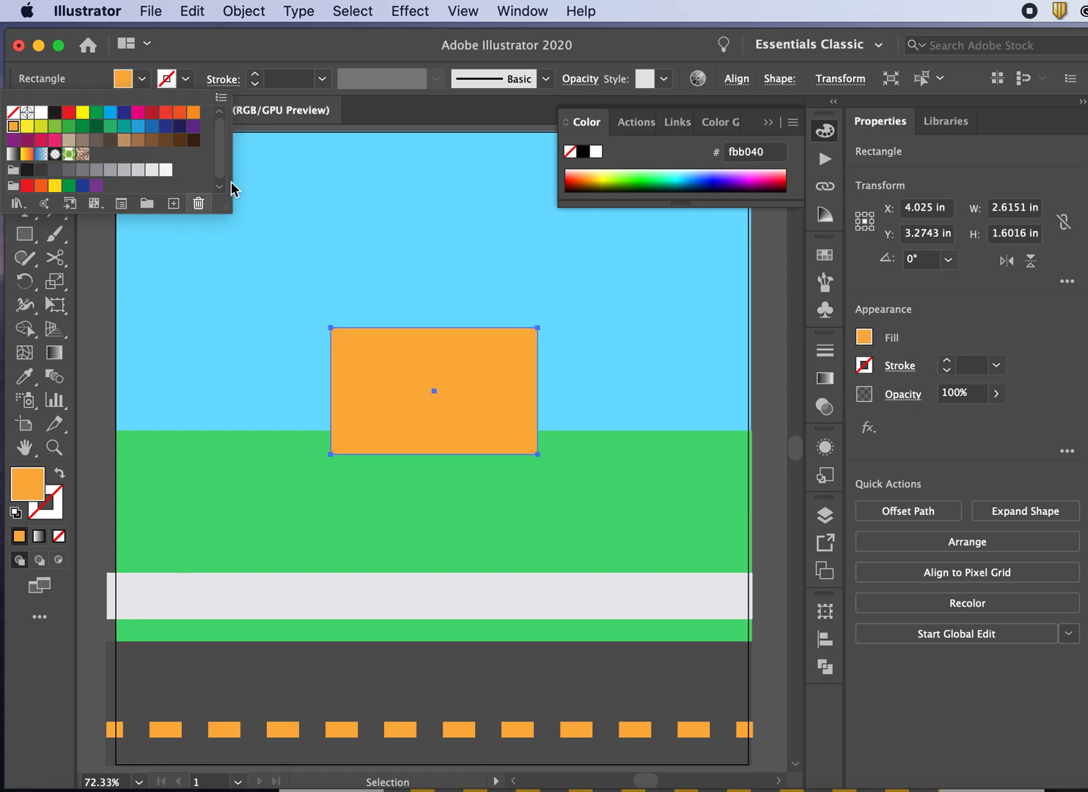
left_click(301, 59)
double_click(22, 485)
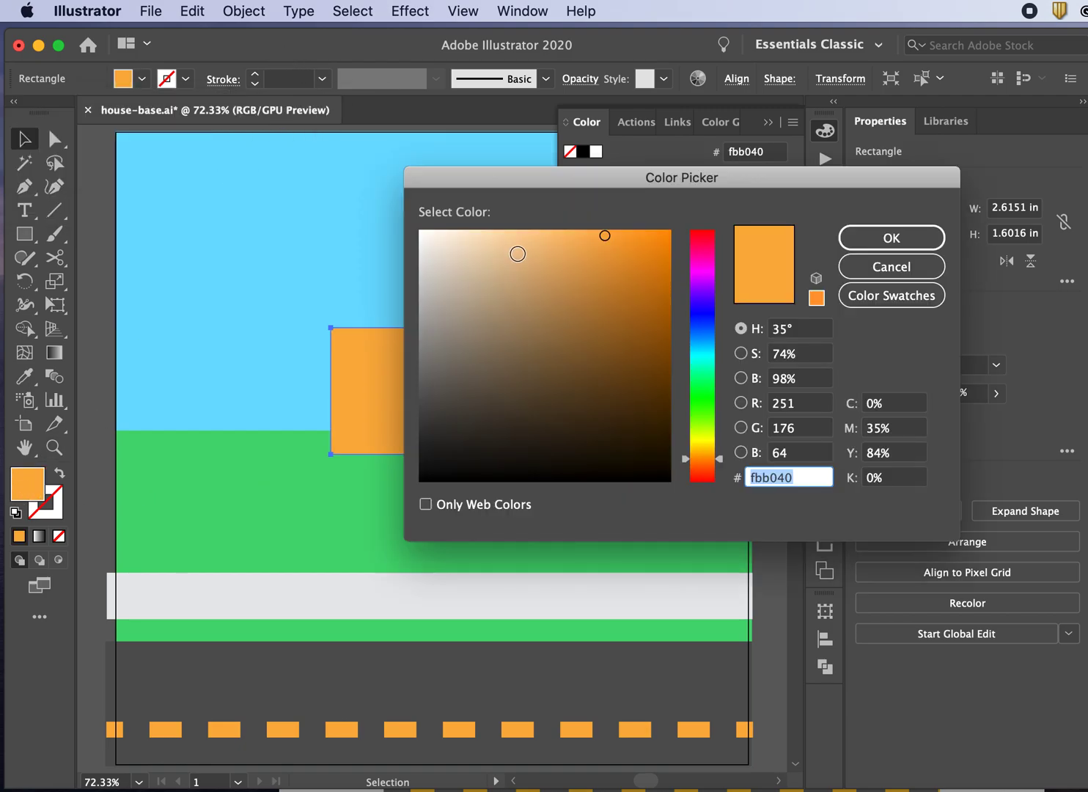
mouse_move(514, 233)
left_mouse_down()
mouse_move(471, 231)
mouse_move(484, 233)
left_mouse_up()
left_click(877, 237)
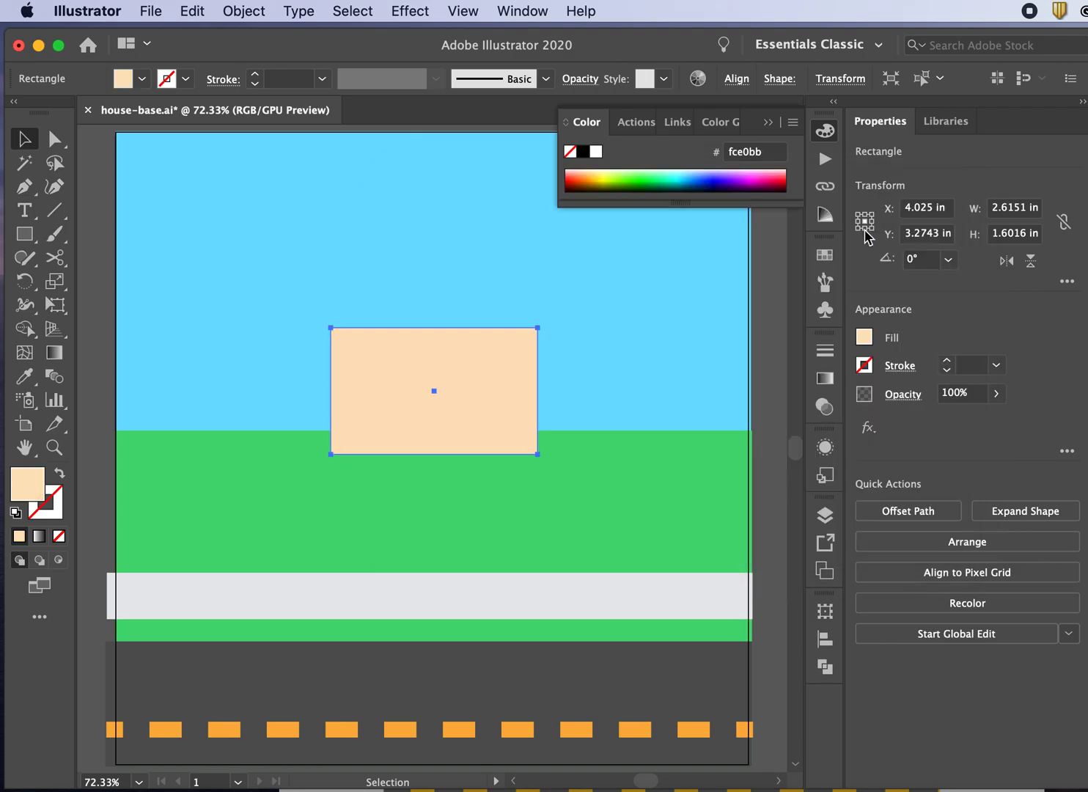
double_click(27, 496)
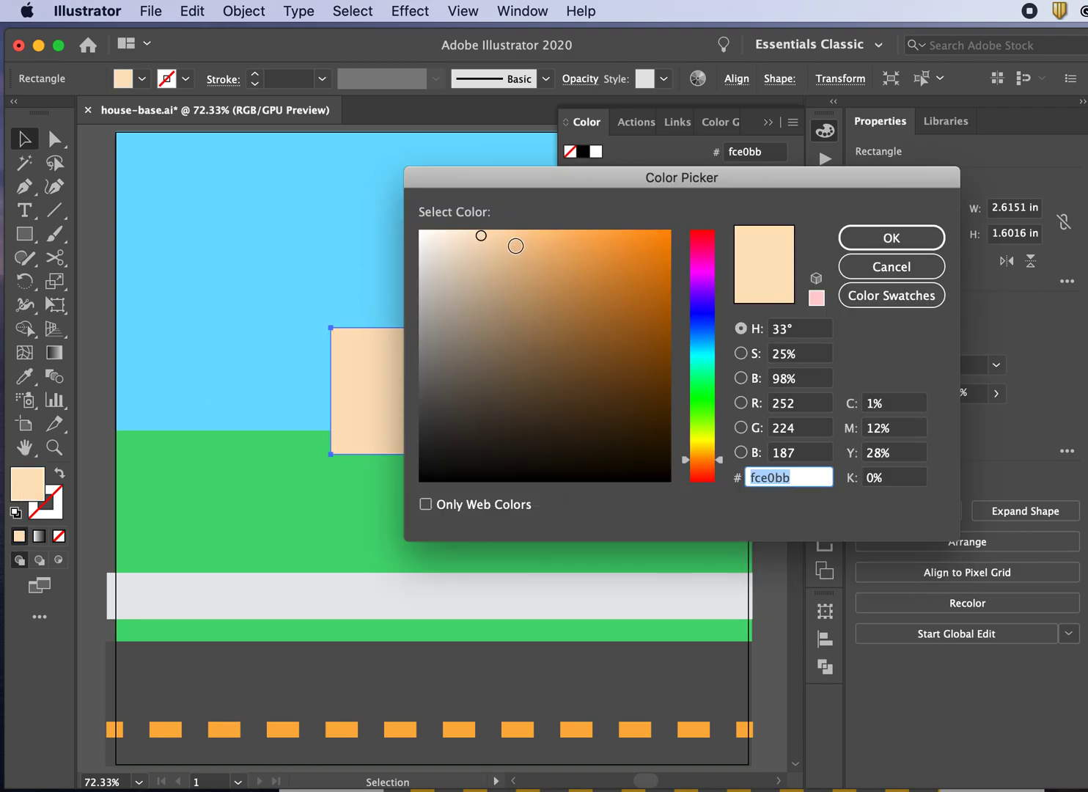
left_click_drag(503, 236, 512, 242)
left_click(895, 236)
left_click(104, 276)
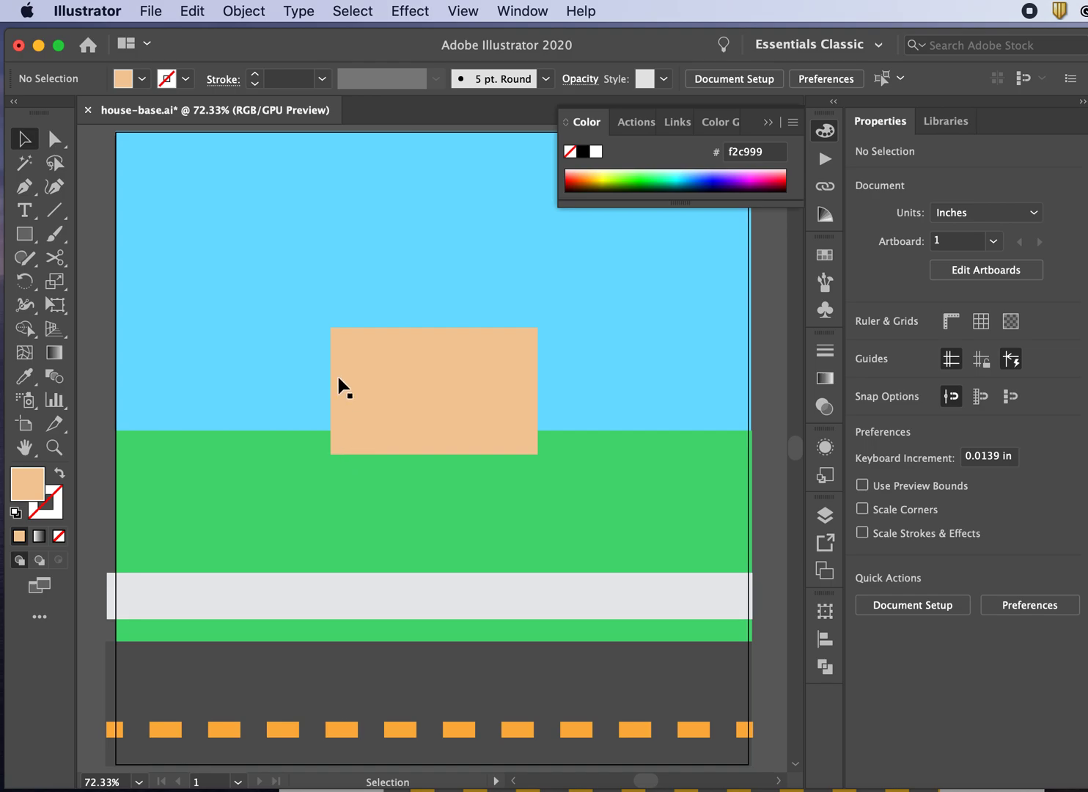
- Draw a roof rectangle about 3.07 x 0.66 in over the top of the house body and fill it with brown b26212
left_click(25, 234)
left_click_drag(314, 285, 556, 337)
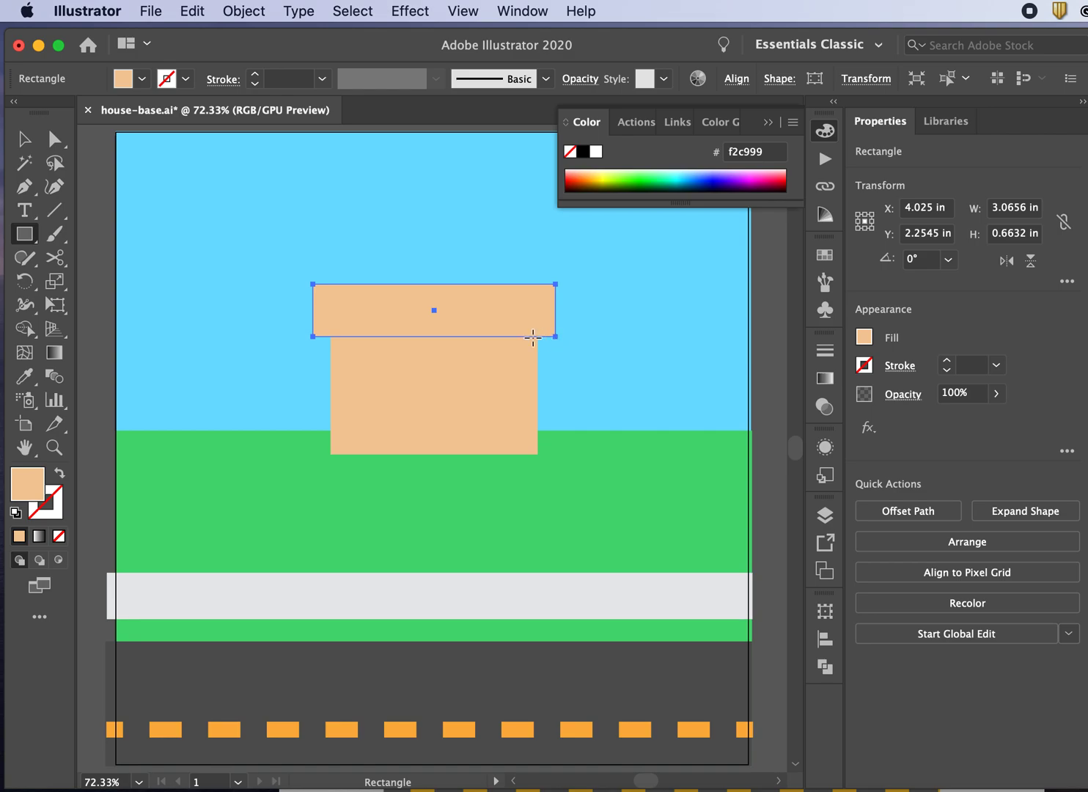
double_click(28, 485)
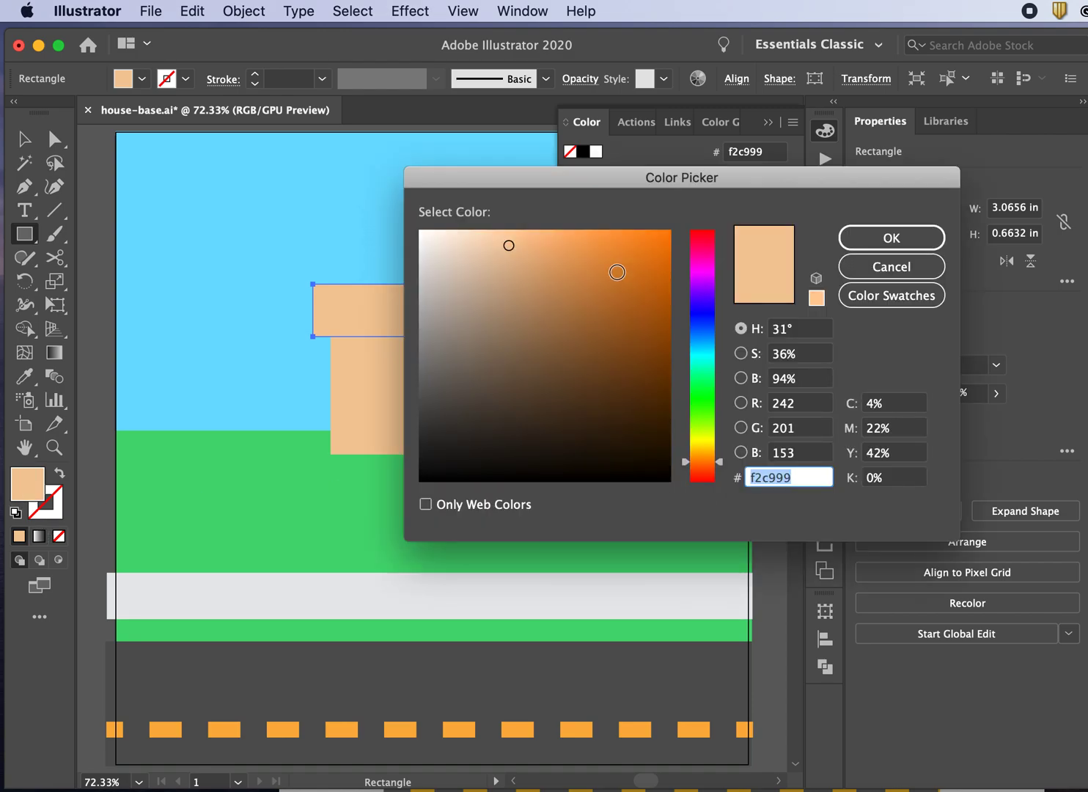
mouse_move(535, 246)
left_mouse_down()
mouse_move(597, 247)
mouse_move(627, 331)
mouse_move(616, 321)
mouse_move(580, 333)
mouse_move(638, 313)
left_mouse_up()
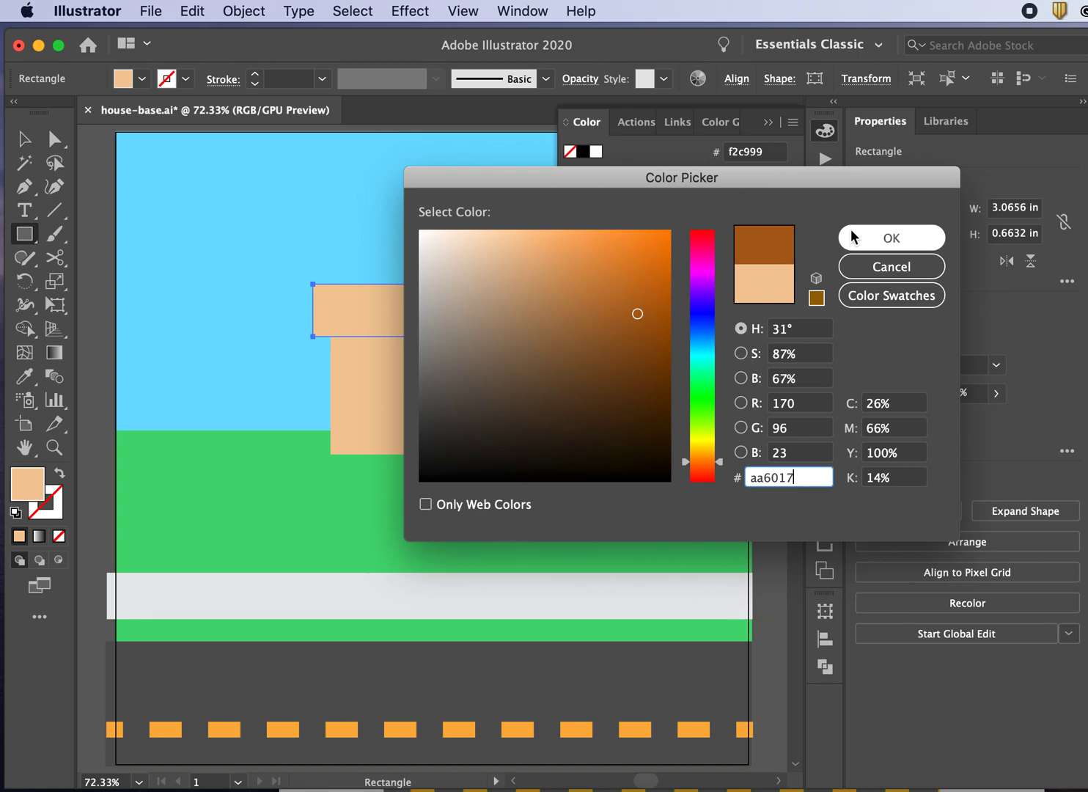
left_click(645, 306)
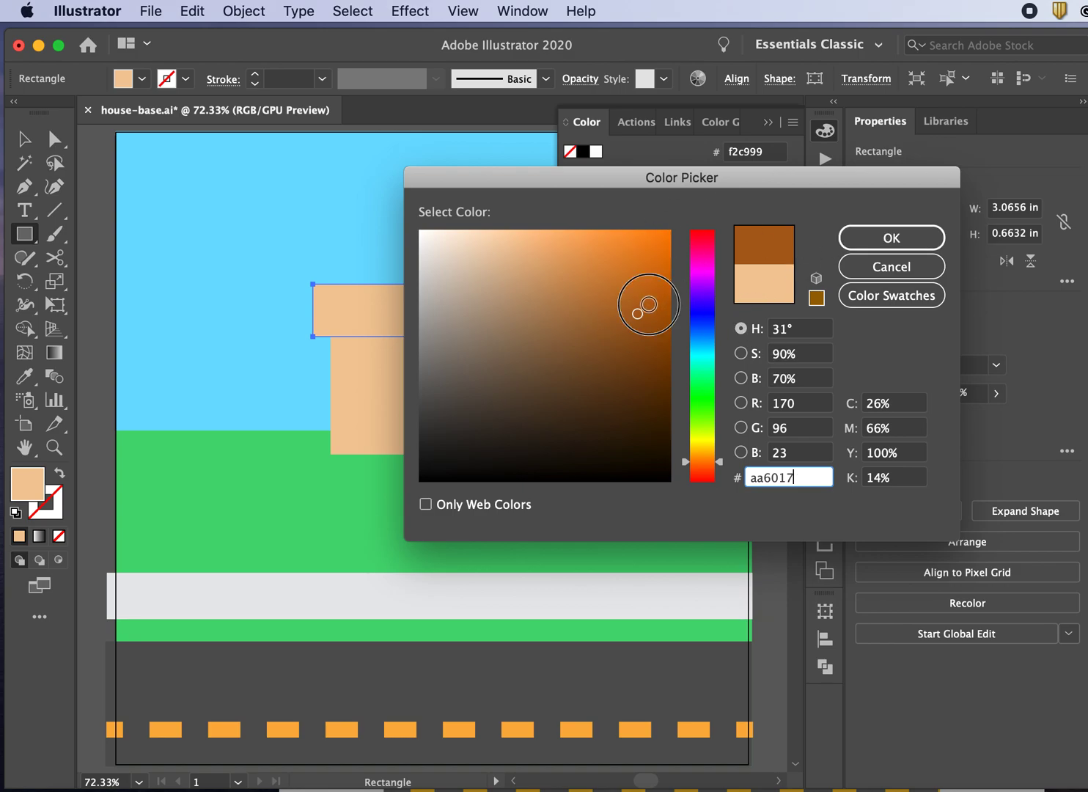
left_click(841, 244)
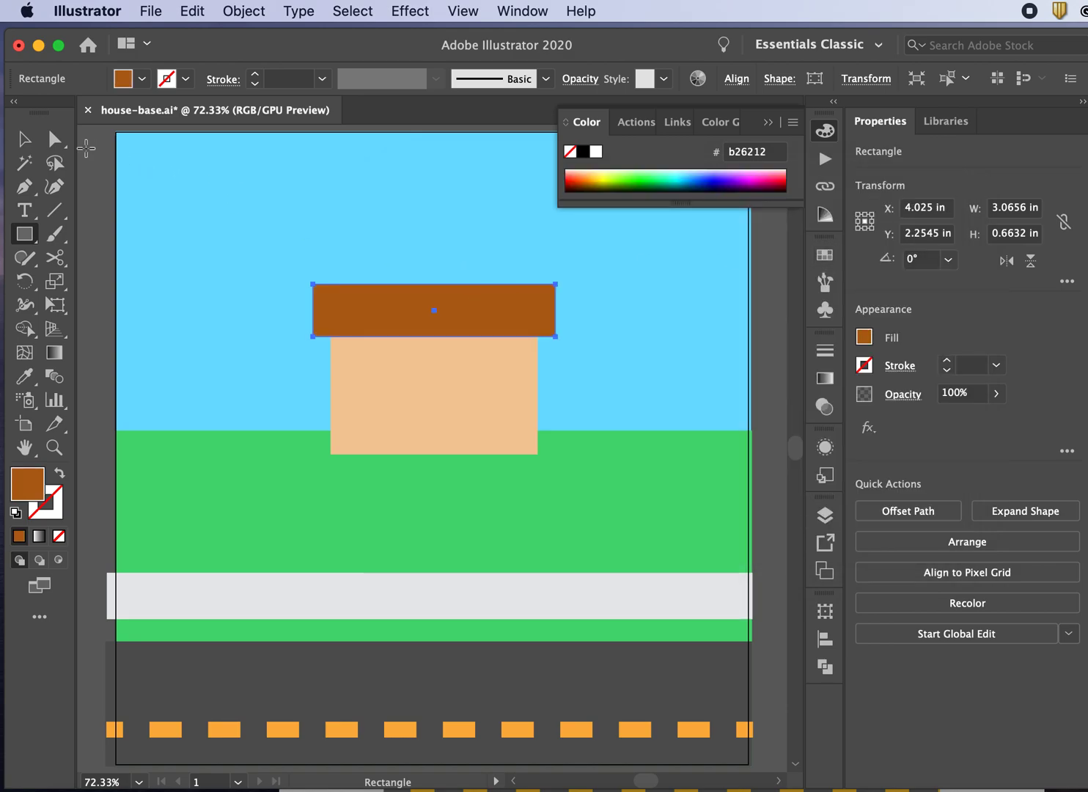
- Taper the roof into a trapezoid by scaling its two top anchor points slightly inward together, and deselect it
left_click(24, 139)
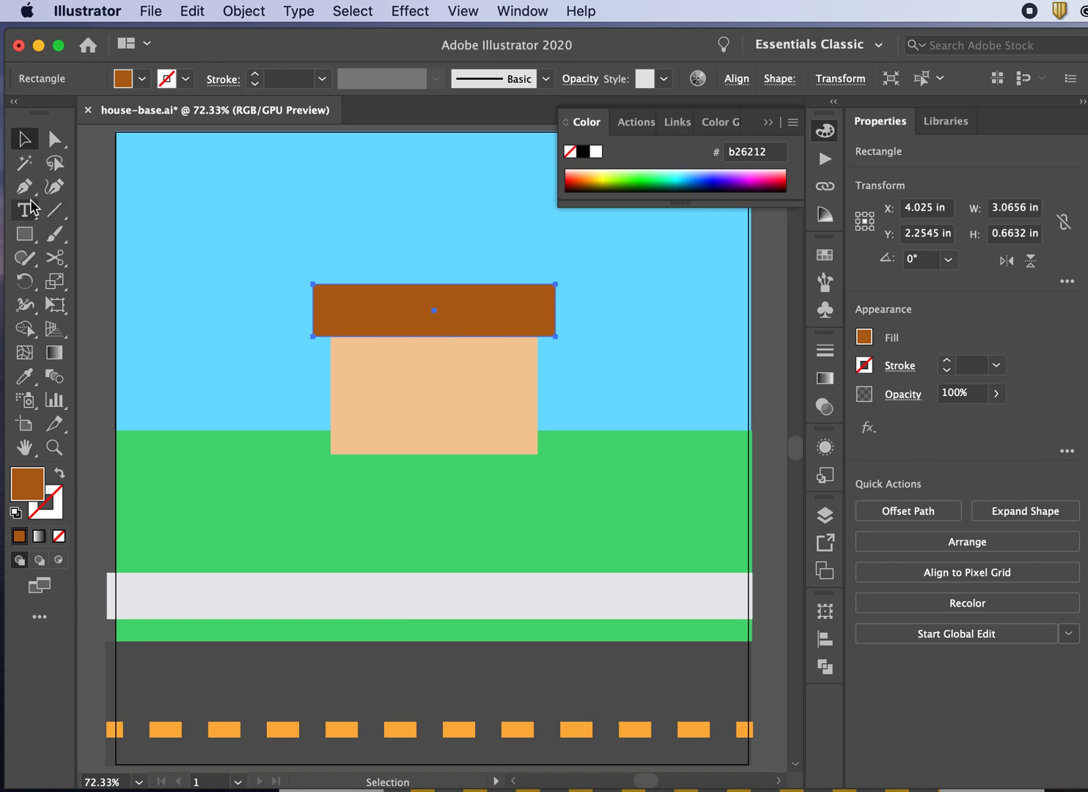
left_click(53, 144)
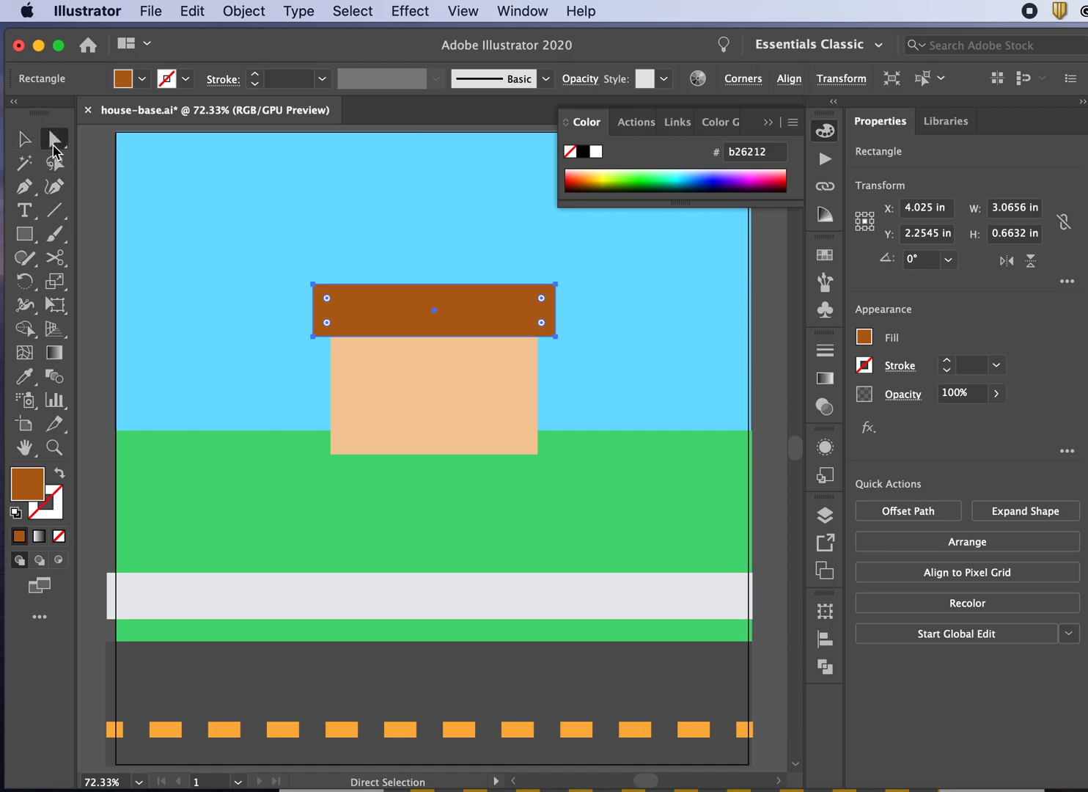
left_click(314, 284)
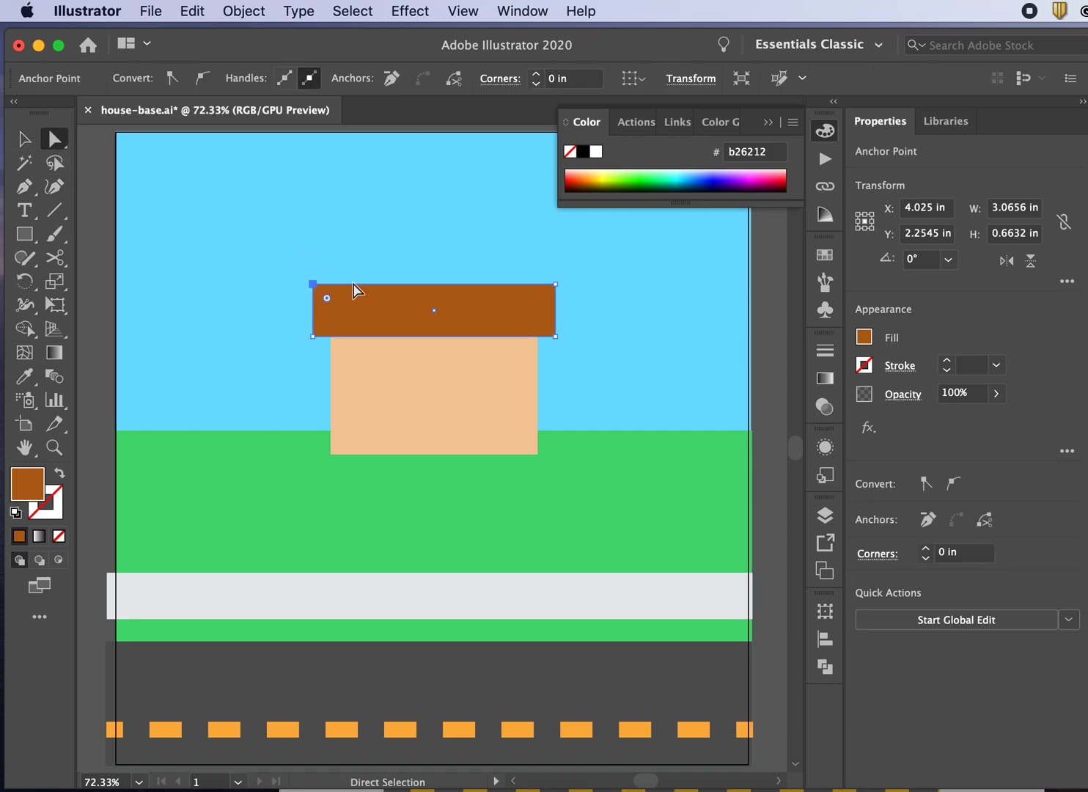
left_click(555, 284, "shift")
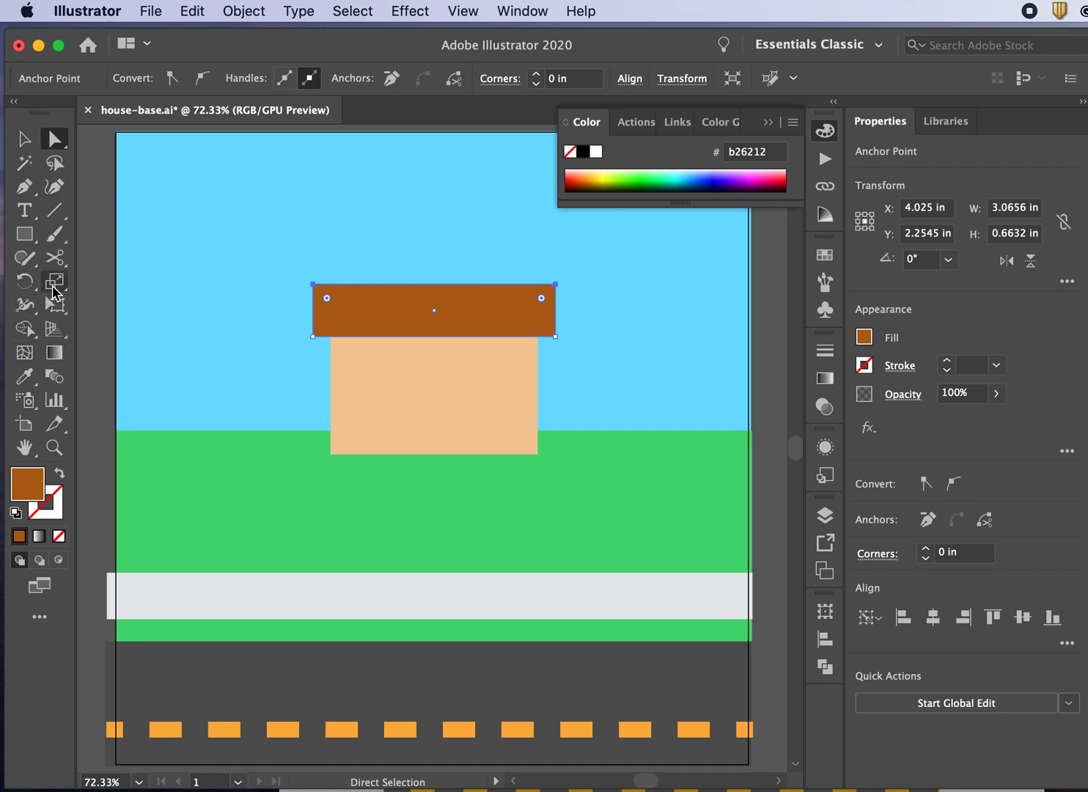
left_click(54, 286)
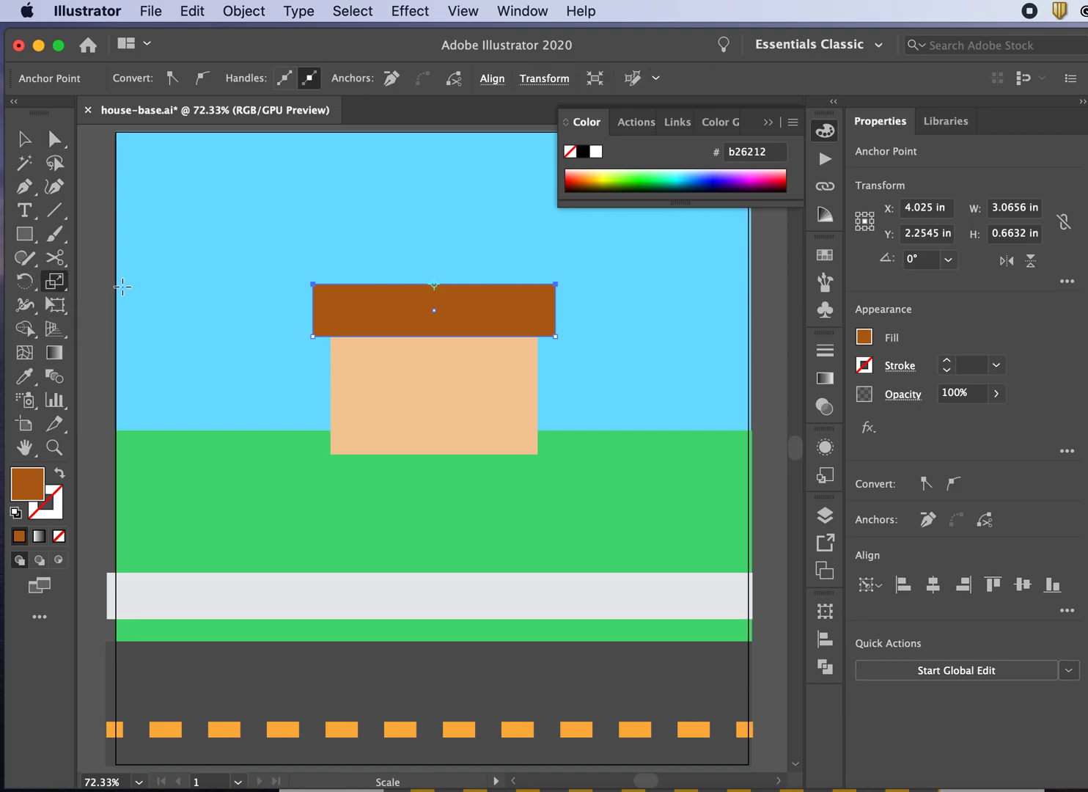
left_click_drag(311, 286, 323, 283)
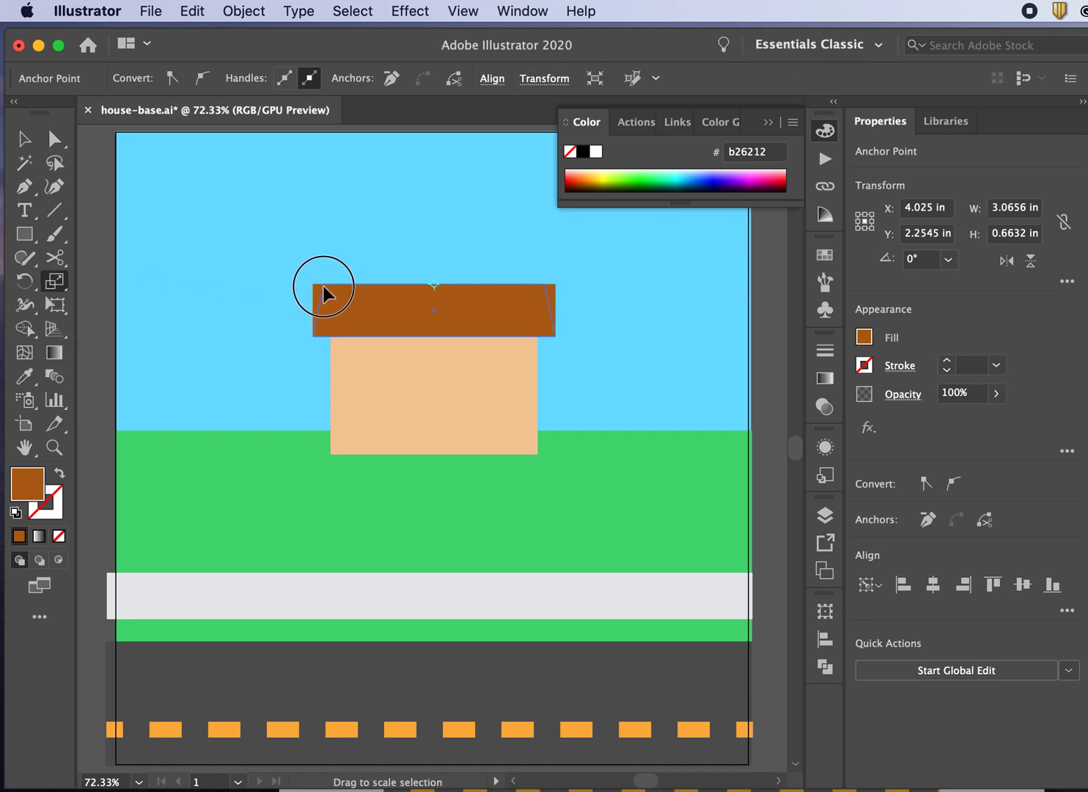
left_click_drag(326, 287, 325, 286)
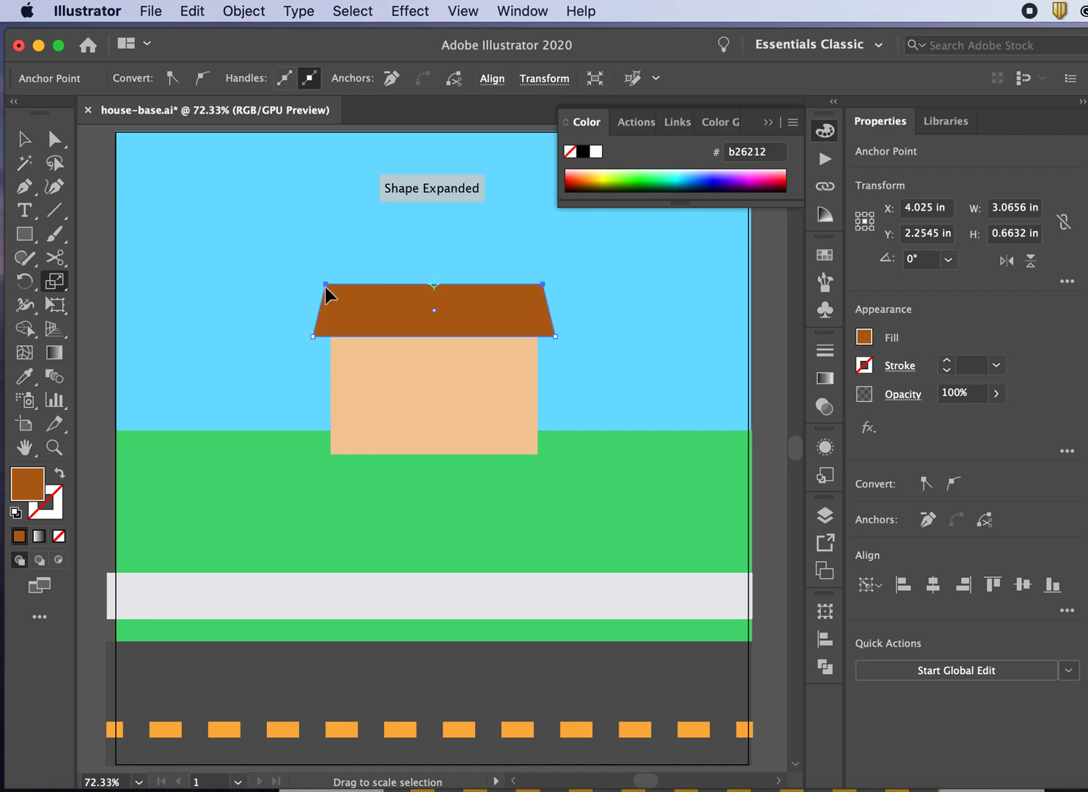
left_click(25, 139)
left_click(85, 170)
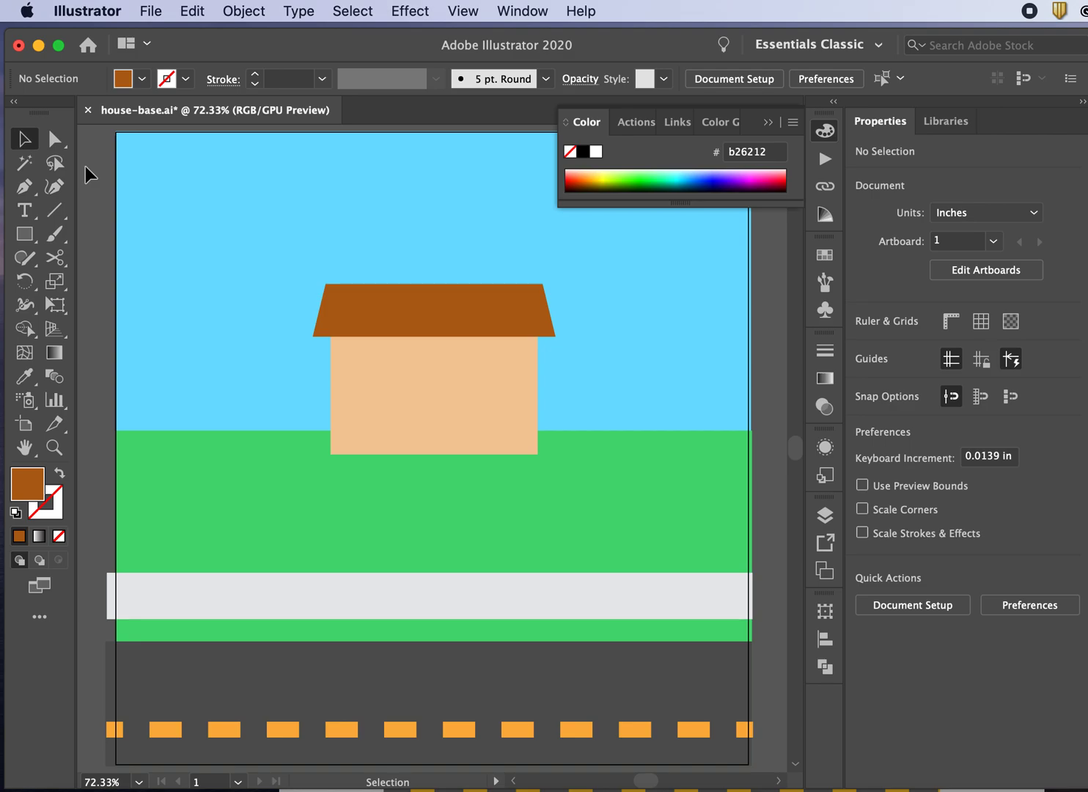
- Cut the brown roof and the tan house body together from the bg layer
left_click(405, 314)
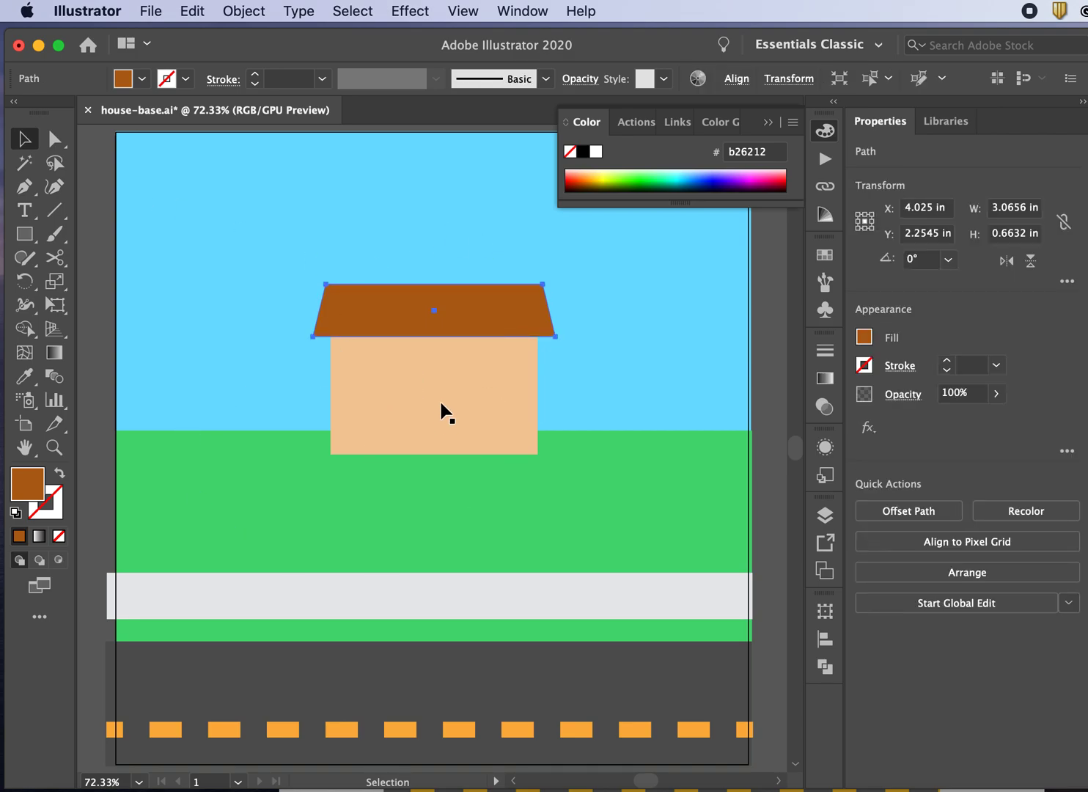
left_click(310, 440)
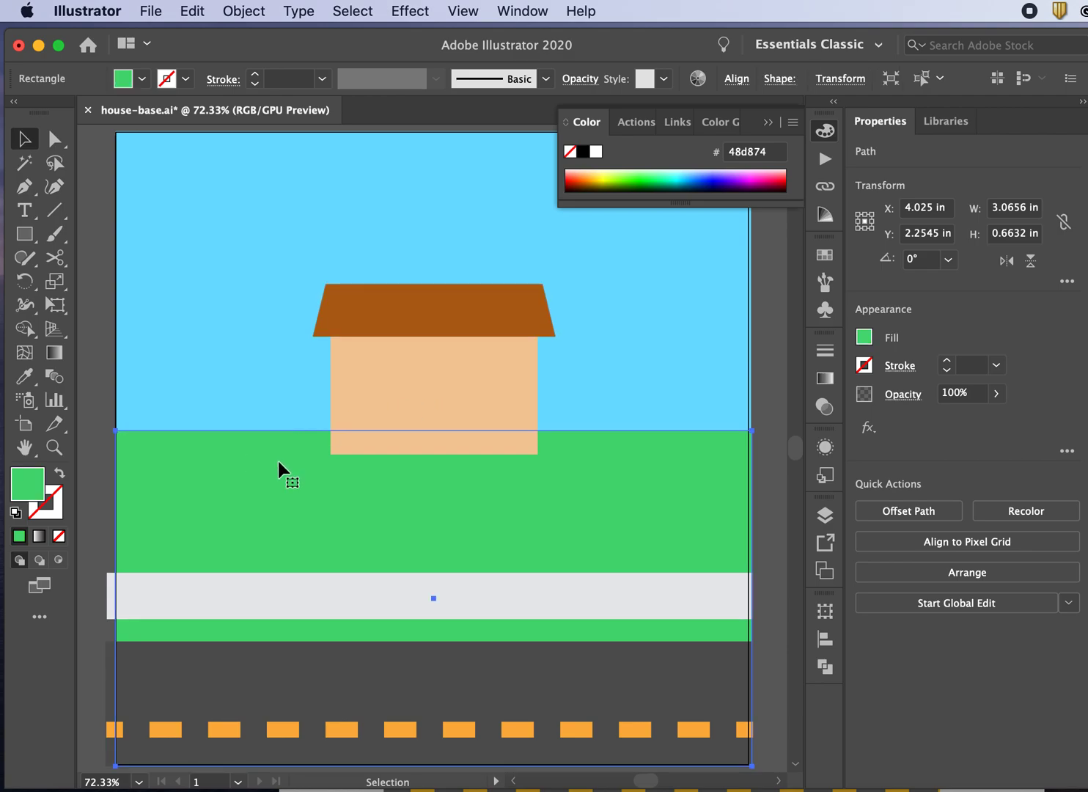
left_click(383, 320)
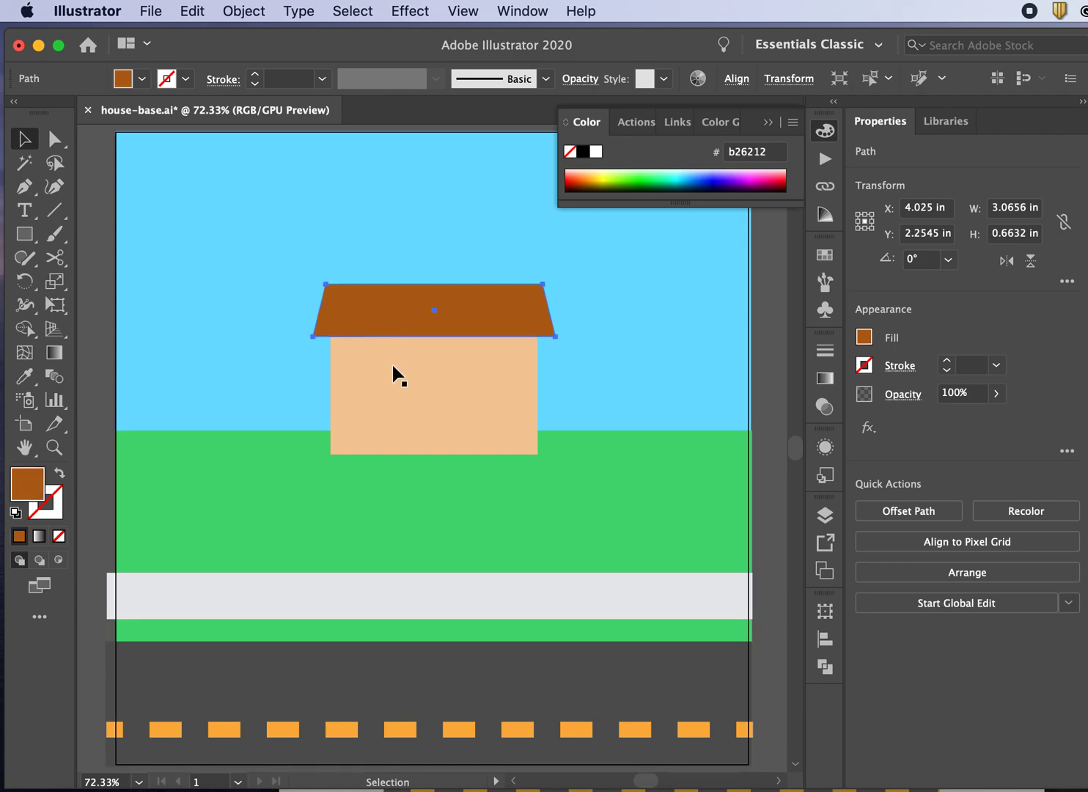
left_click(394, 370, "shift")
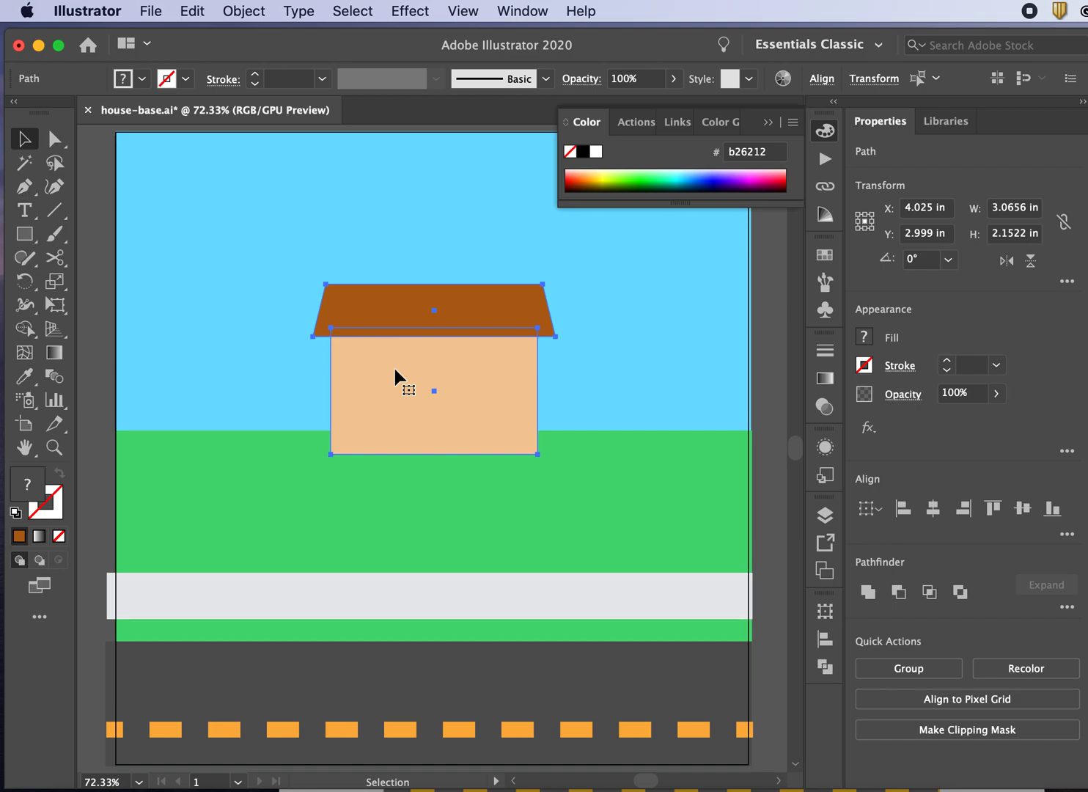
key("Delete")
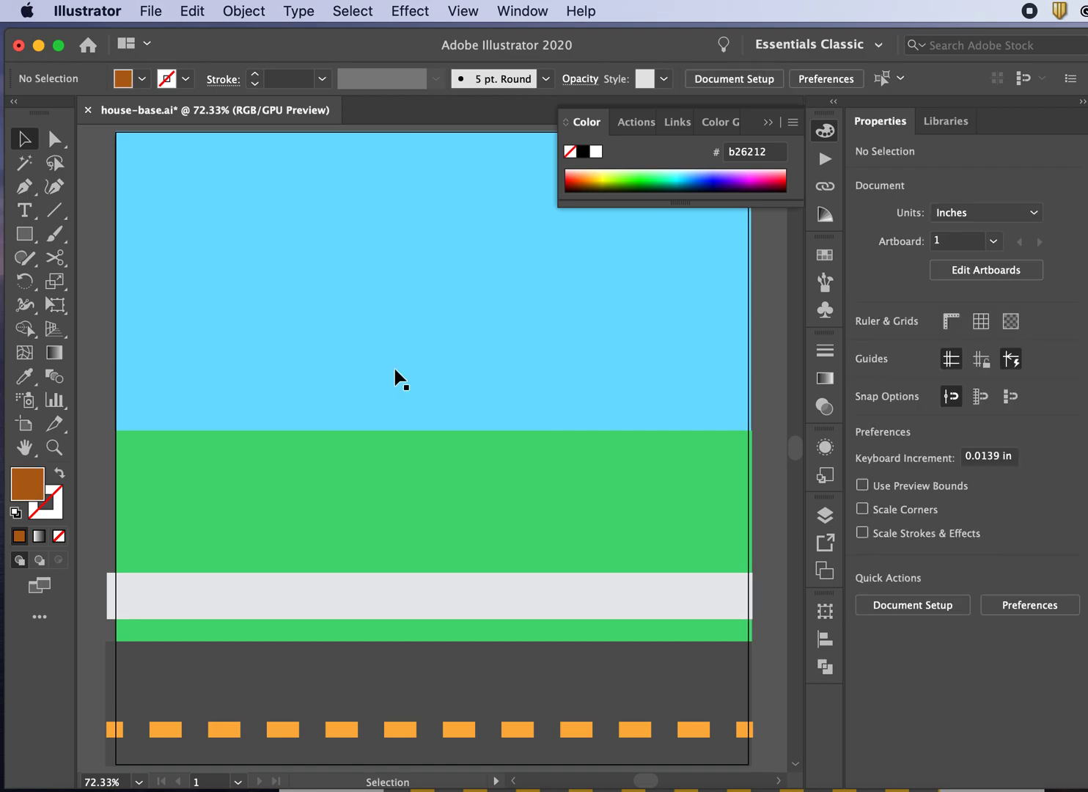
- Create a new layer above bg and name it house base
left_click(826, 515)
left_click(746, 763)
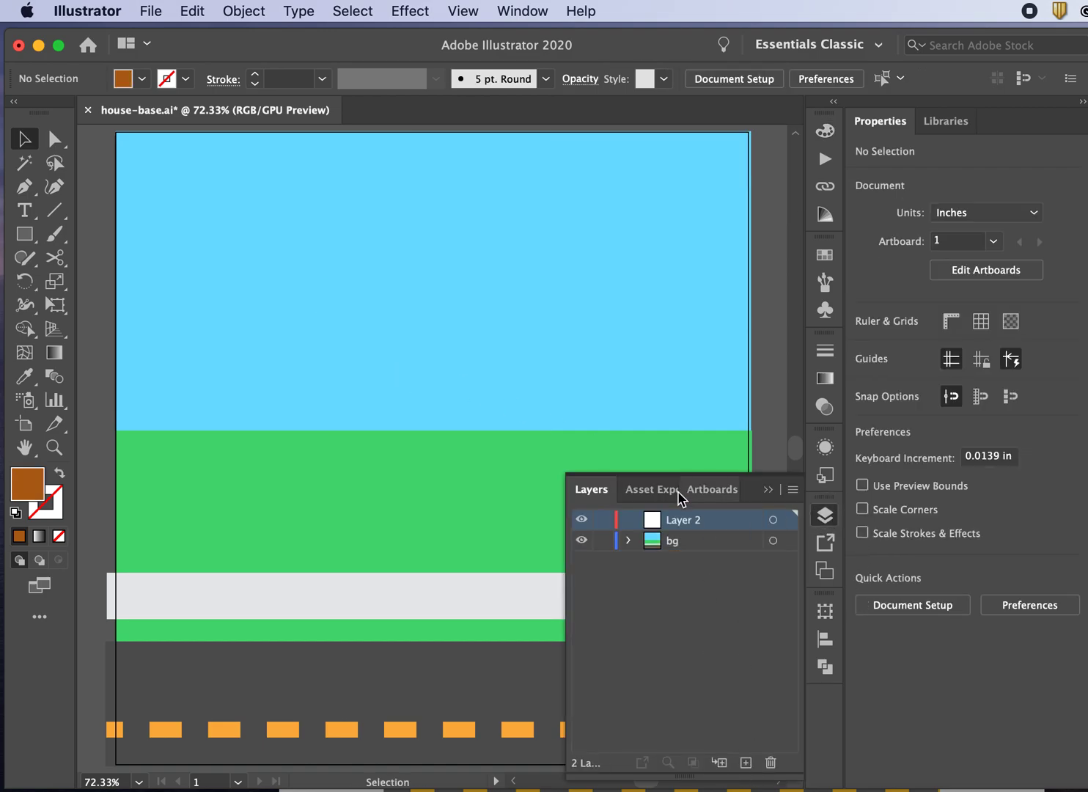
left_click(676, 539)
double_click(676, 525)
type("house base")
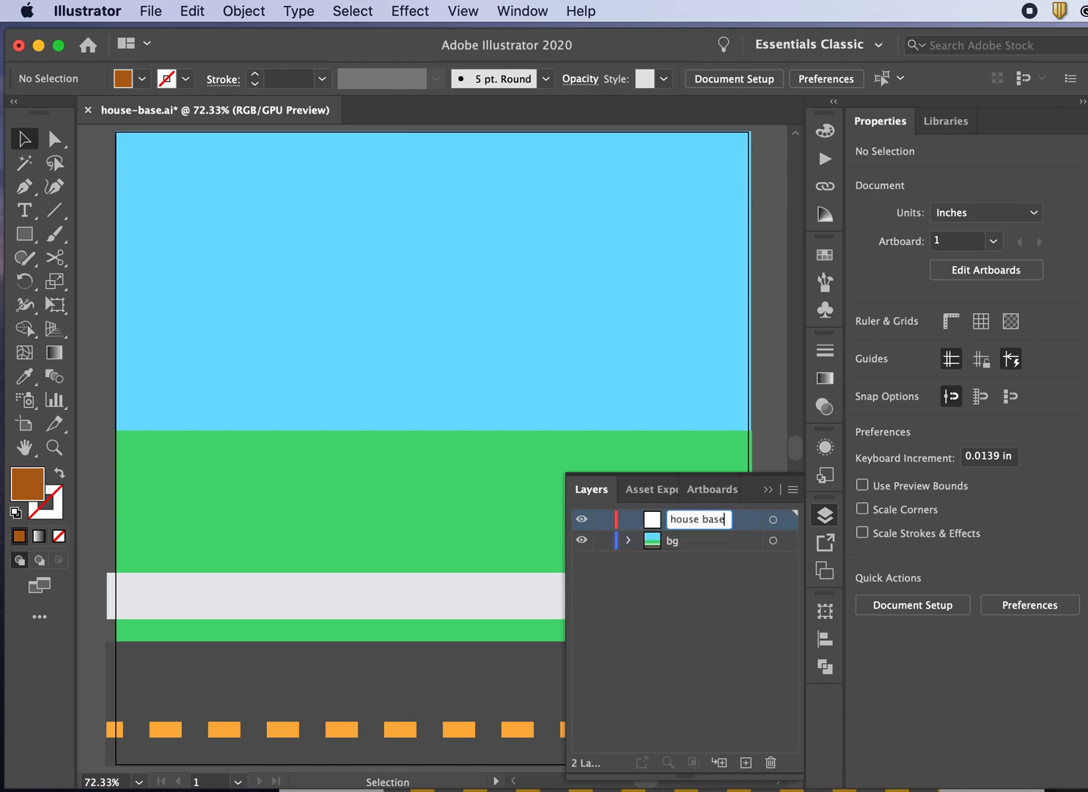
key("Return")
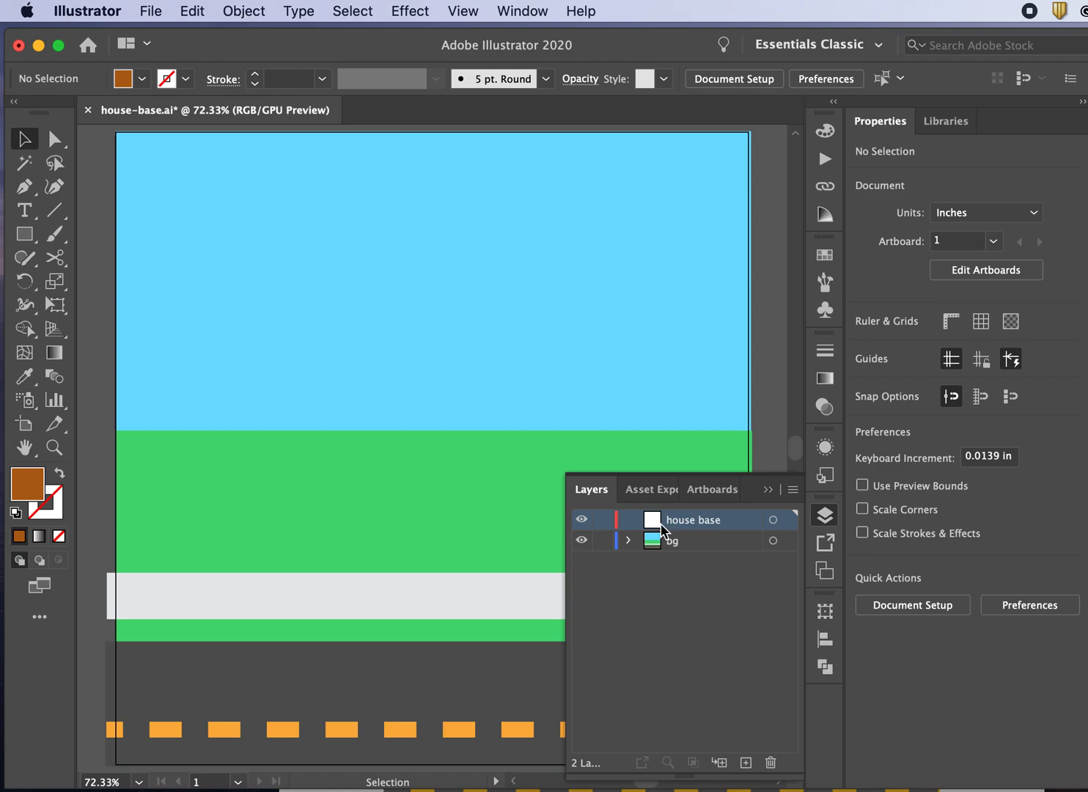
- Paste the roof and house body in place on the house base layer with bg locked, and unlock bg
left_click(603, 541)
key("super+v")
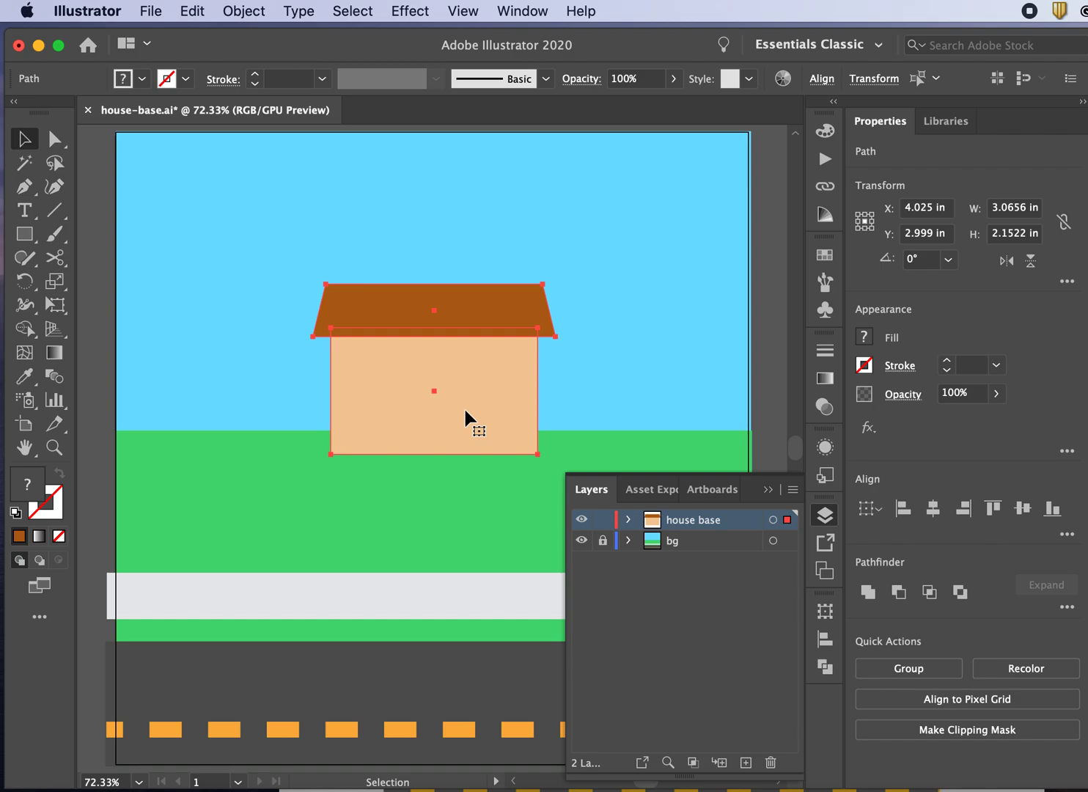
left_click(602, 540)
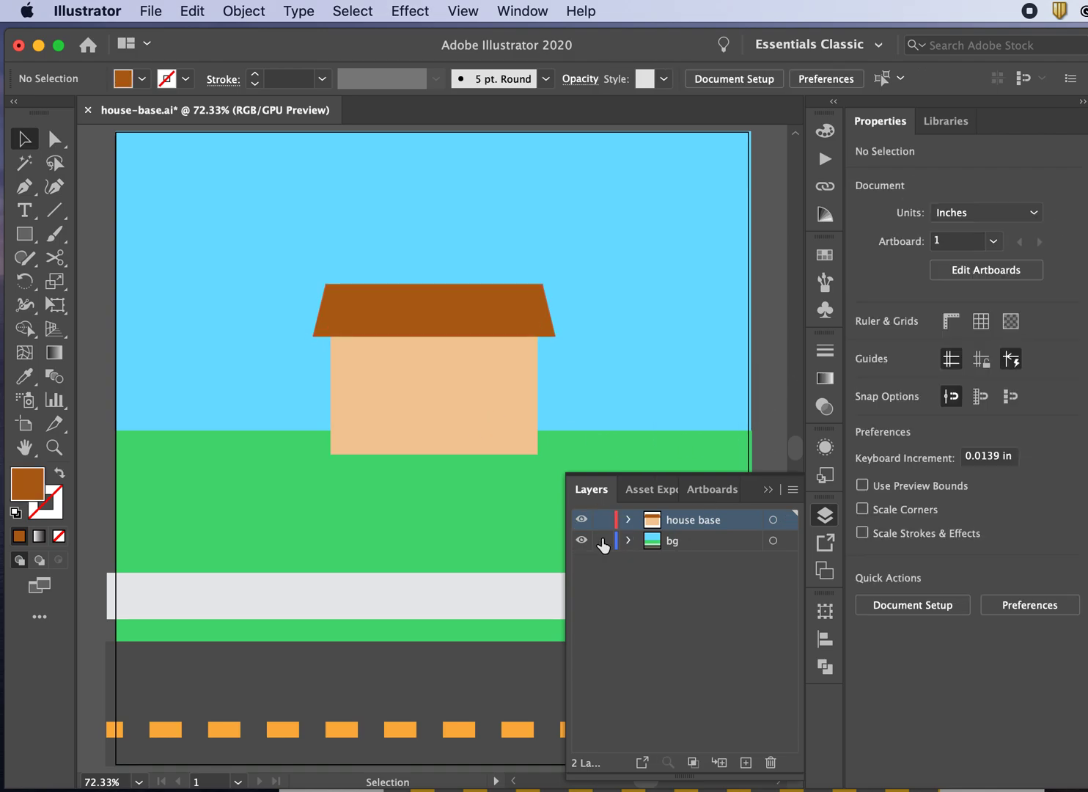
- Select all artwork to check its layer assignment, close the layer list and deselect everything
key("super+minus")
key("super+minus")
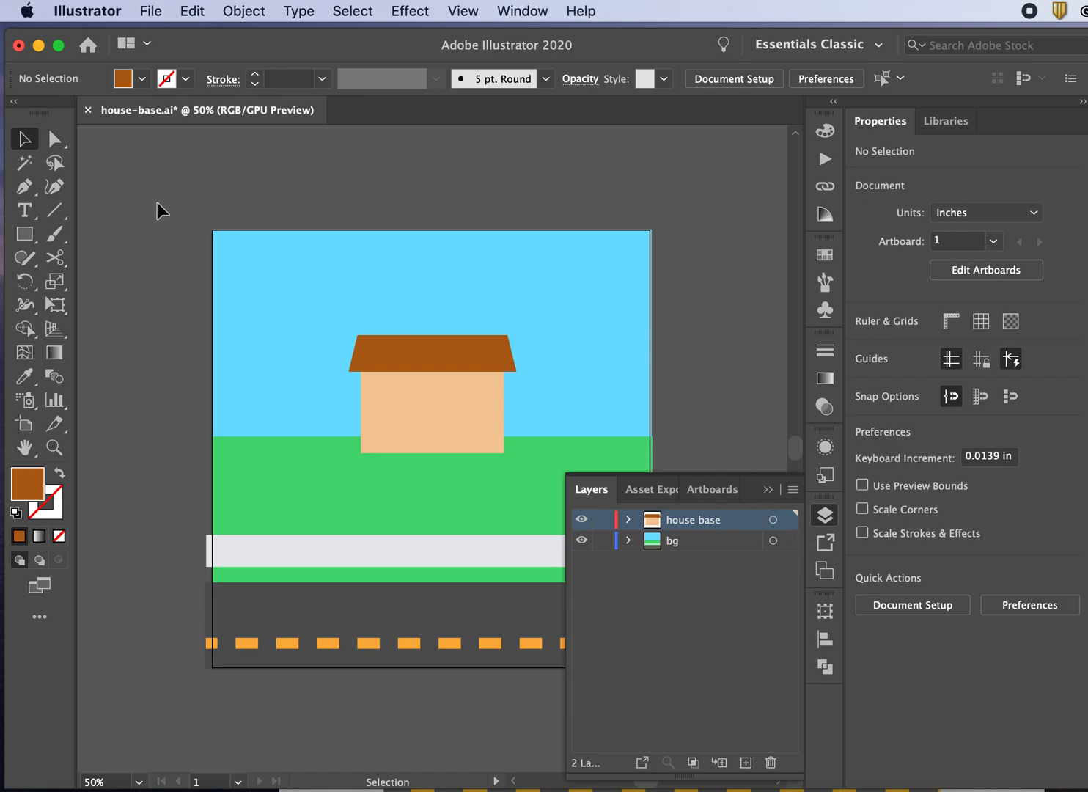
key("super+a")
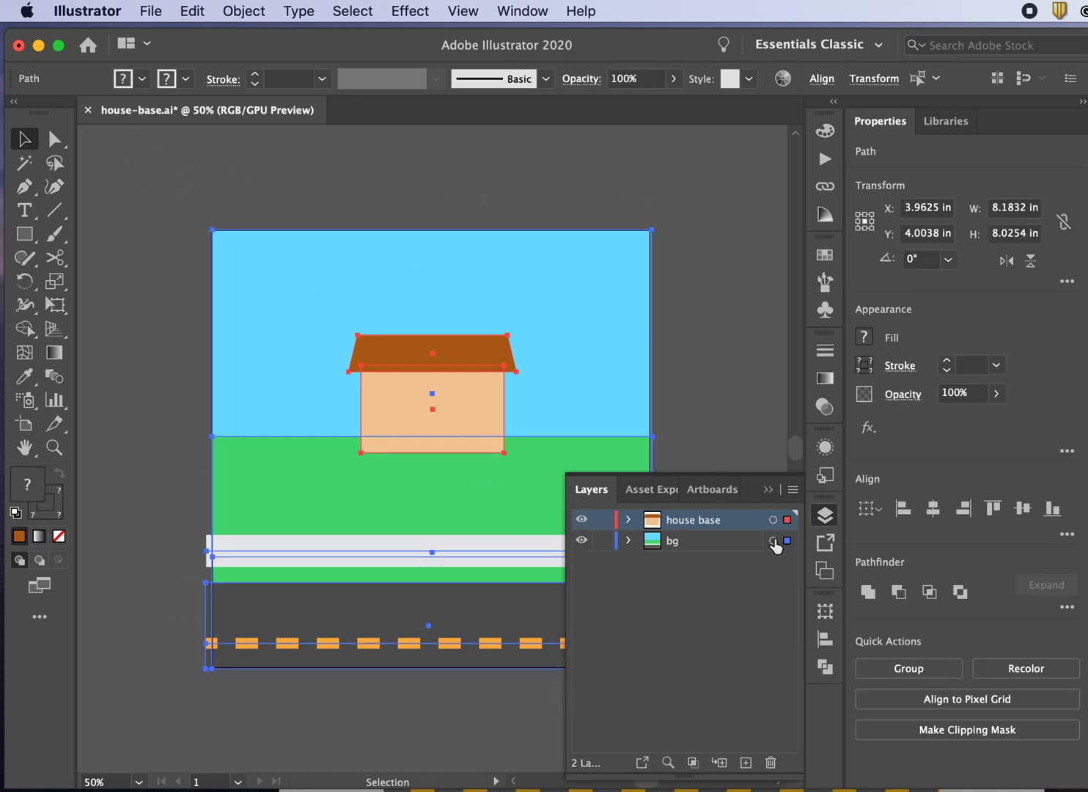
left_click(773, 490)
left_click(357, 676)
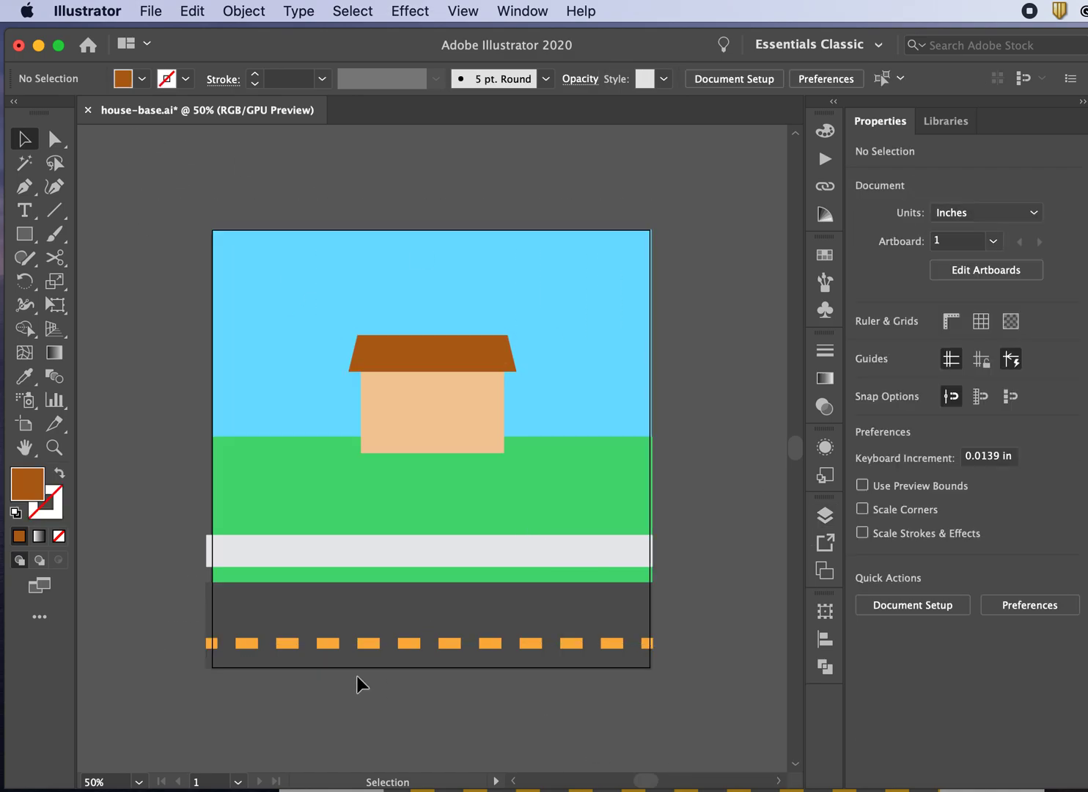
- Shorten the pale grey sidewalk line by moving its left endpoint in to the artboard's left edge, at about X 0 in
left_click(211, 563)
left_click(232, 551)
key("super+equal")
key("super+equal")
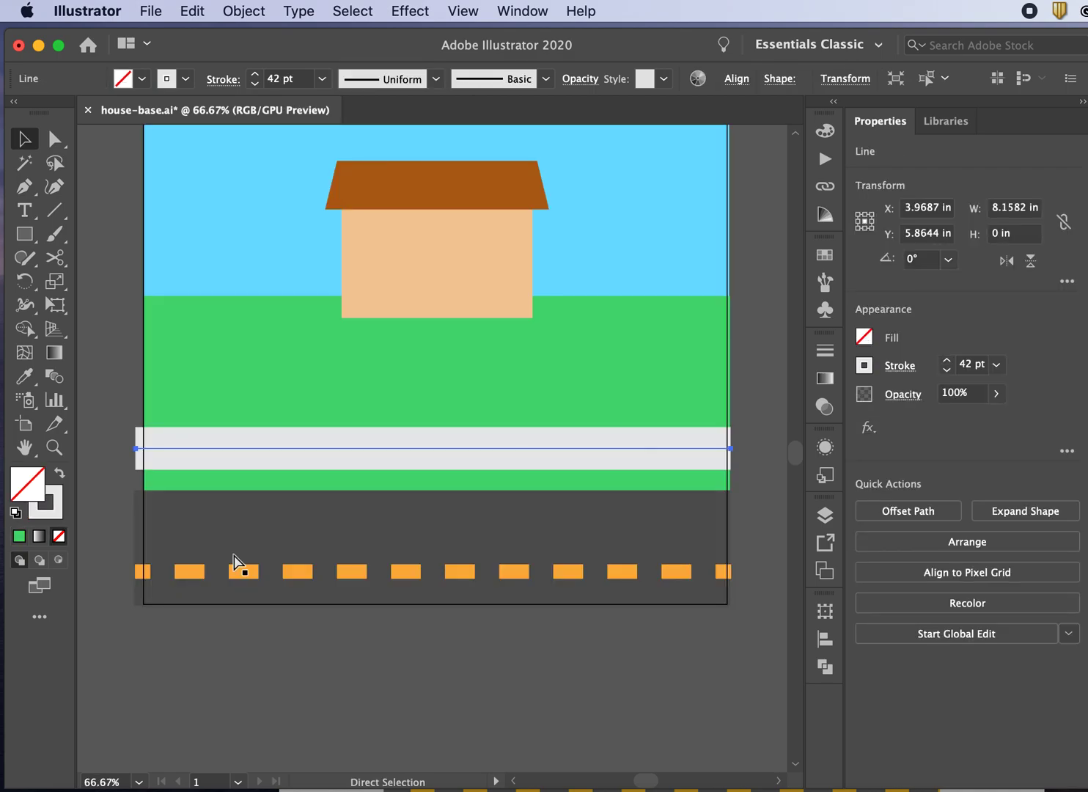
scroll(174, 250, "left", 5)
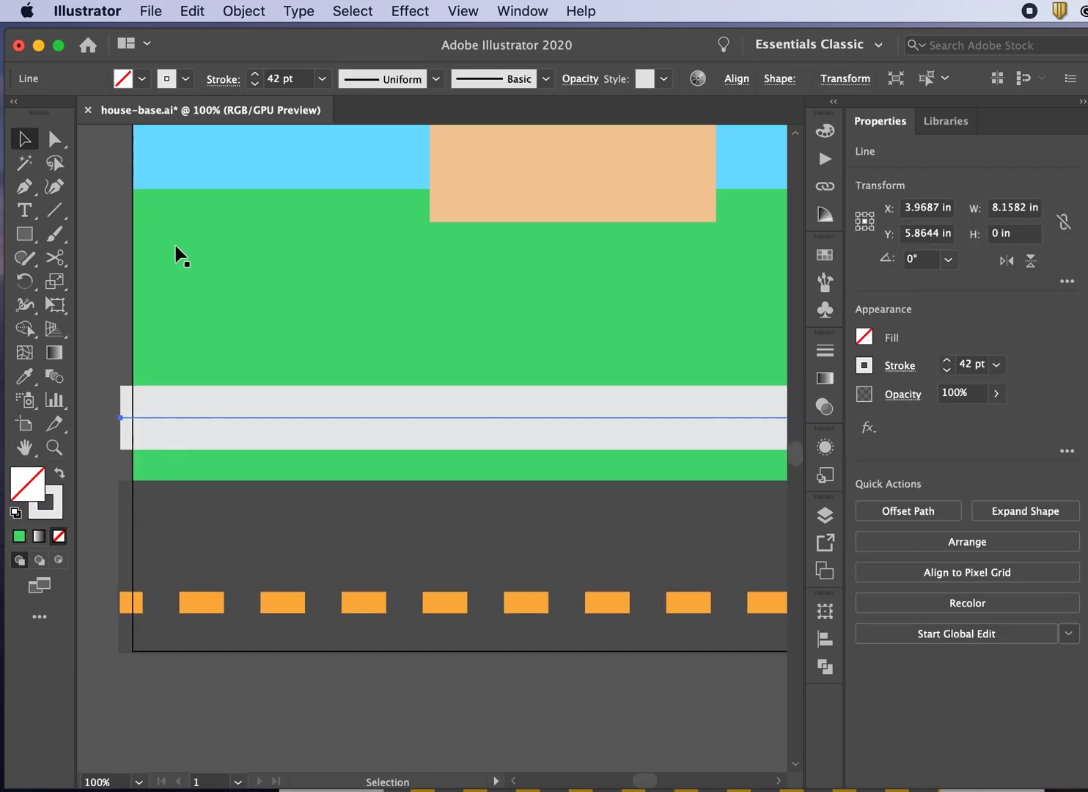
left_click(55, 139)
left_click(123, 417)
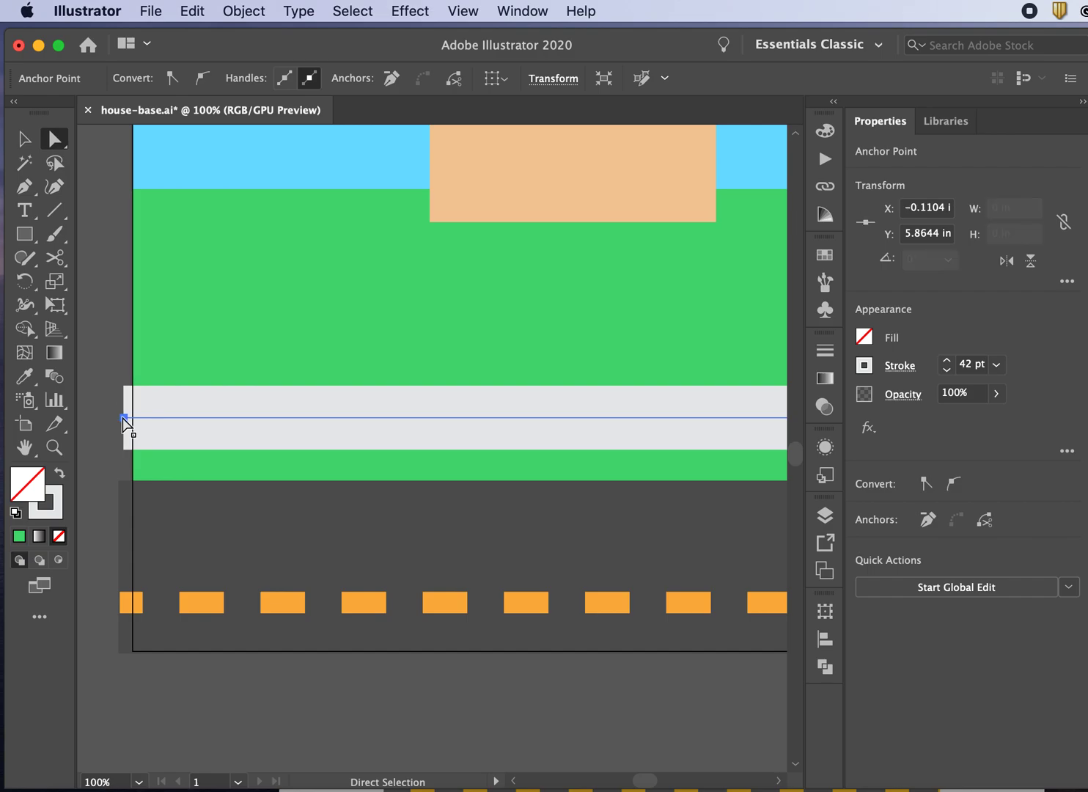
left_click_drag(123, 422, 130, 423)
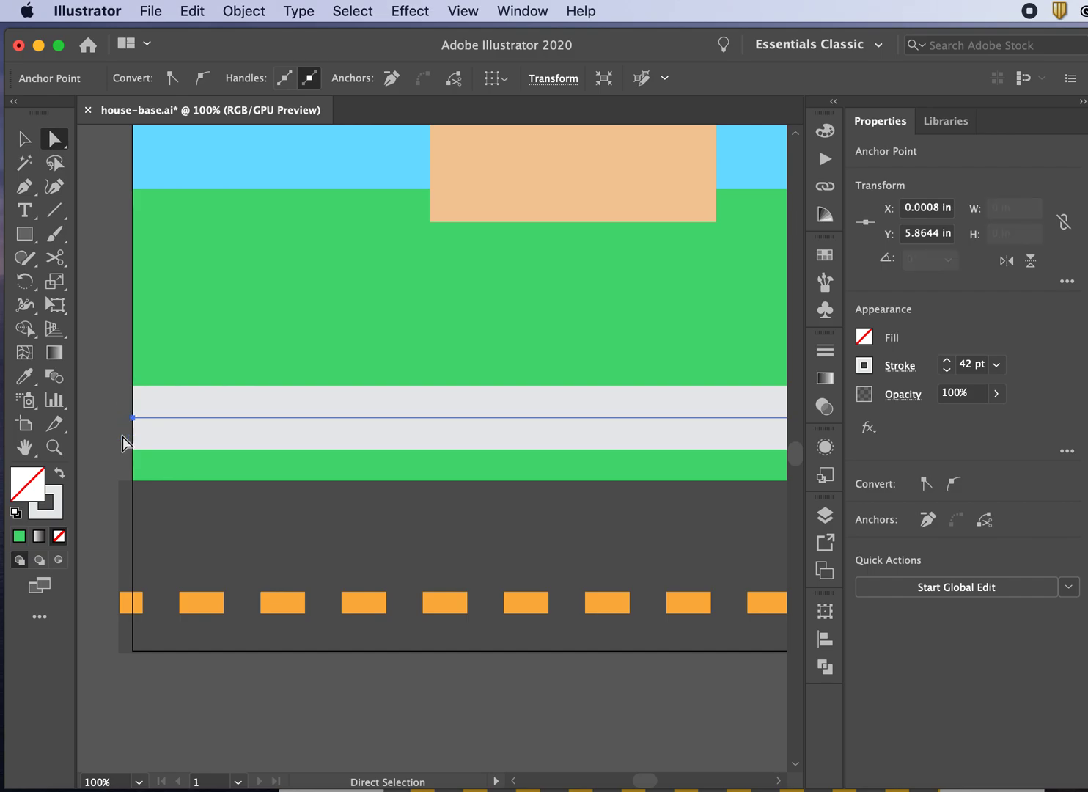
- Narrow the dark grey road rectangle to about 8.06 in by bringing its left side in to the artboard edge with Free Transform
left_click(126, 523)
left_click(24, 139)
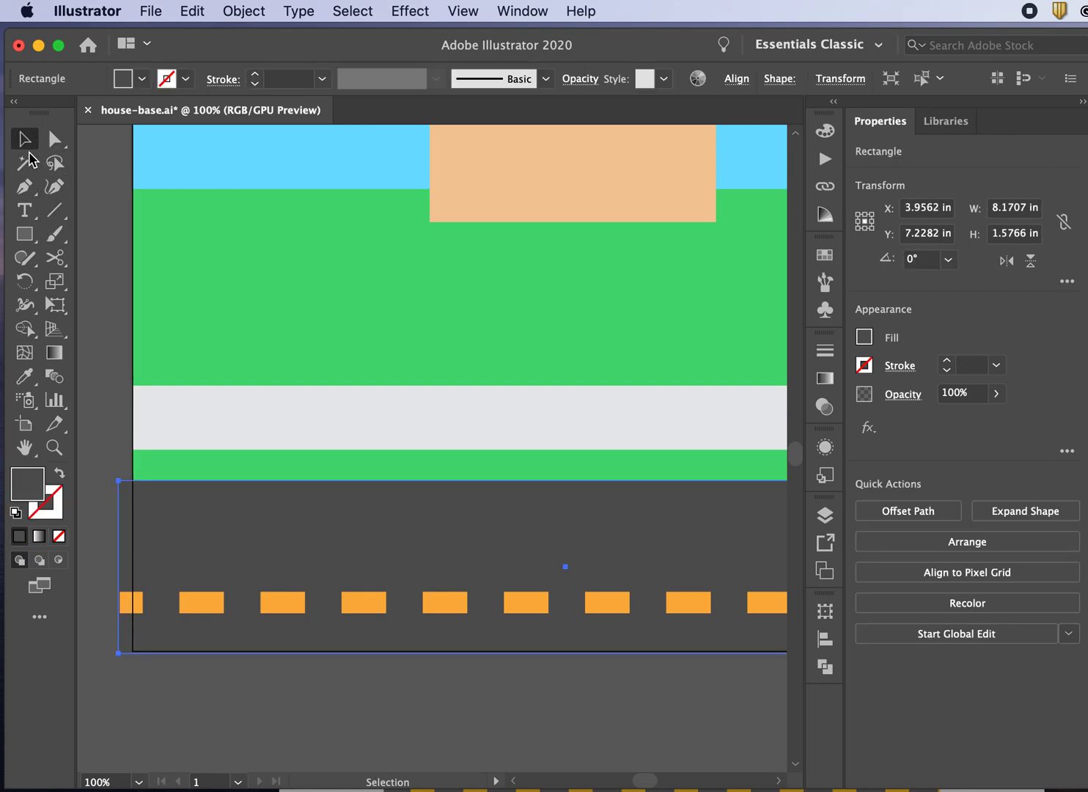
left_click(55, 304)
left_click_drag(119, 569, 131, 573)
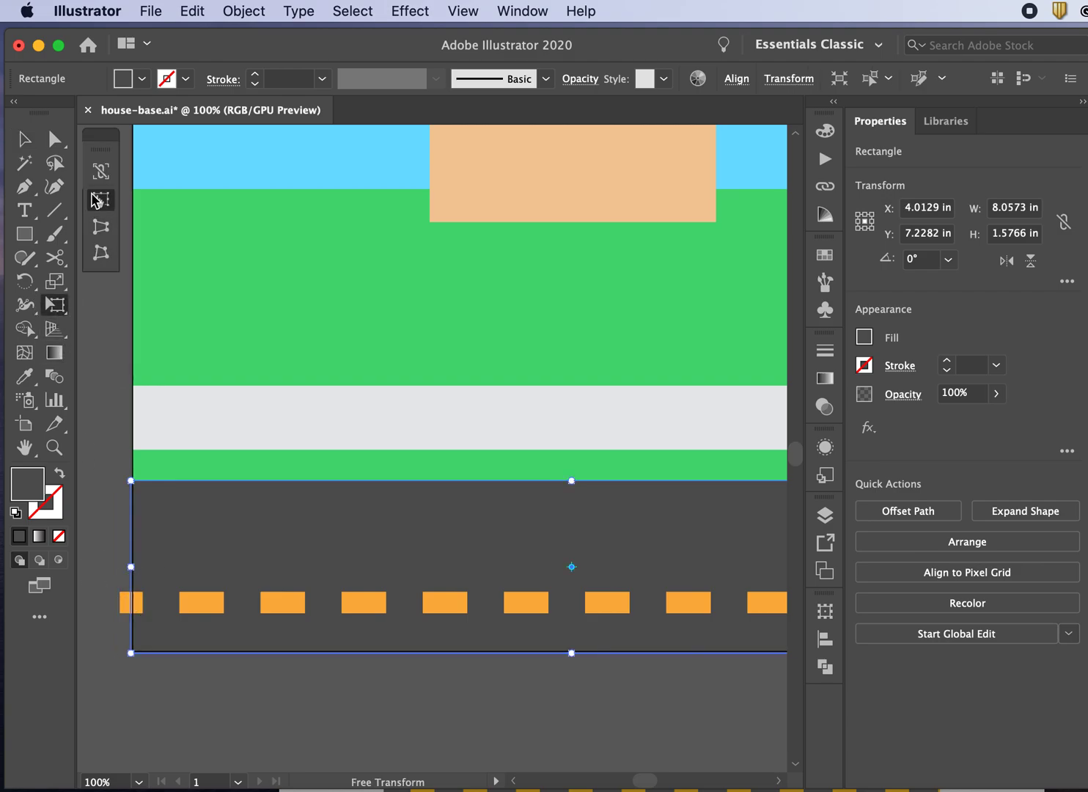
- Nudge the left endpoint of the orange dashed road line inward to the artboard's left edge
left_click(63, 157)
left_click(54, 139)
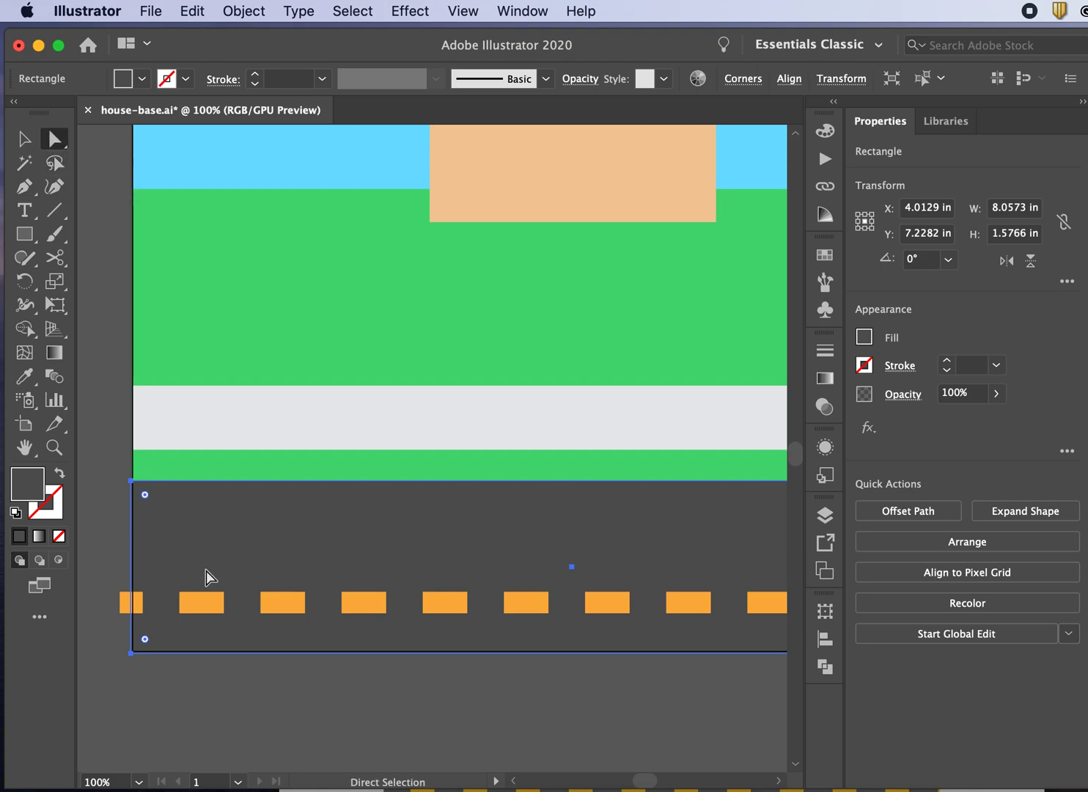
left_click(140, 609)
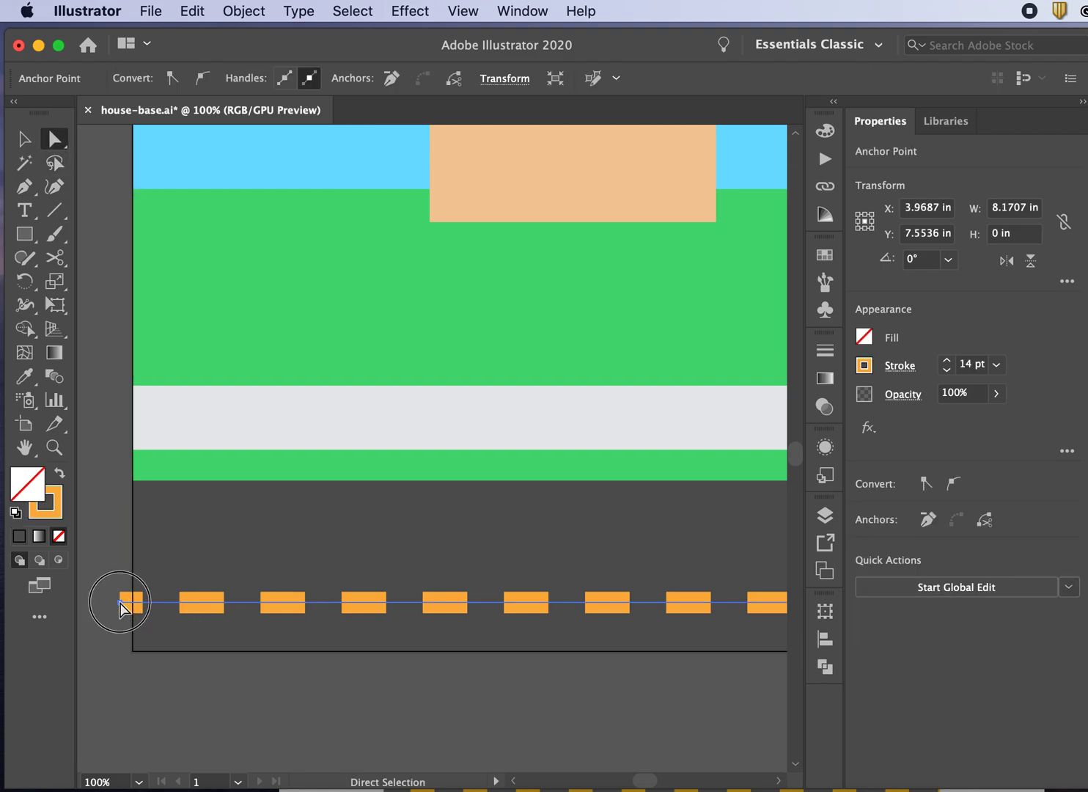
left_click(120, 603)
key("Right")
key("Right")
key("Right")
key("Right")
key("Right")
key("Right")
key("Right")
key("Right")
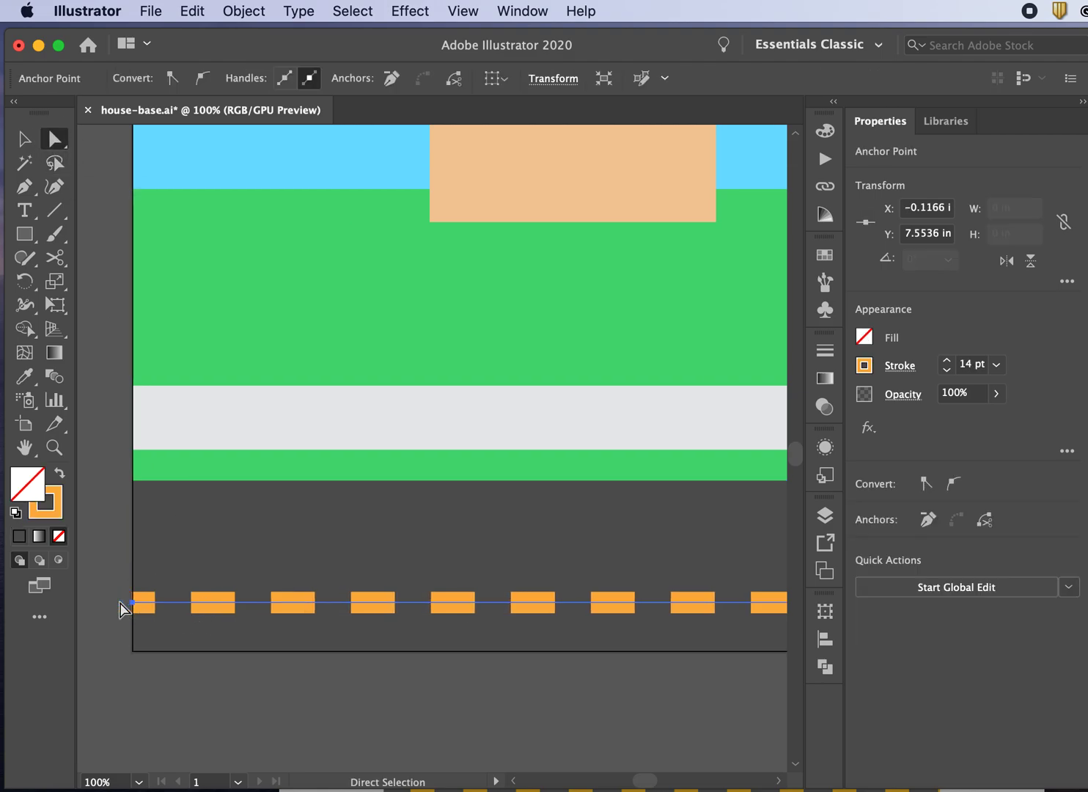
- Align the horizontal centers of all the house, background and road artwork, then clear the selection
scroll(121, 603, "right", 4)
scroll(121, 603, "right", 5)
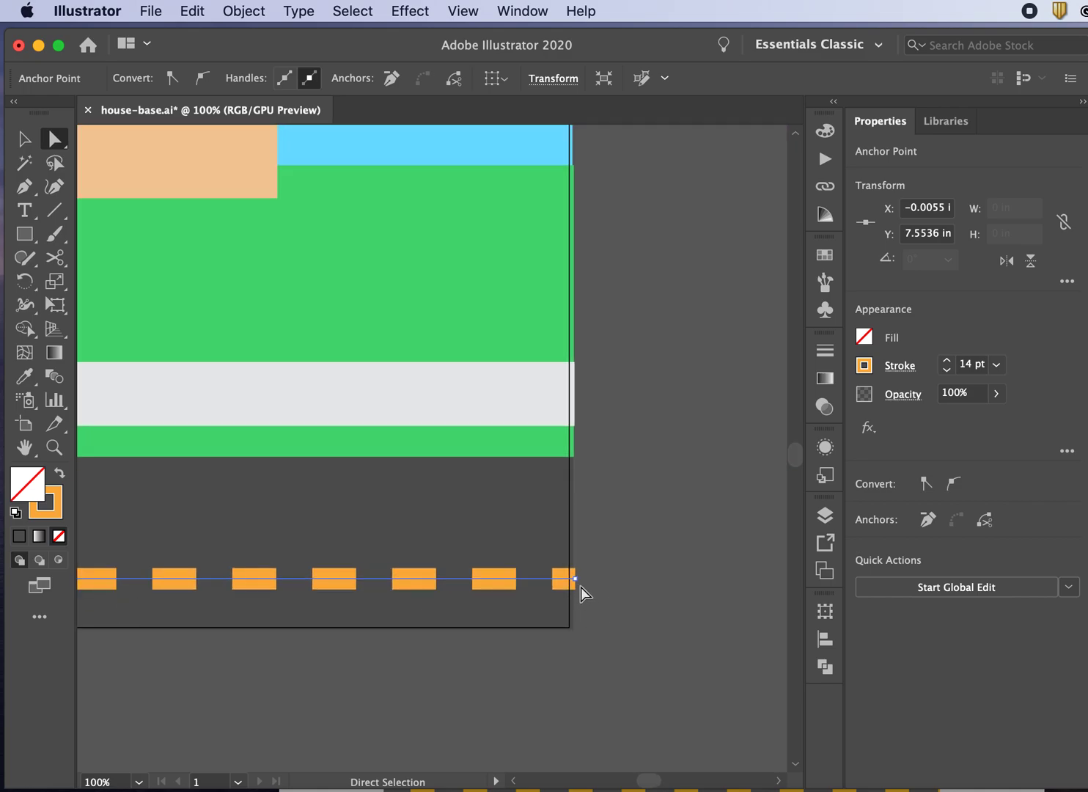
left_click(24, 139)
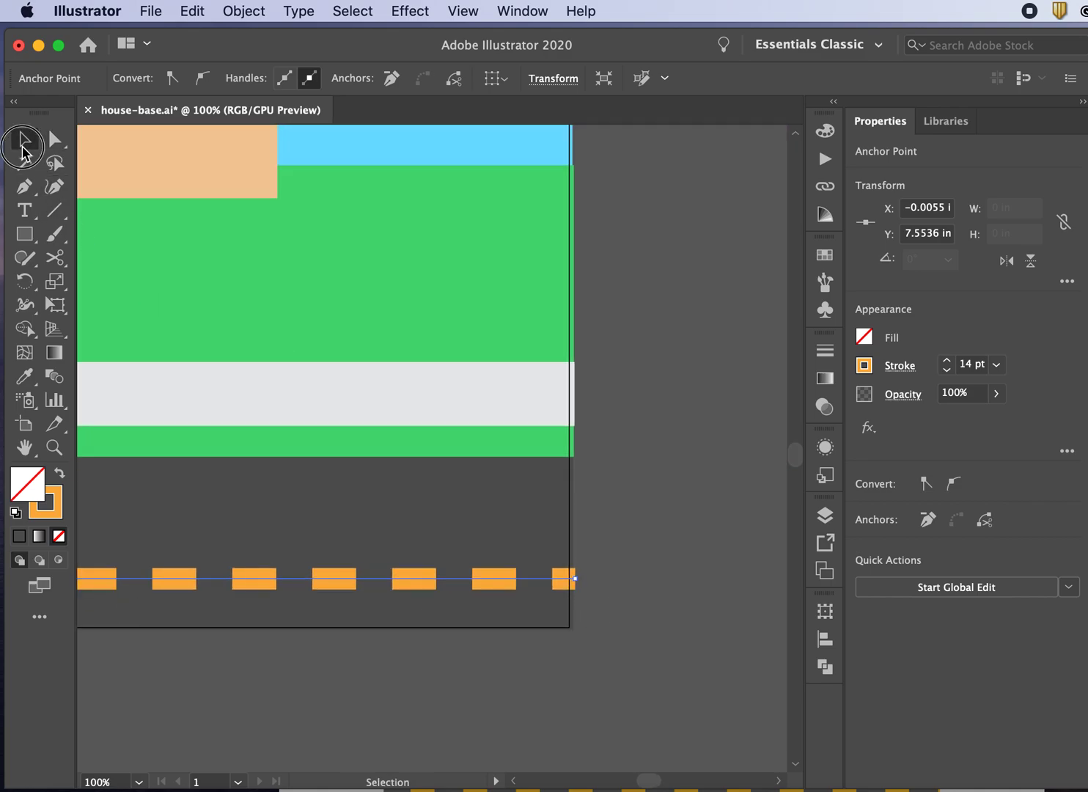
left_click(600, 281)
scroll(601, 281, "up", 10)
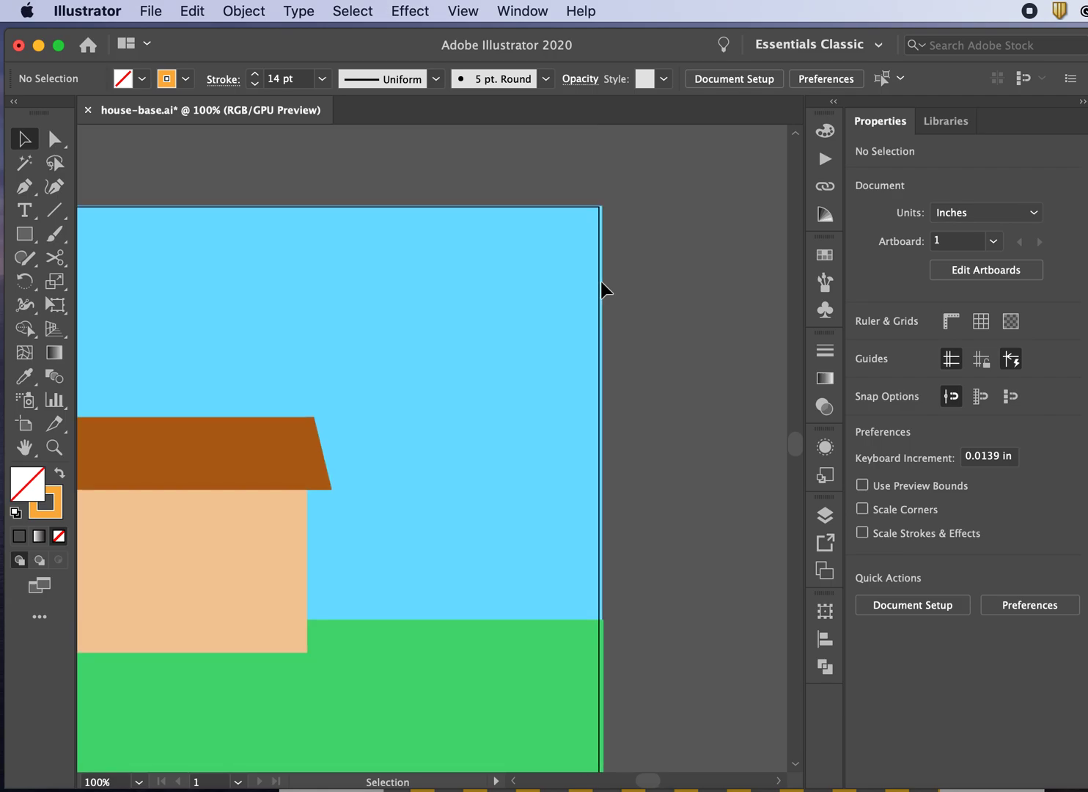
key("super+minus")
scroll(600, 281, "left", 3)
left_click_drag(183, 253, 672, 751)
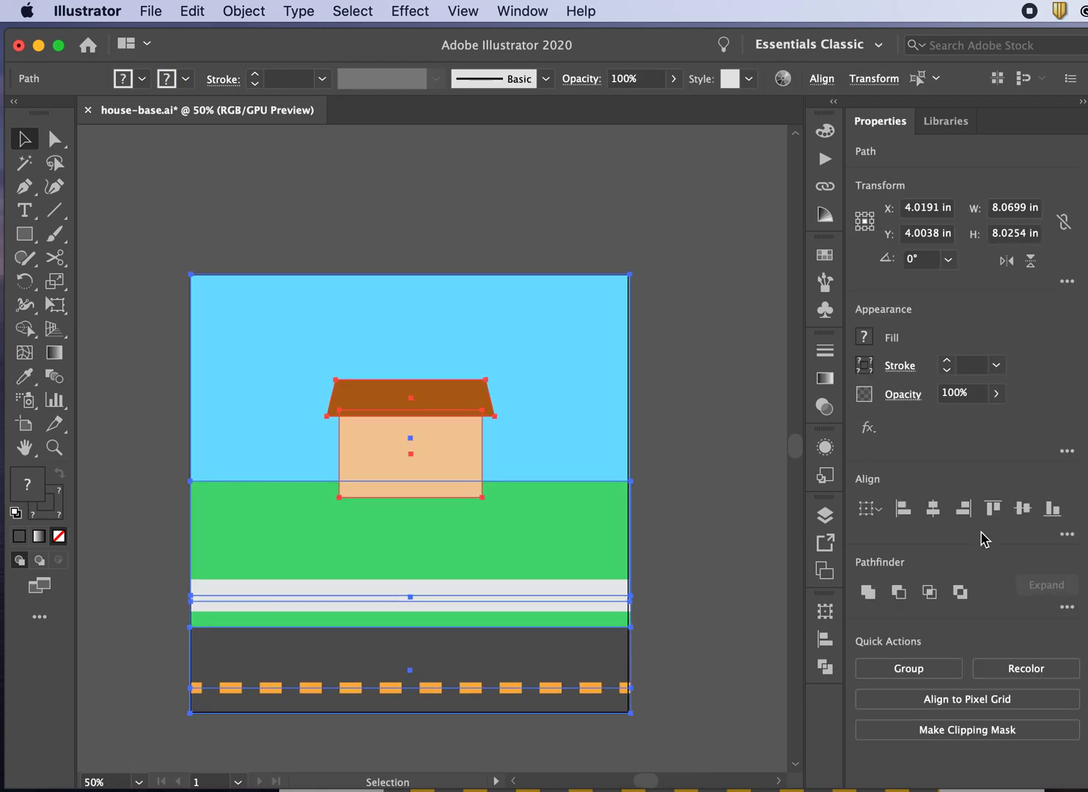
left_click(934, 509)
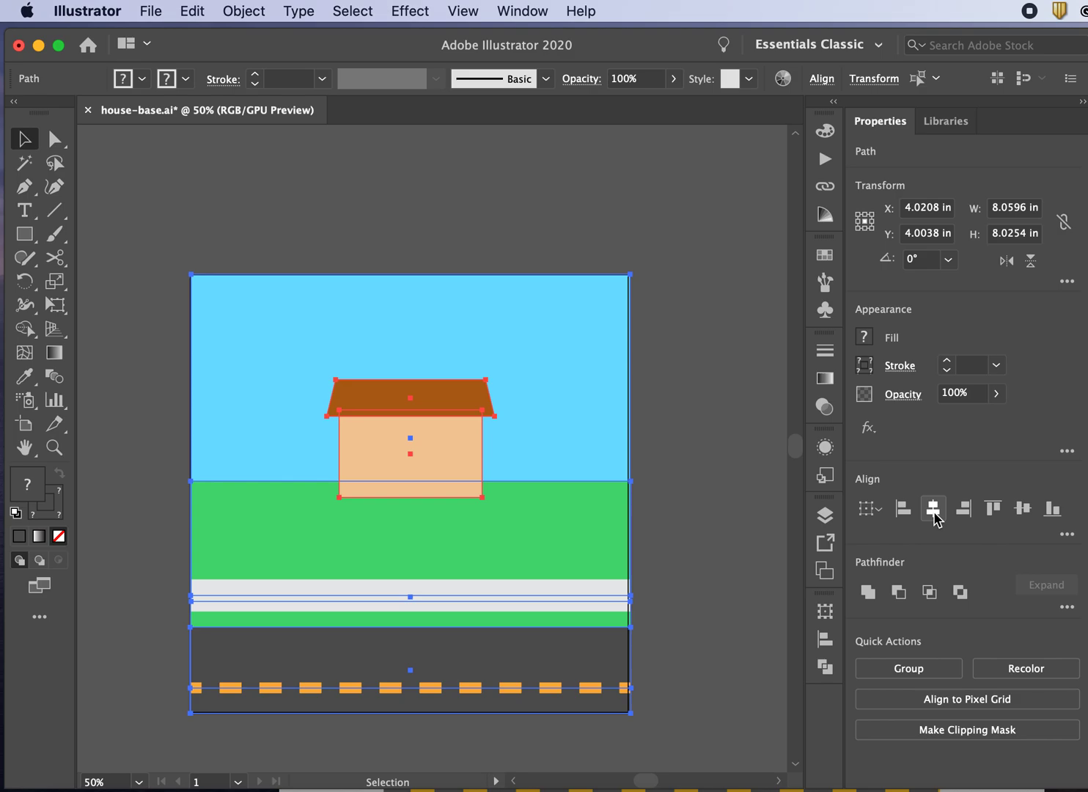
left_click(697, 394)
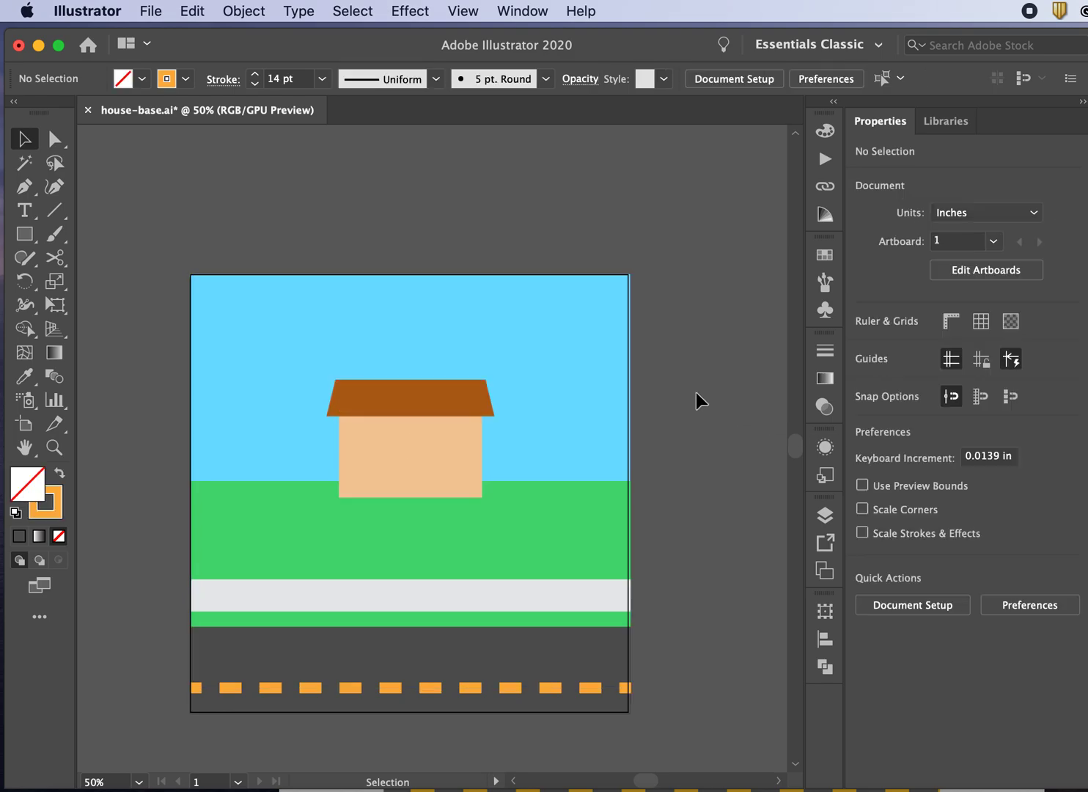
- Lock the bg layer and make house base the active layer
left_click(823, 515)
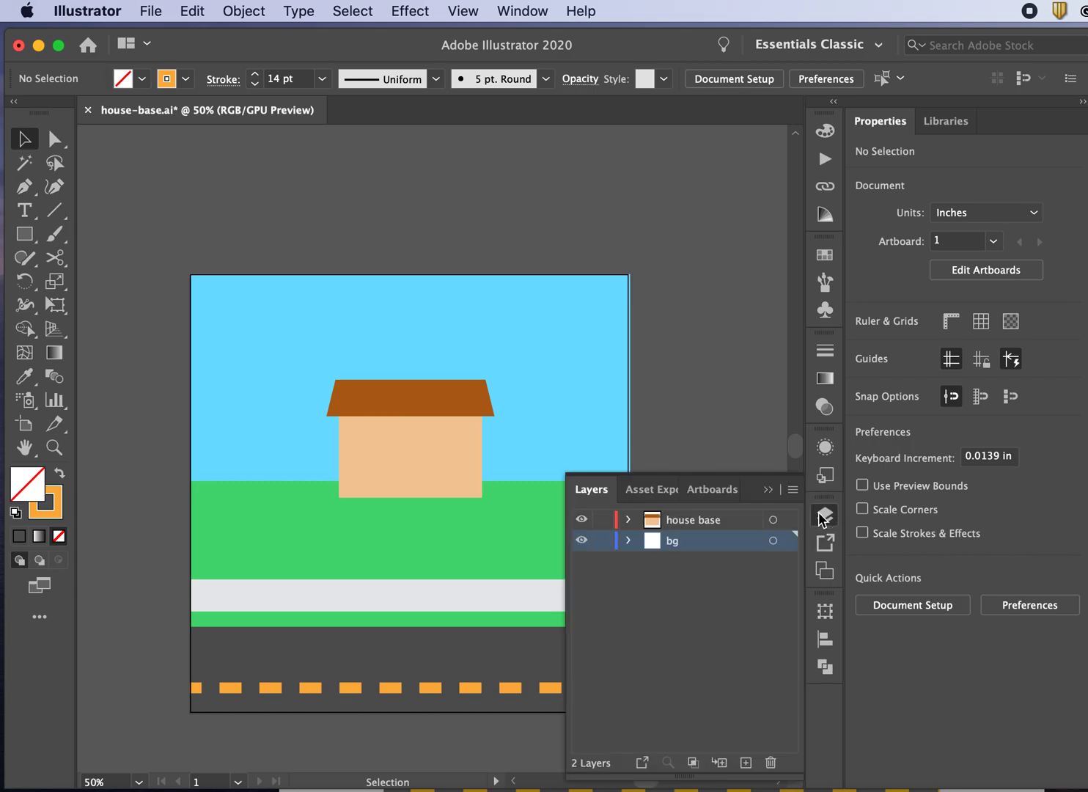
left_click(601, 541)
left_click(737, 520)
left_click(742, 438)
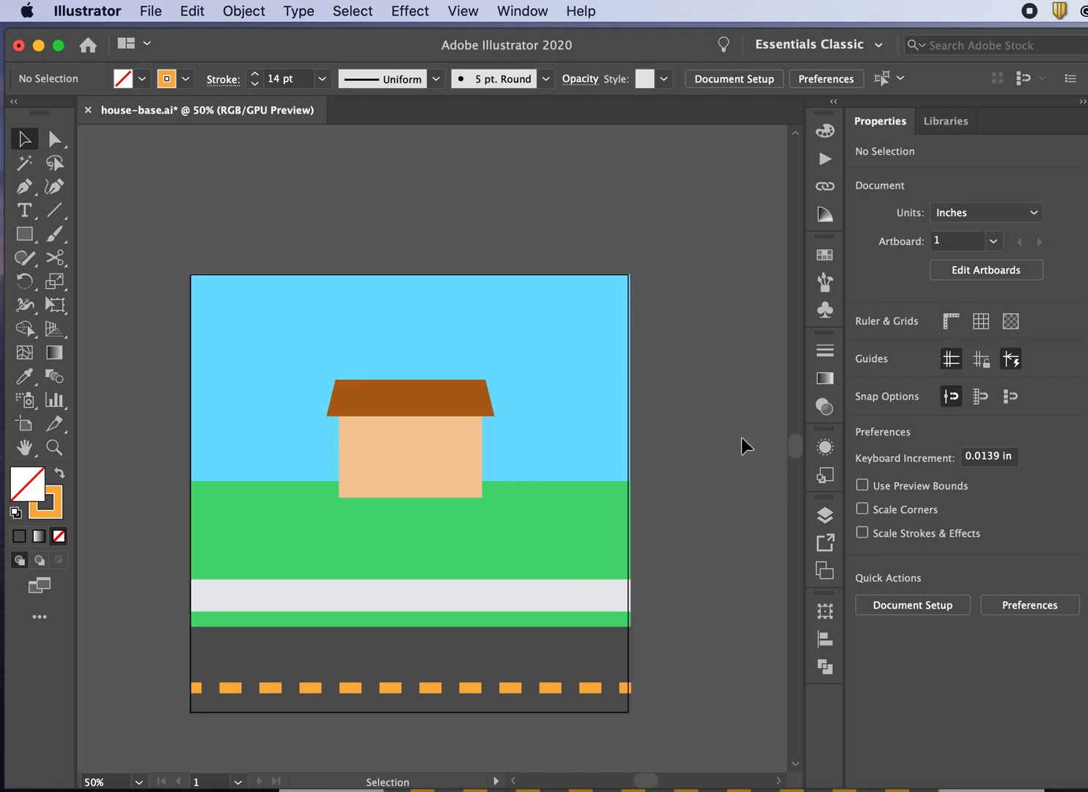
- Draw a rectangle about 2.69 in wide and 0.53 in high across the lower part of the house wall, using the wall's fill
key("a")
key("super+equal")
key("super+equal")
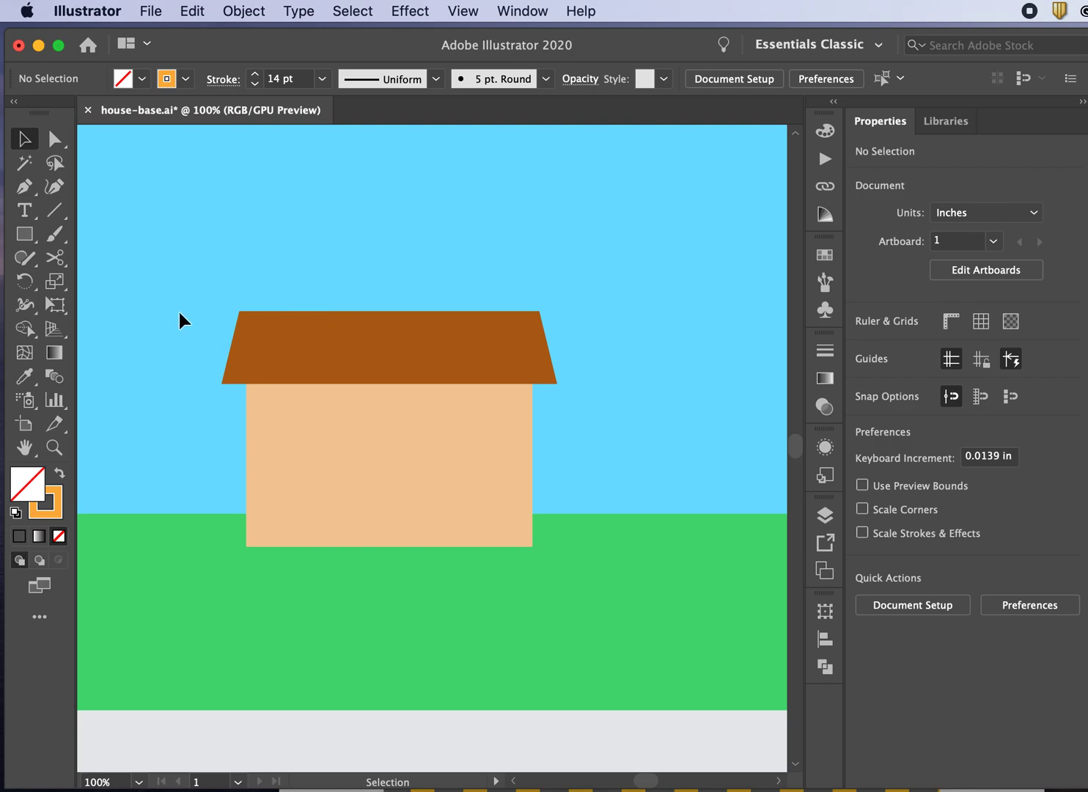
left_click(333, 433)
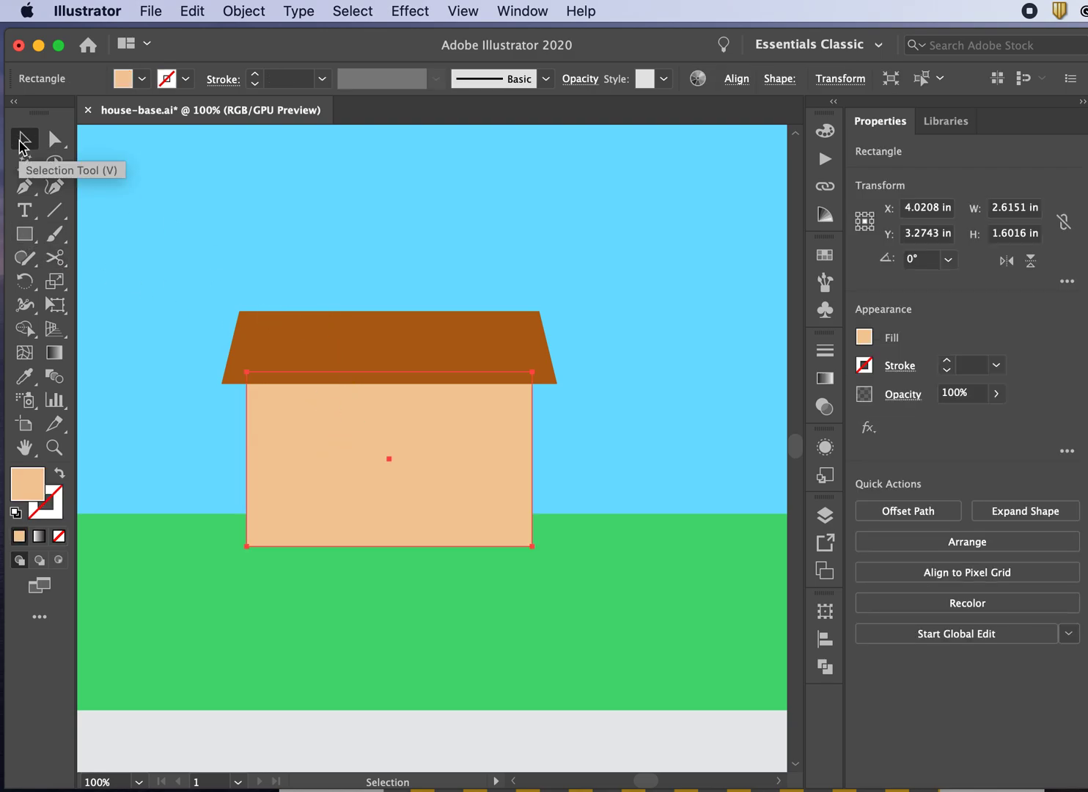
left_click(24, 233)
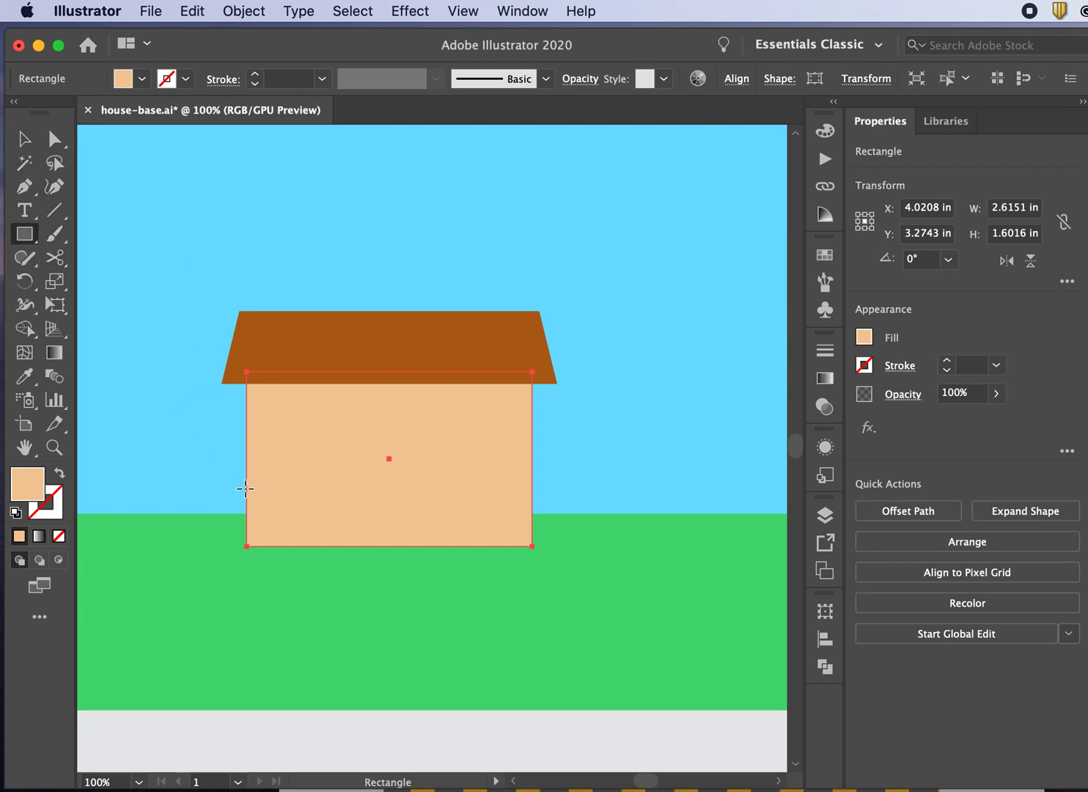
left_click_drag(243, 489, 538, 546)
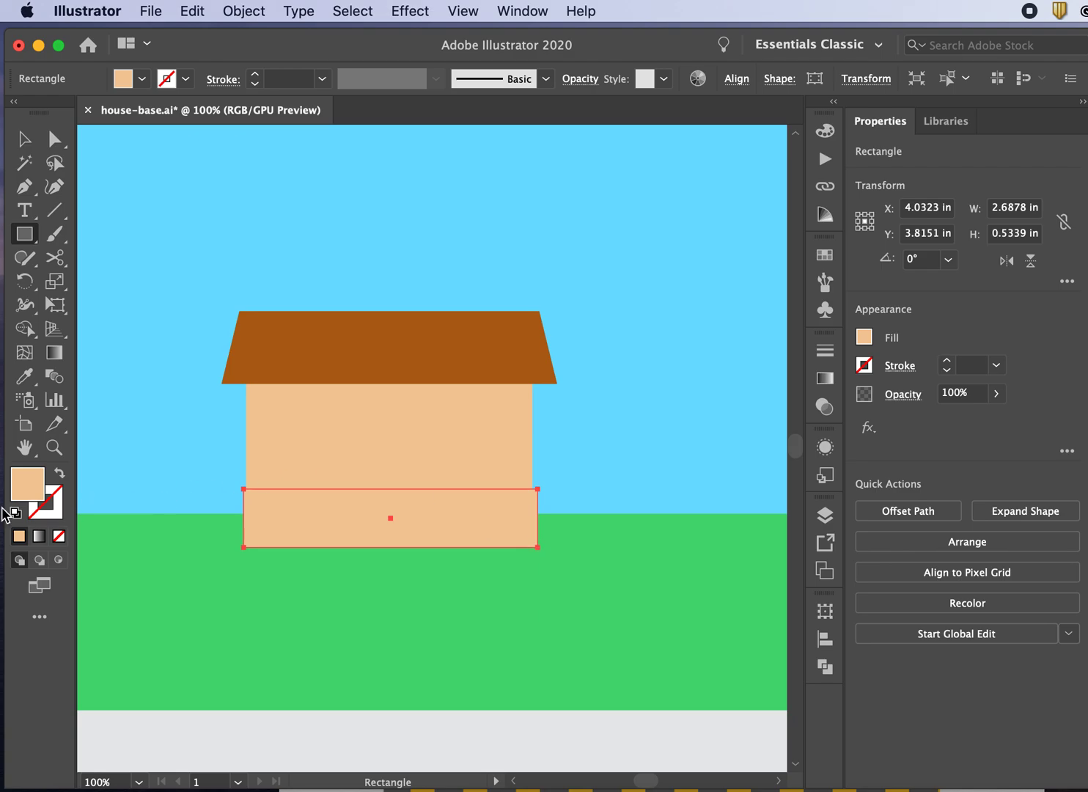
- Recolor the new lower wall rectangle with a slightly darker tan fill
double_click(32, 489)
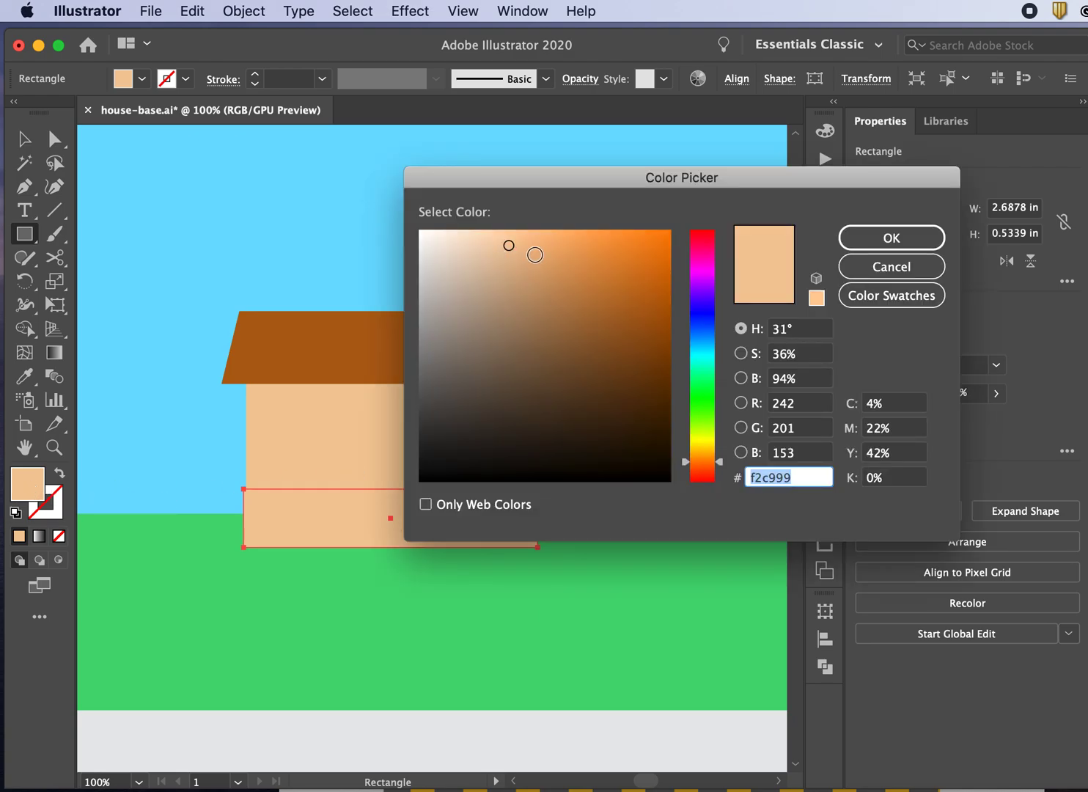
left_click(524, 258)
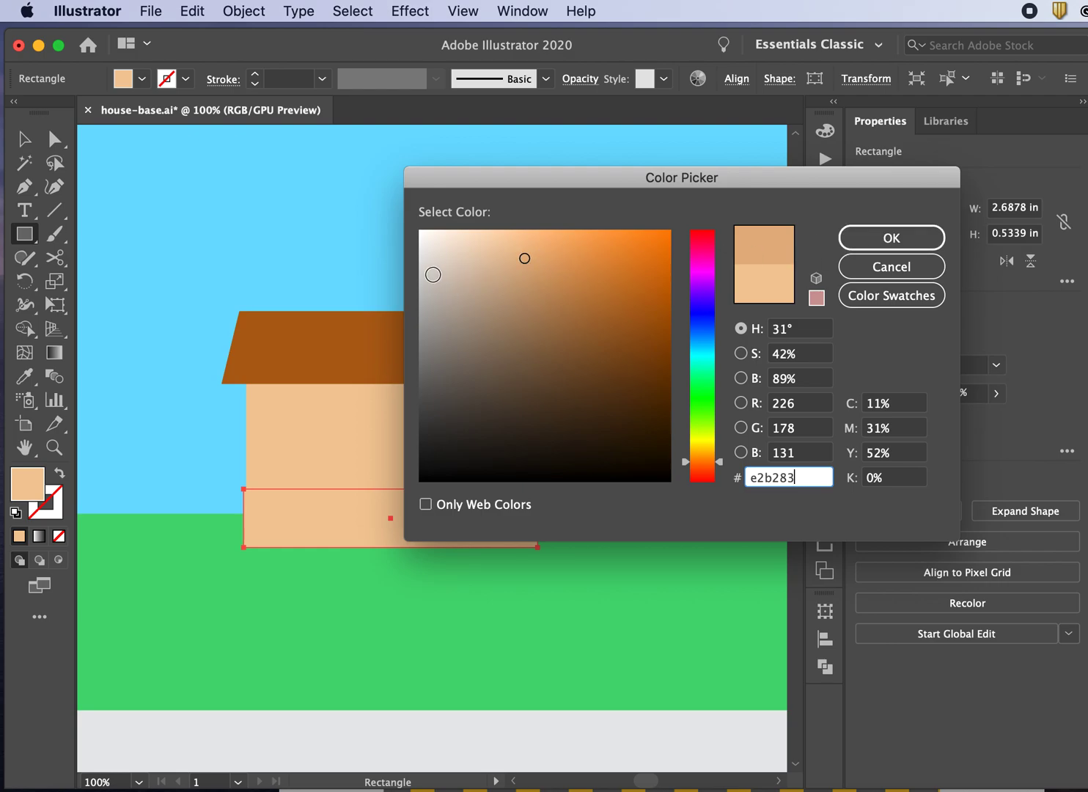
left_click(532, 264)
left_click(902, 236)
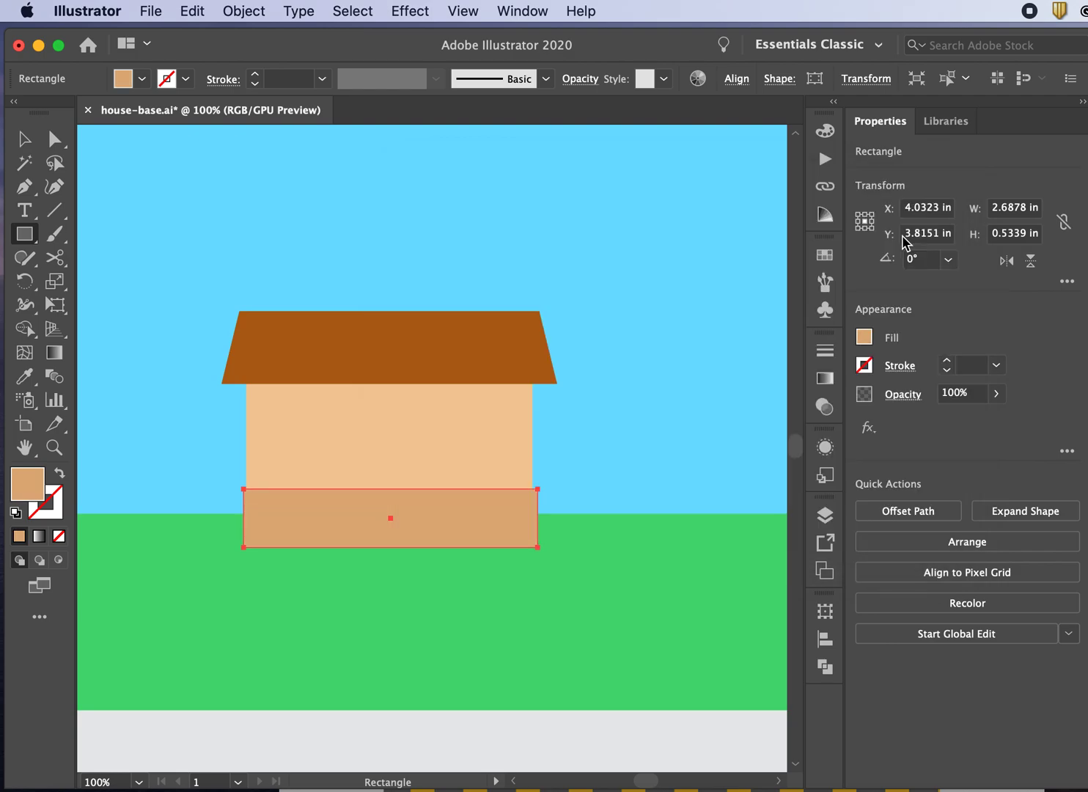
- Nudge the darker tan rectangle left by one keyboard increment to center it under the wall, at about X 4.02 in, and deselect it
left_click(18, 145)
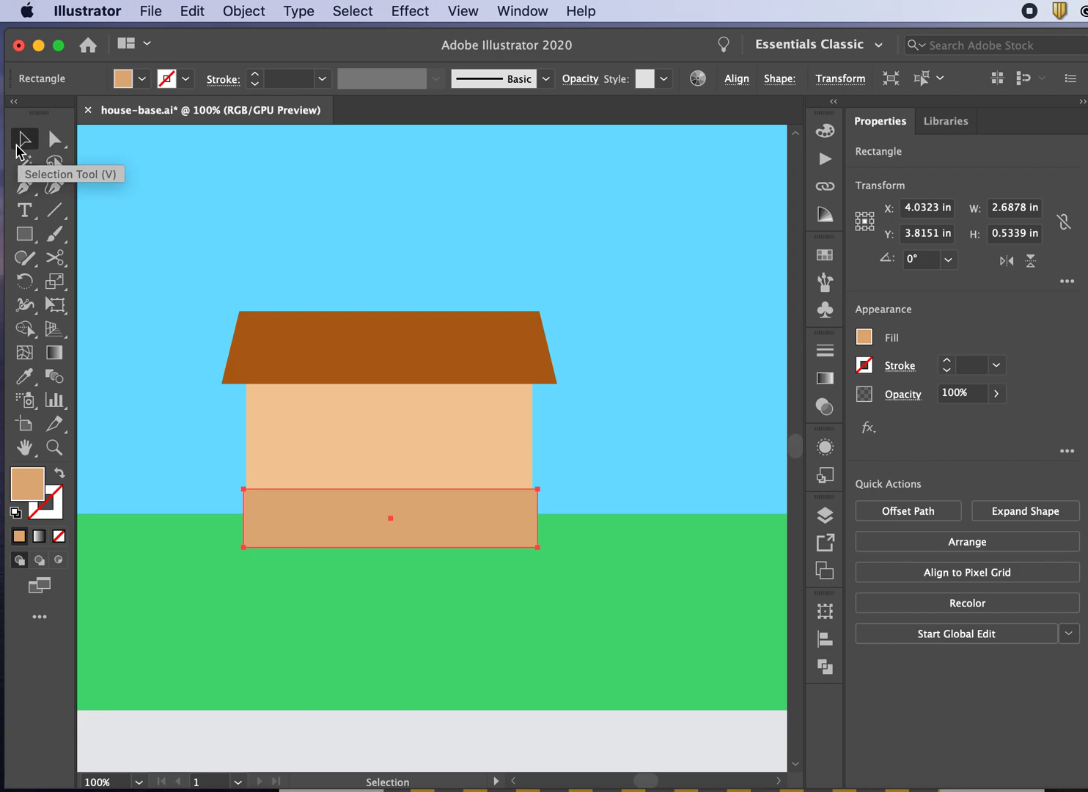
key("super+equal")
key("Left")
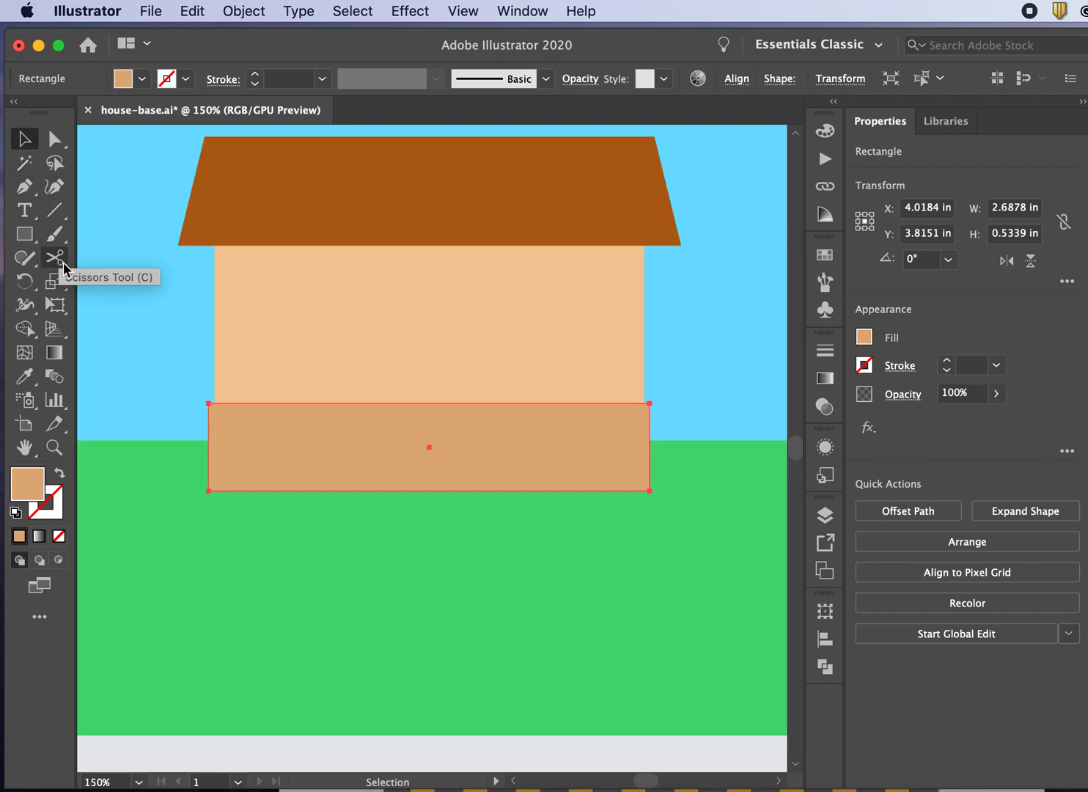
left_click(108, 306)
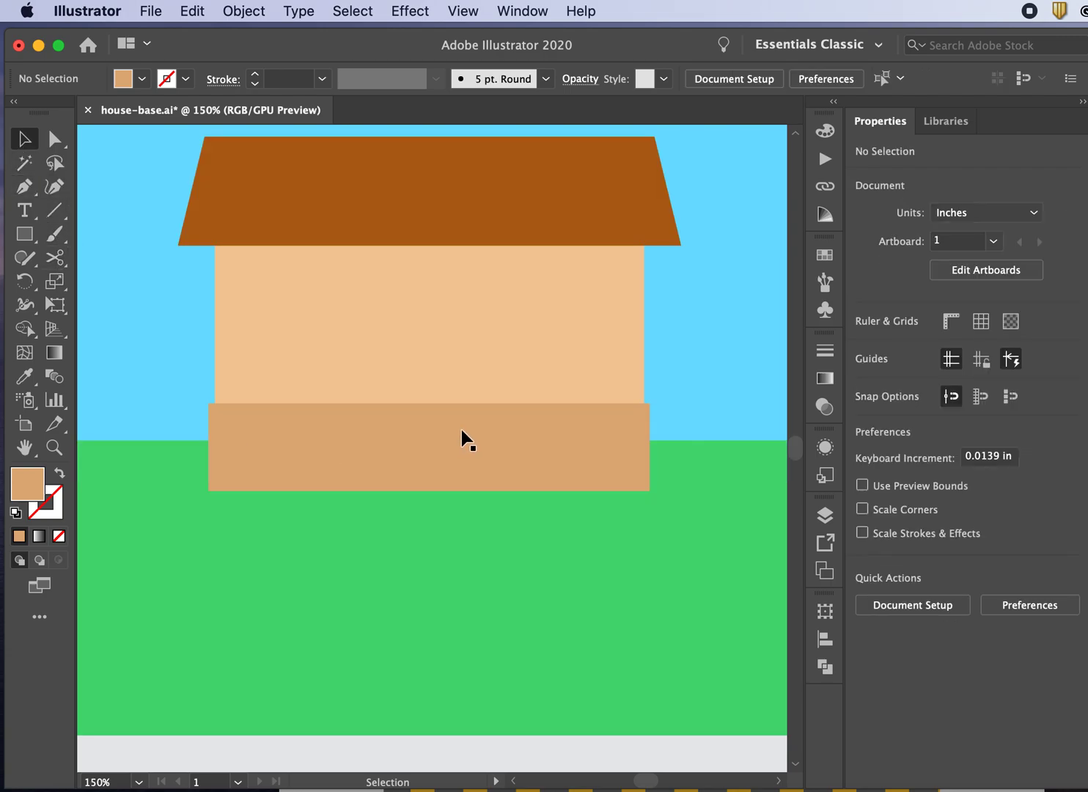
- Save the house-base.ai document with the darker wall base added
scroll(462, 438, "up", 3)
scroll(462, 438, "left", 3)
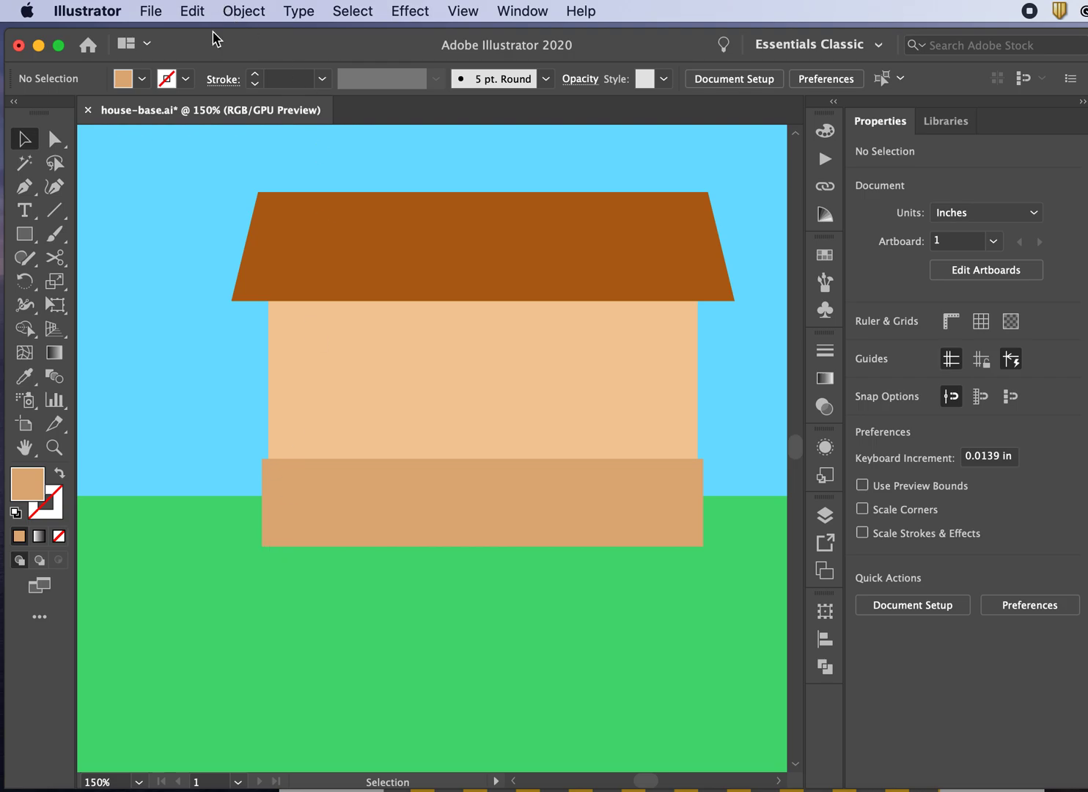
left_click(153, 14)
left_click(160, 167)
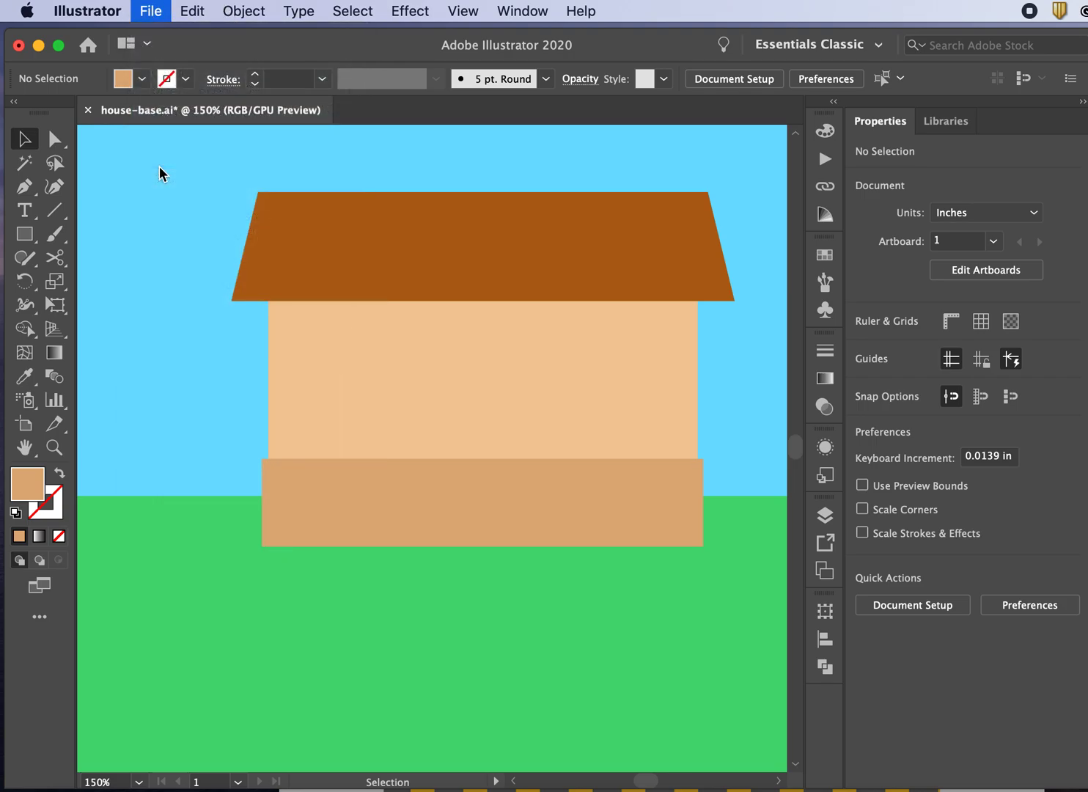
- Lock the house base layer
key("super+minus")
key("super+minus")
key("super+minus")
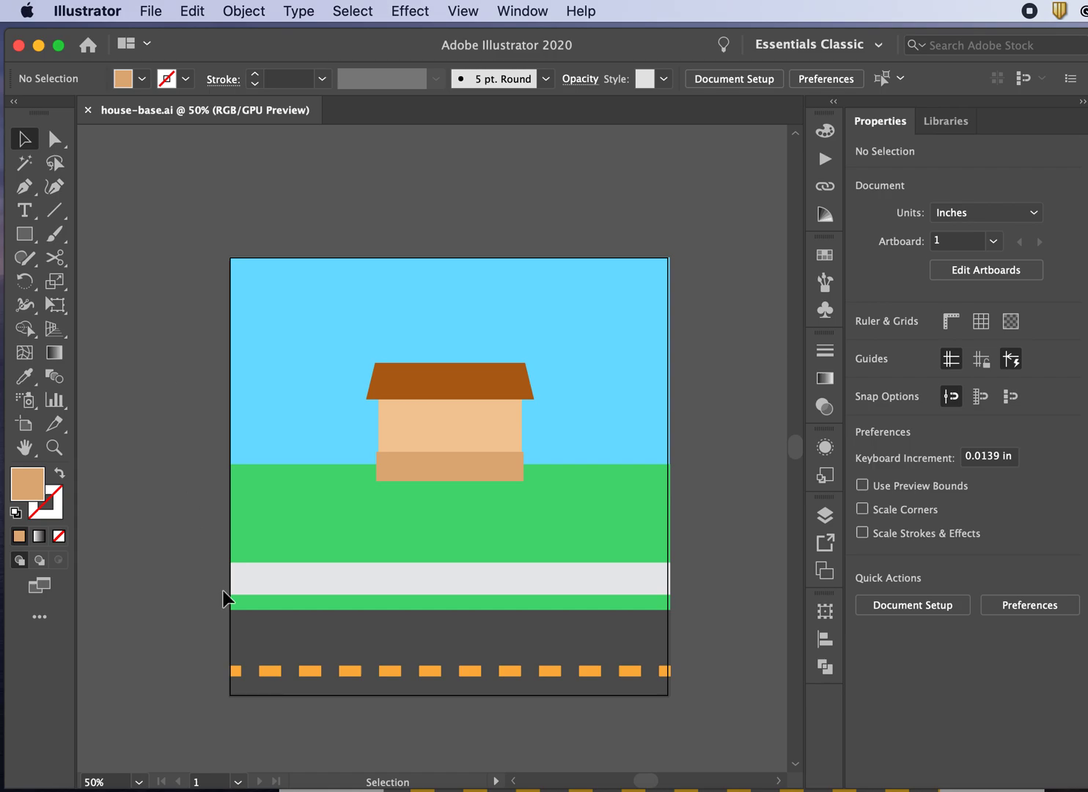
left_click(825, 514)
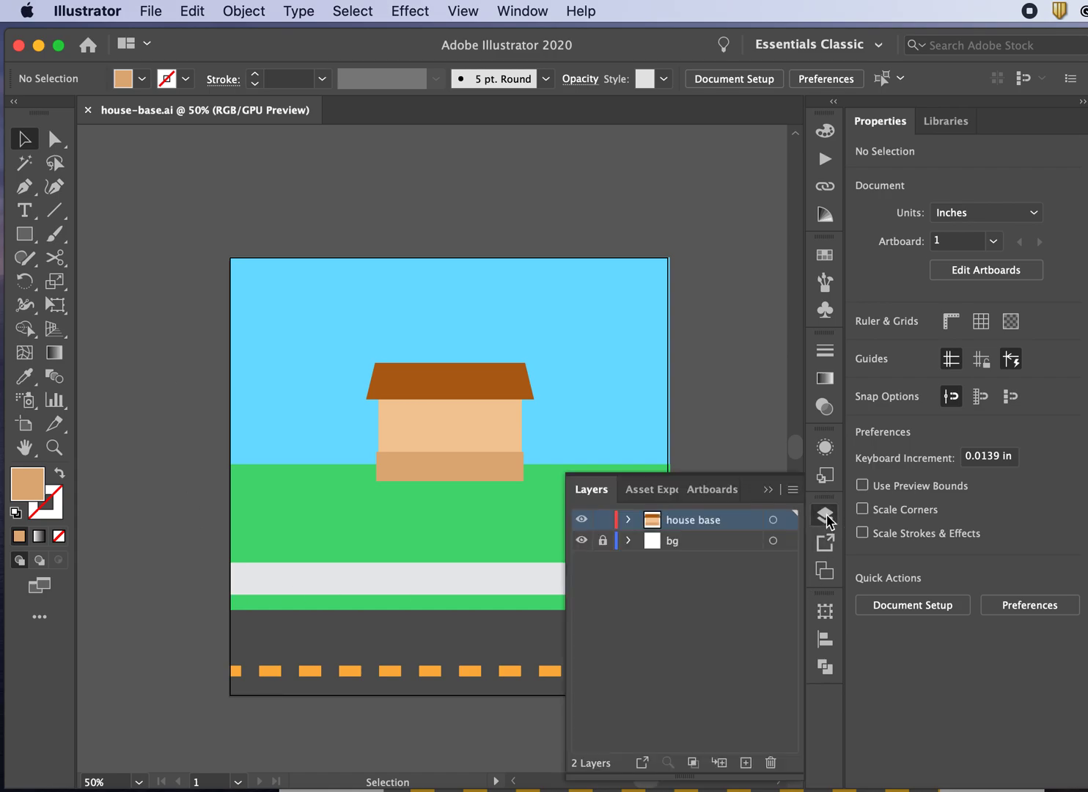
left_click(602, 521)
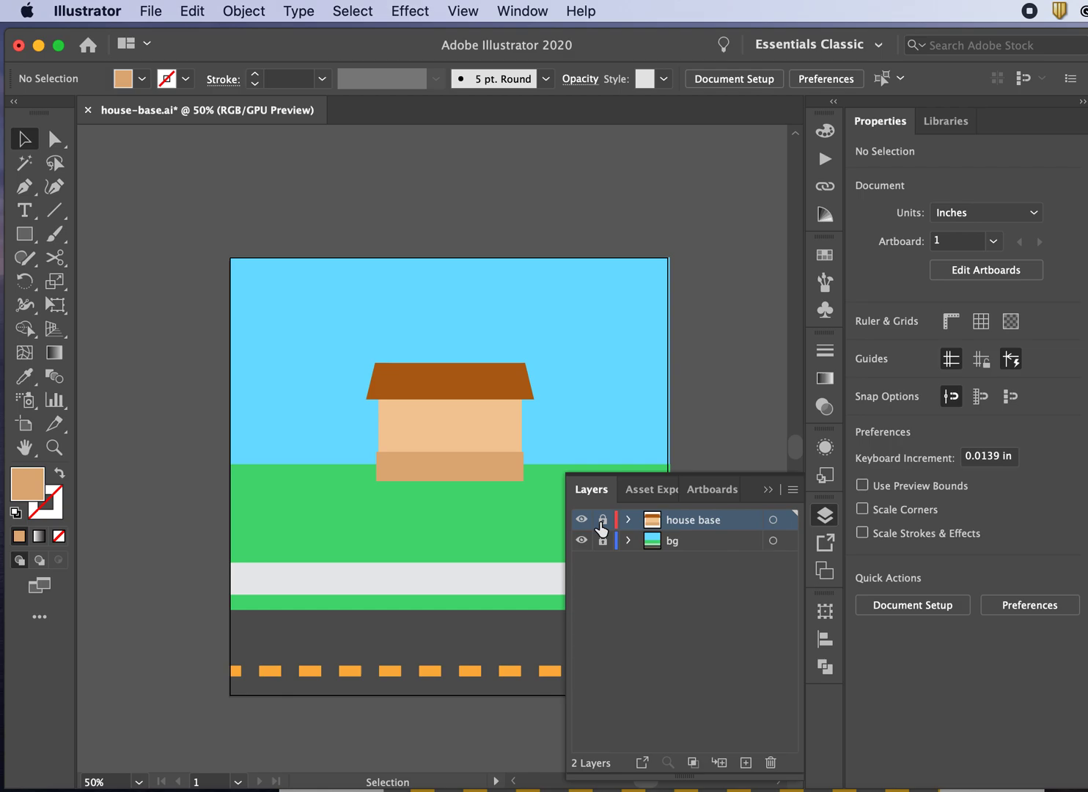